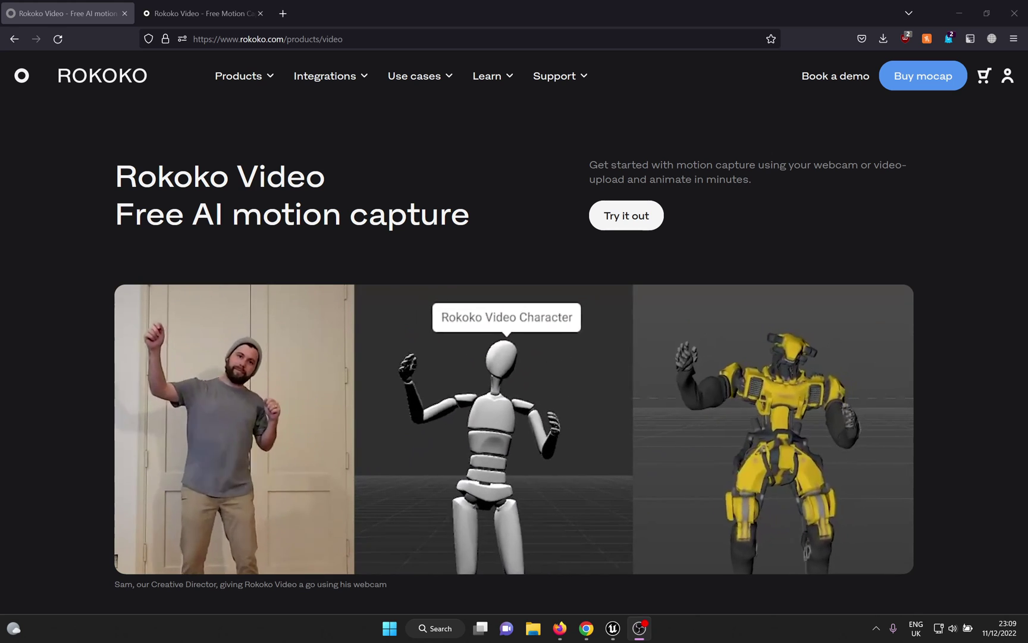
Switch to the second Firefox tab, the Rokoko Video dashboard listing the scene Test_hammer
mouse_move(515, 562)
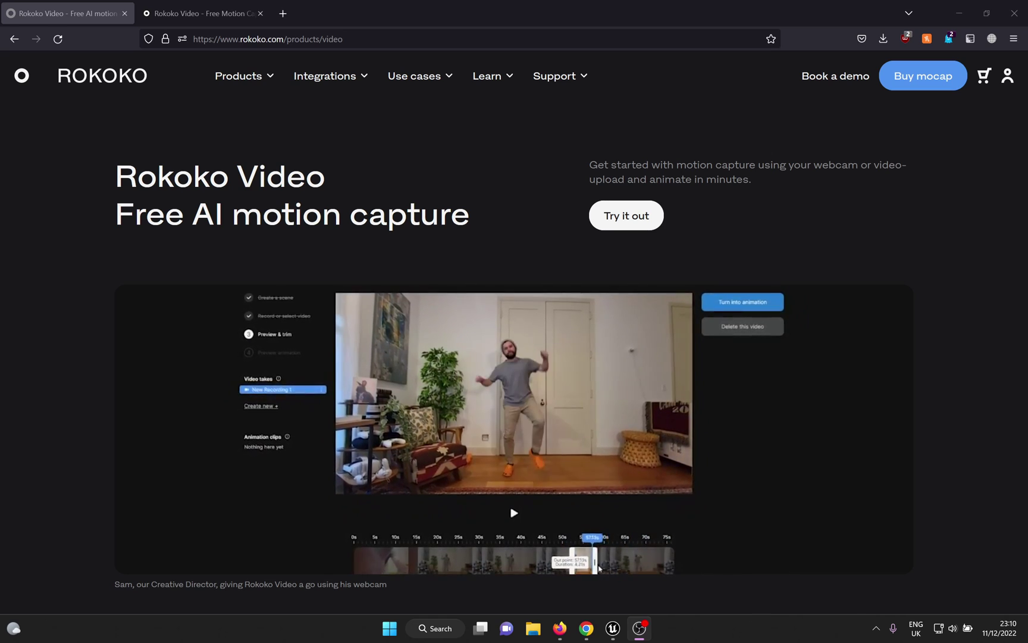
left_click(233, 7)
Create a new Rokoko Video scene named yt_test_scene from a local video file
left_click(302, 73)
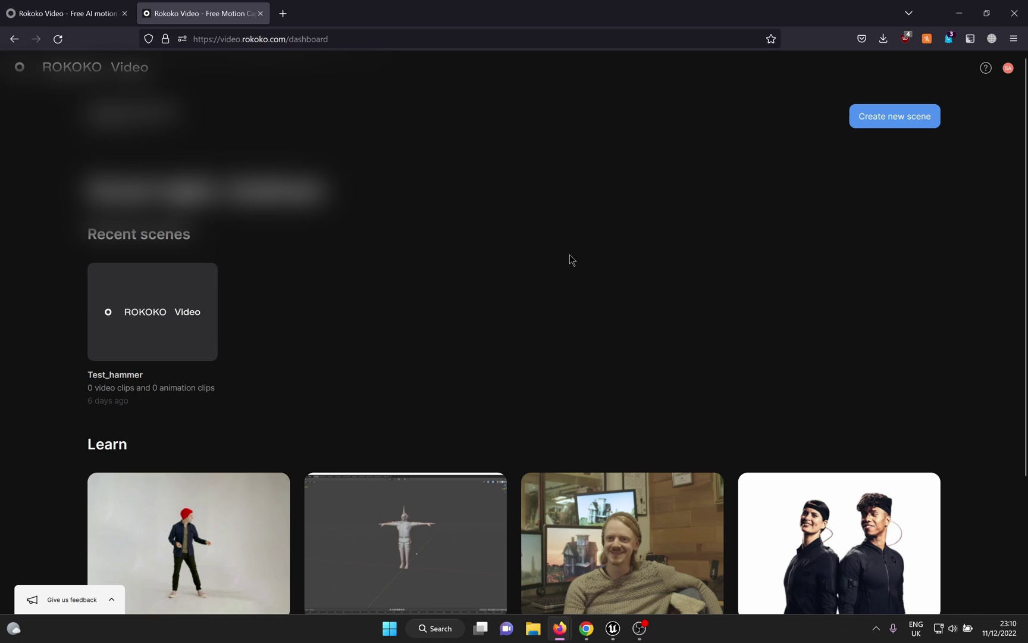
left_click(914, 126)
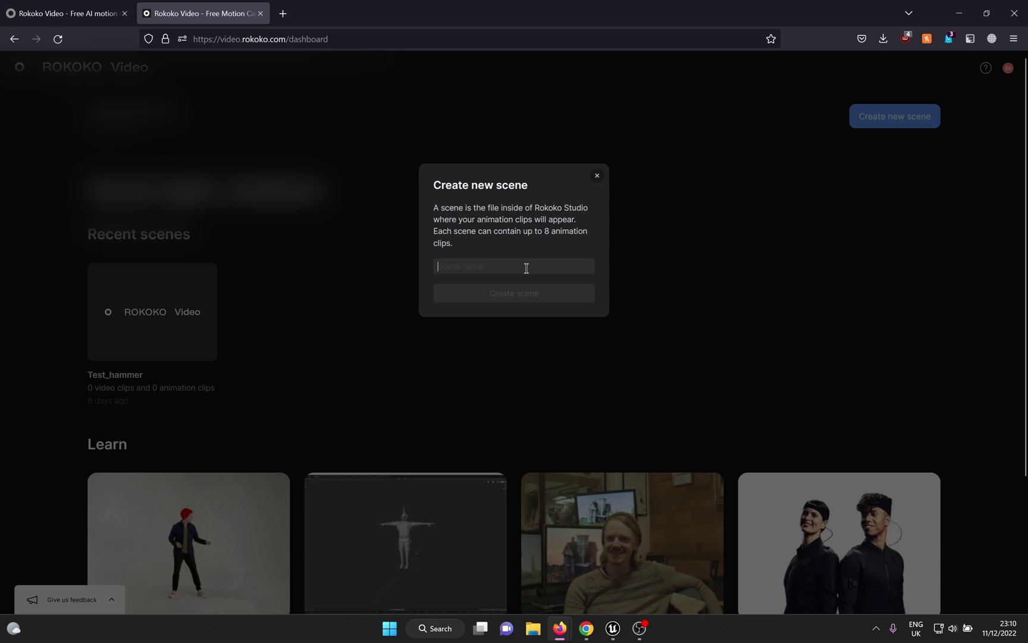
type("yt_test_scene")
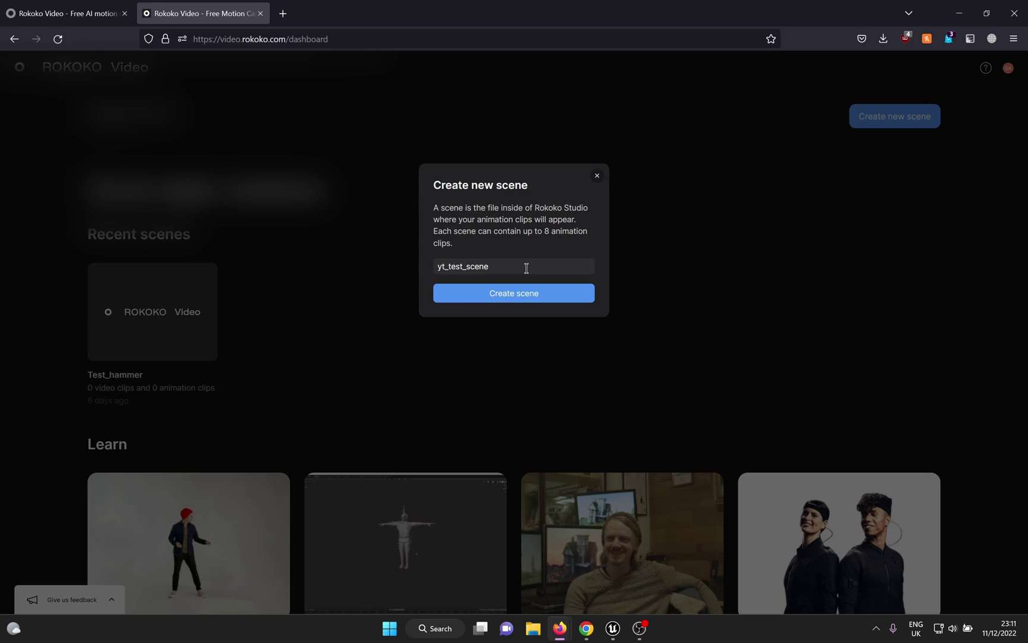
left_click(530, 293)
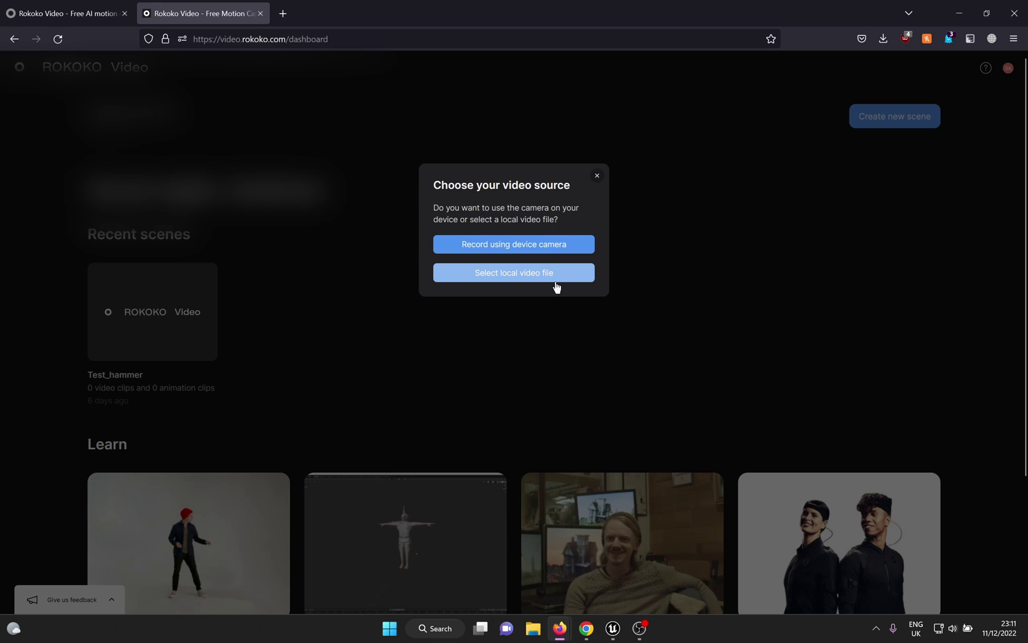
left_click(404, 399)
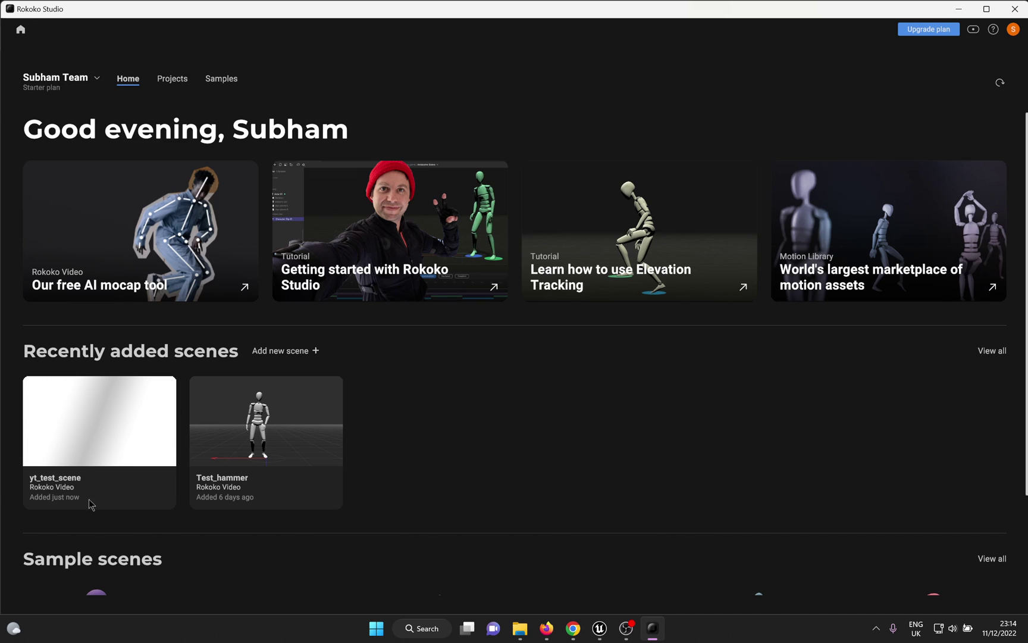
Open yt_test_scene's New Recording 1 clip, toggle foot locks off and on, and show Export settings
left_click(71, 423)
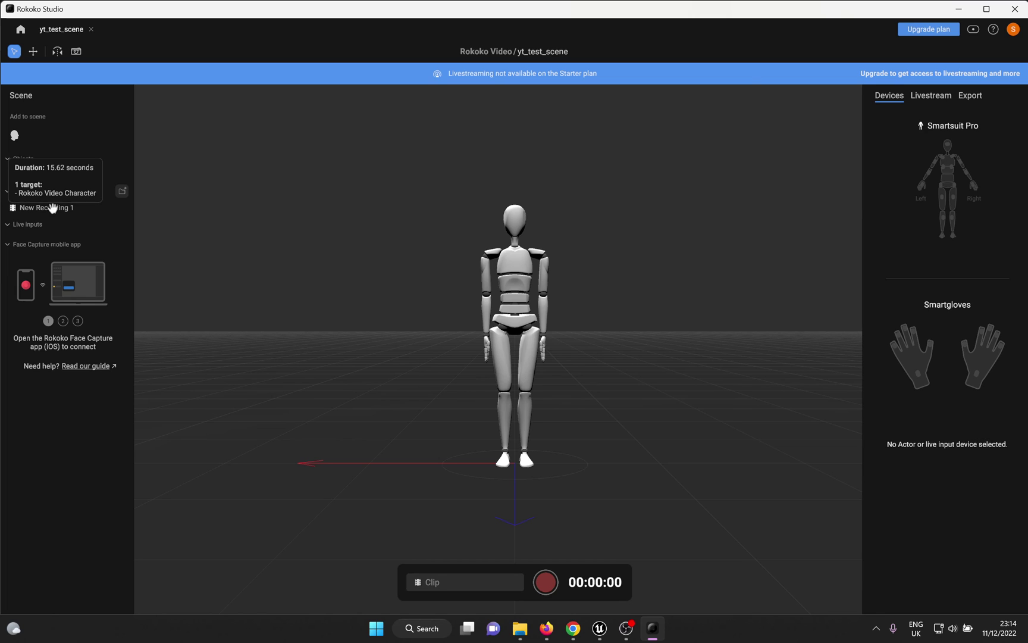
left_click(52, 208)
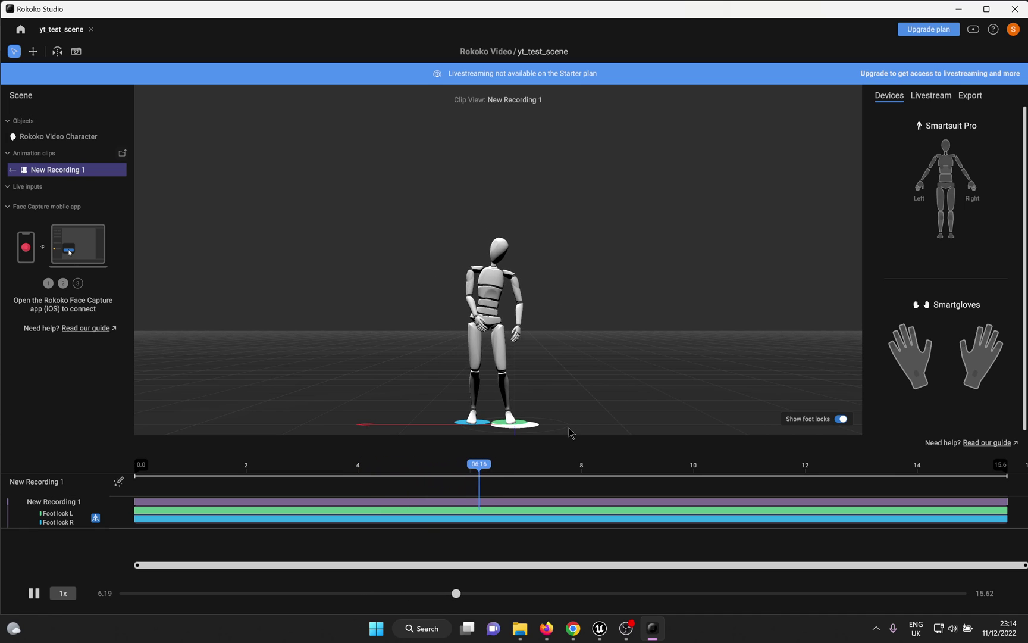
left_click(841, 419)
left_click(840, 419)
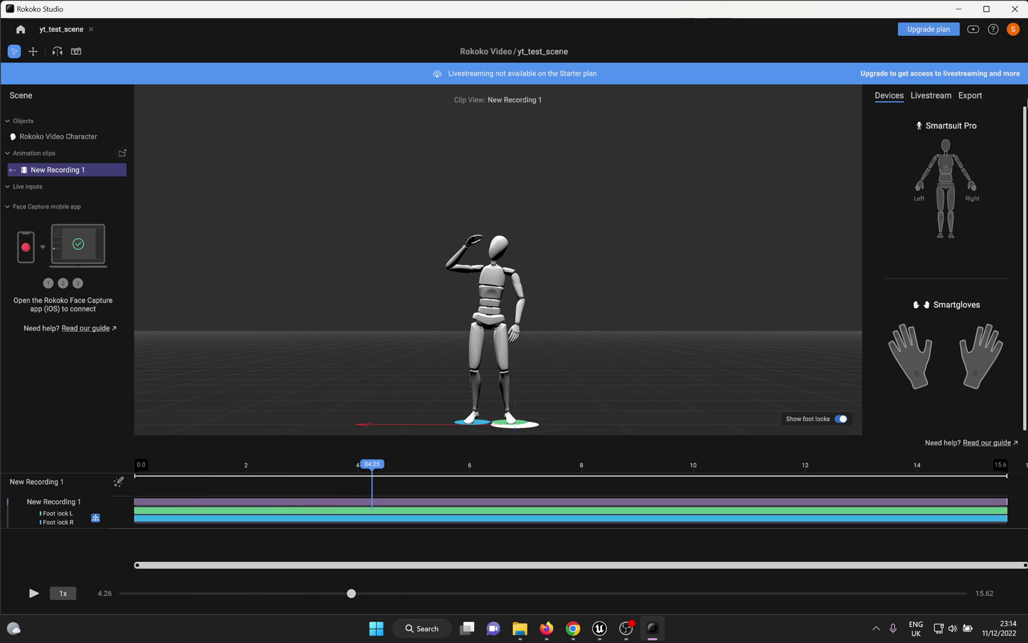
left_click(977, 100)
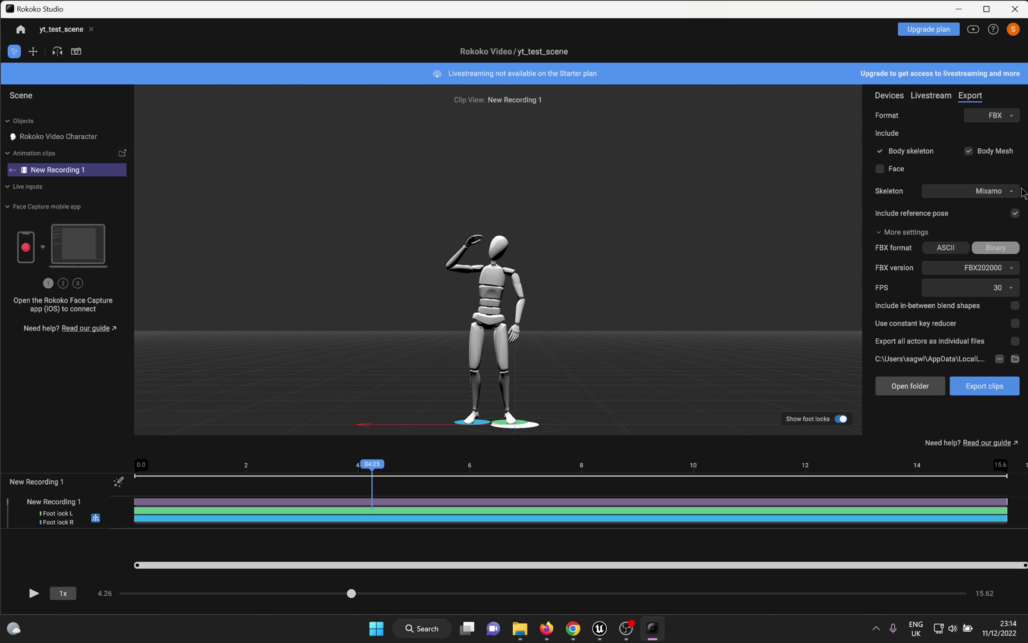
Set the export to the Mixamo skeleton, ASCII FBX format and 30 FPS
left_click(1014, 191)
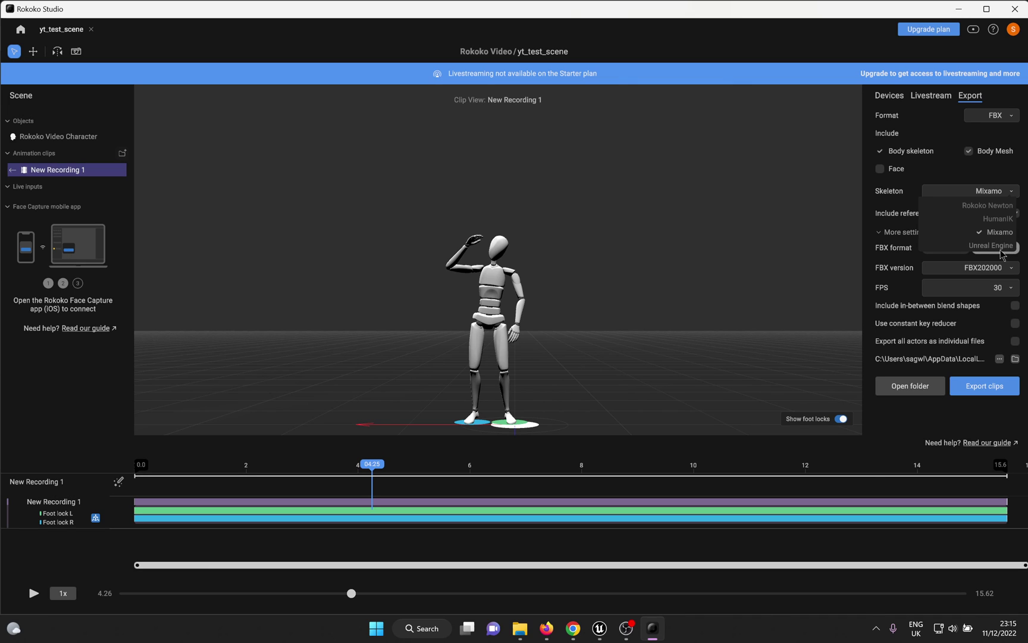
left_click(1004, 194)
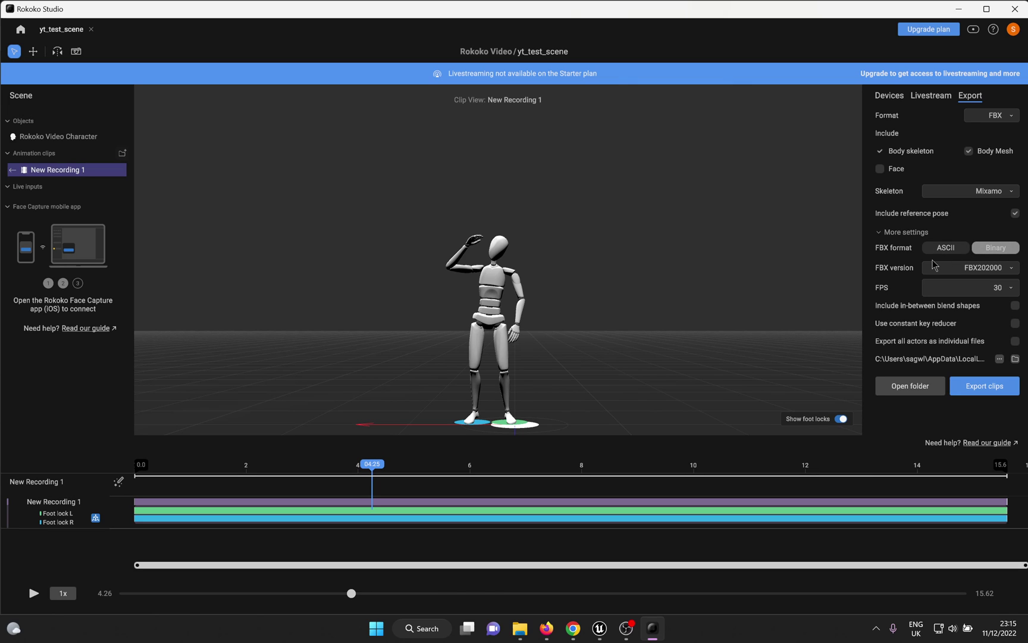
left_click(945, 247)
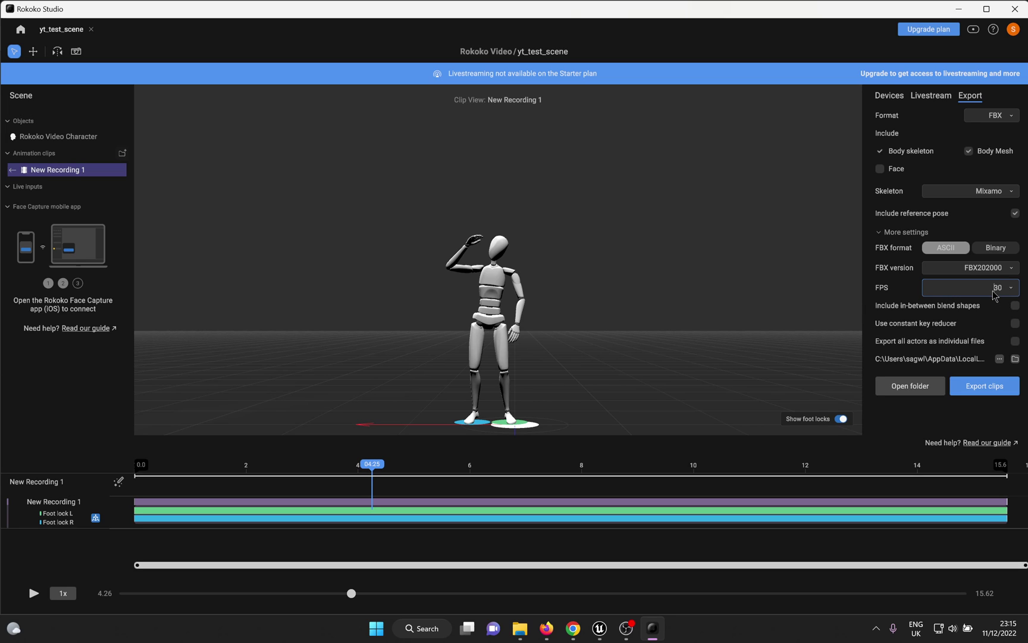
left_click(1013, 290)
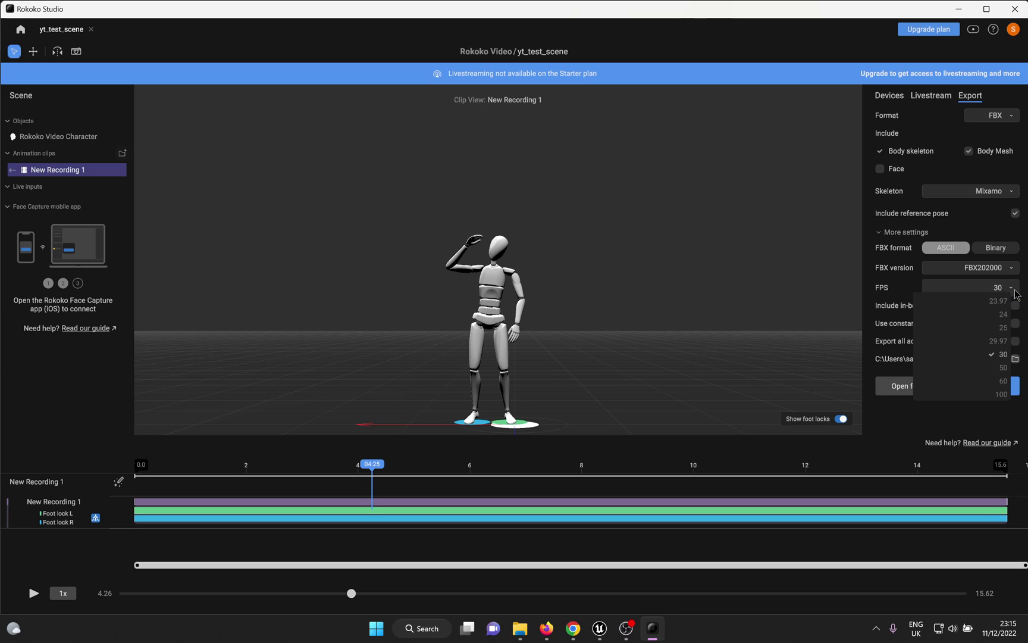
left_click(1000, 357)
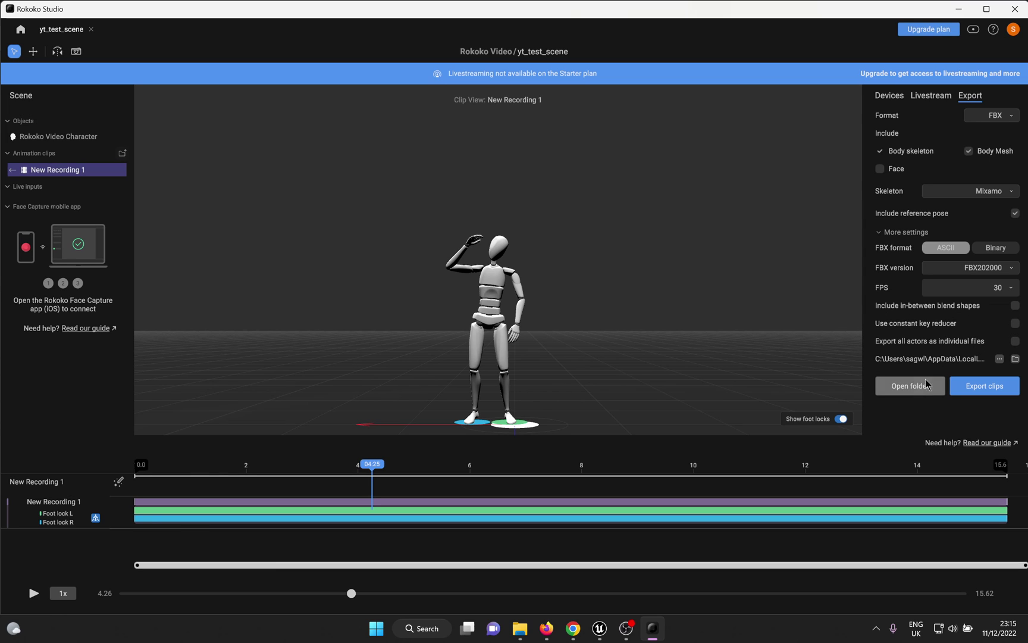
Export the clip and open the folder holding the exported FBX
left_click(901, 385)
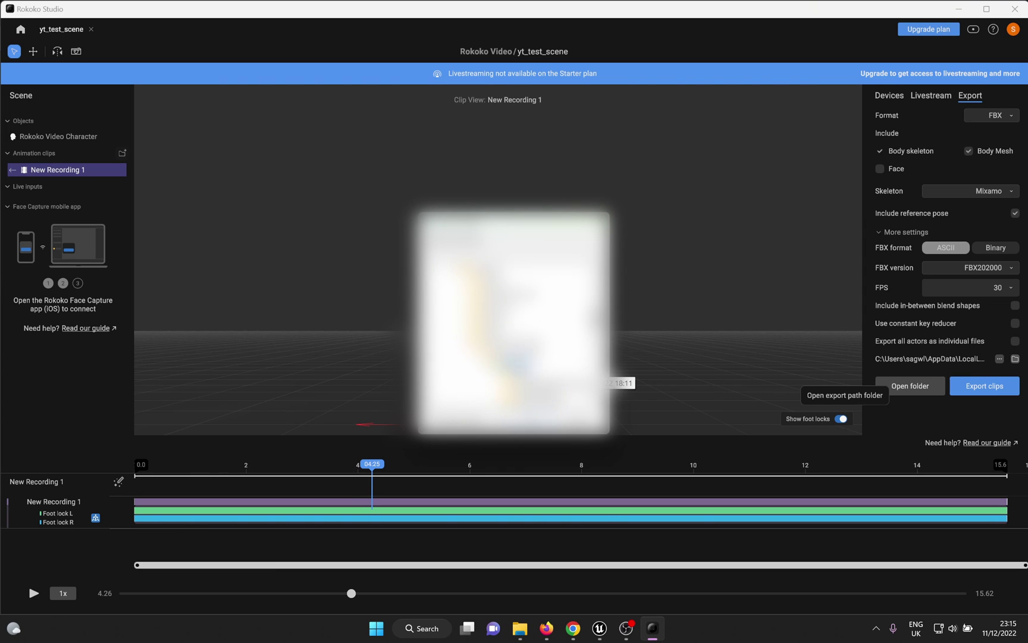
left_click(952, 356)
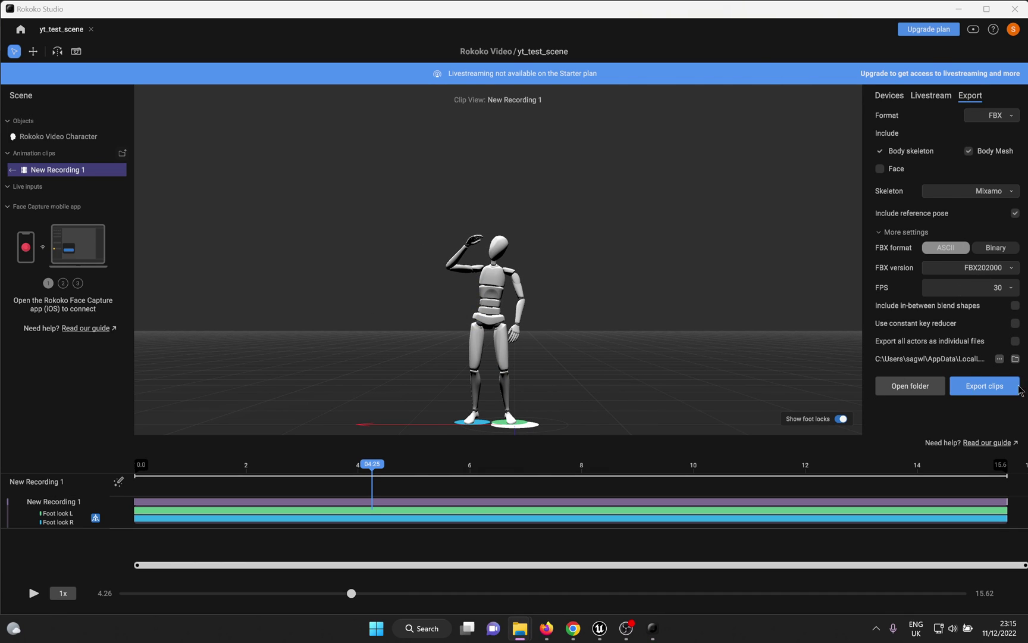
left_click(993, 388)
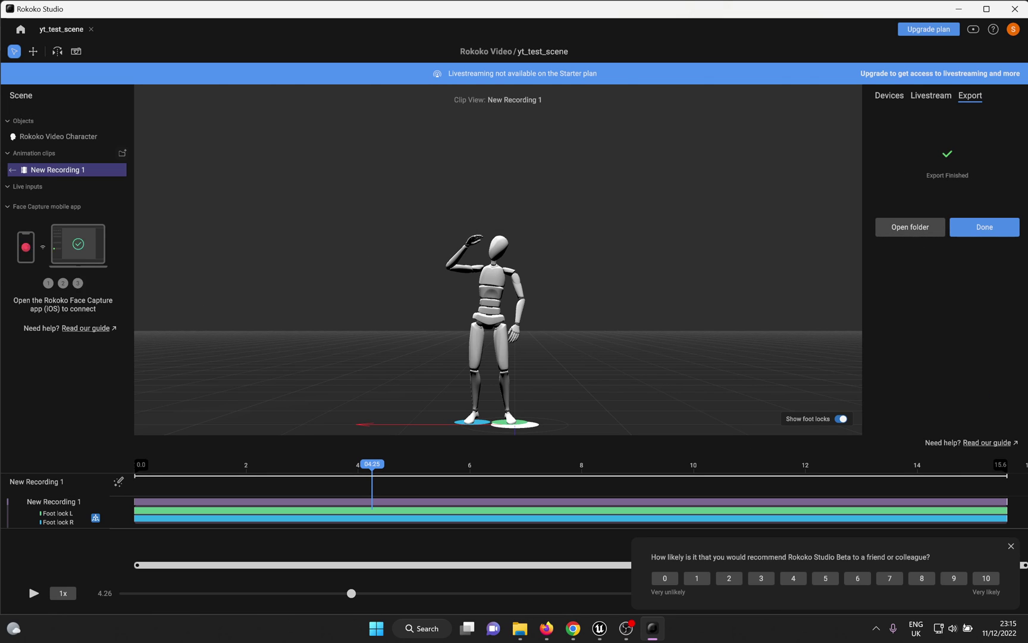
left_click(909, 227)
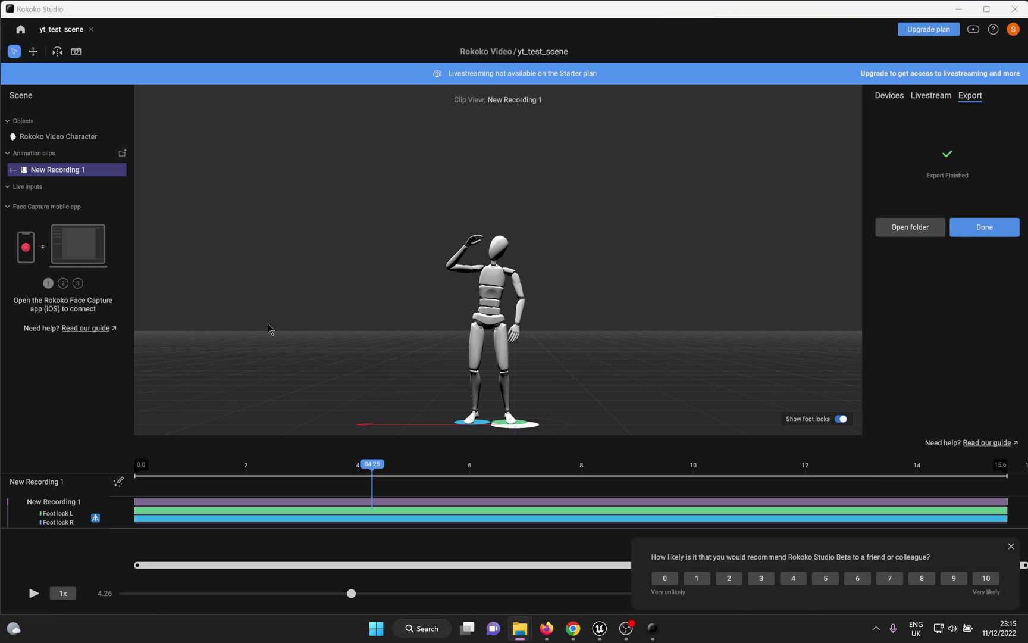
left_click(967, 225)
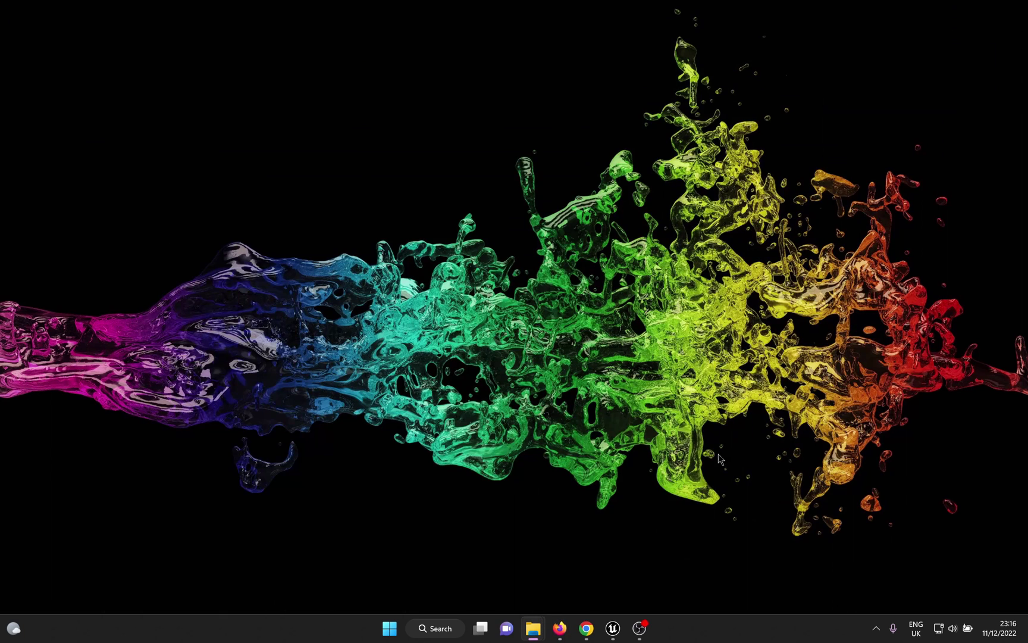
Open the Imports folder in the Unreal Editor's Content Drawer
left_click(613, 627)
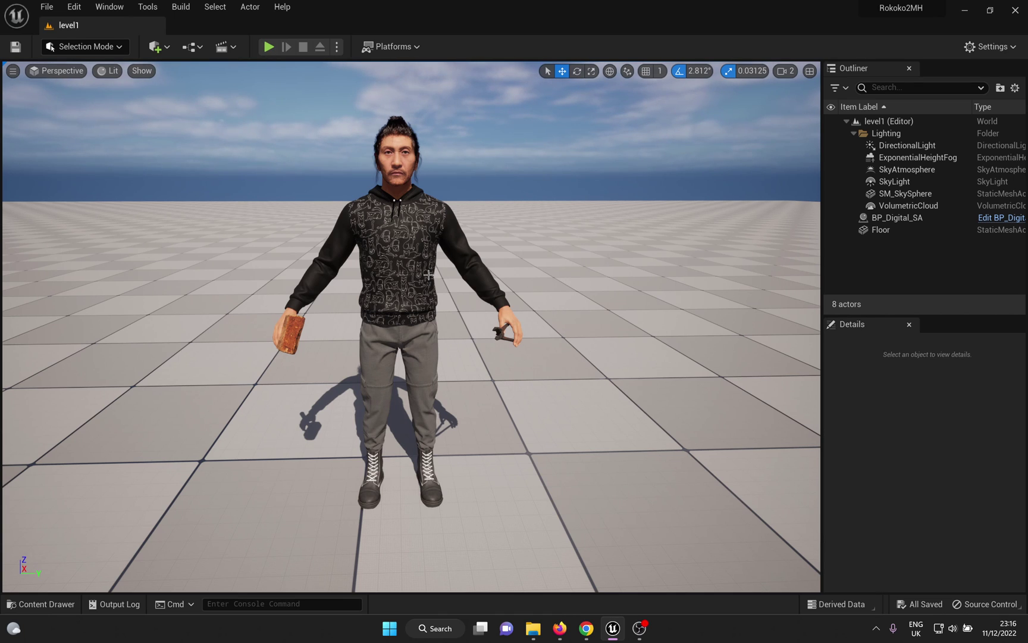
key("ctrl+space")
double_click(240, 459)
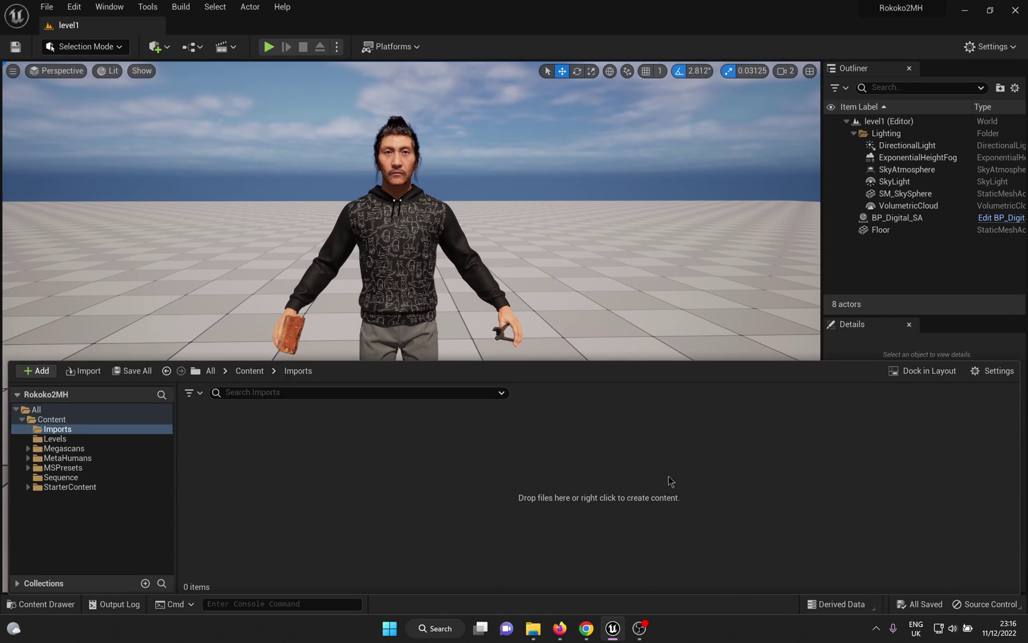
Drag the exported FBX into Imports and import it with Skeleton left as None
key("super+e")
left_click_drag(3, 288, 332, 455)
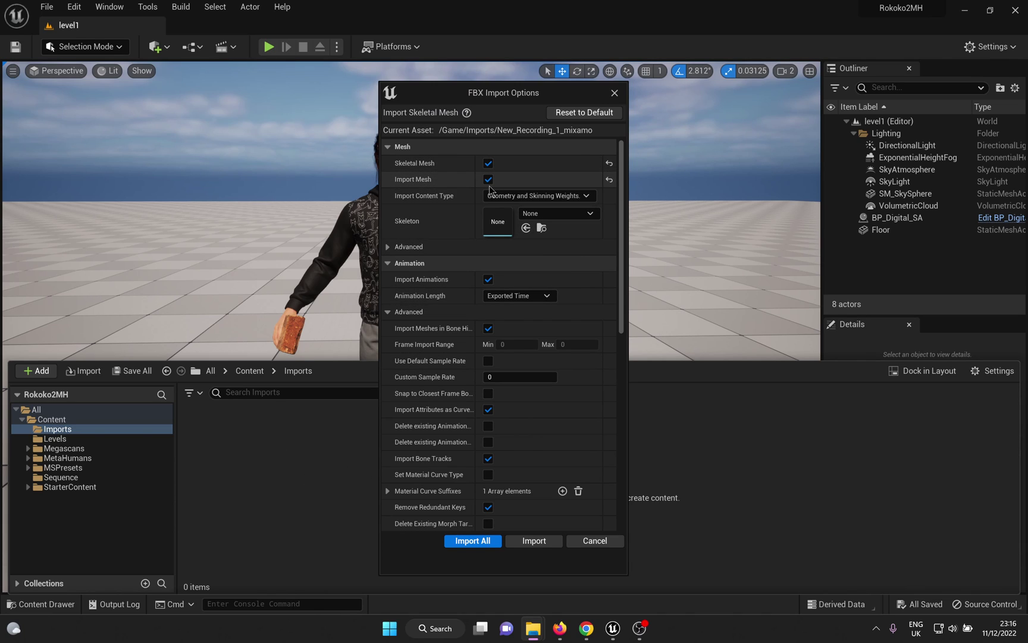
left_click(560, 215)
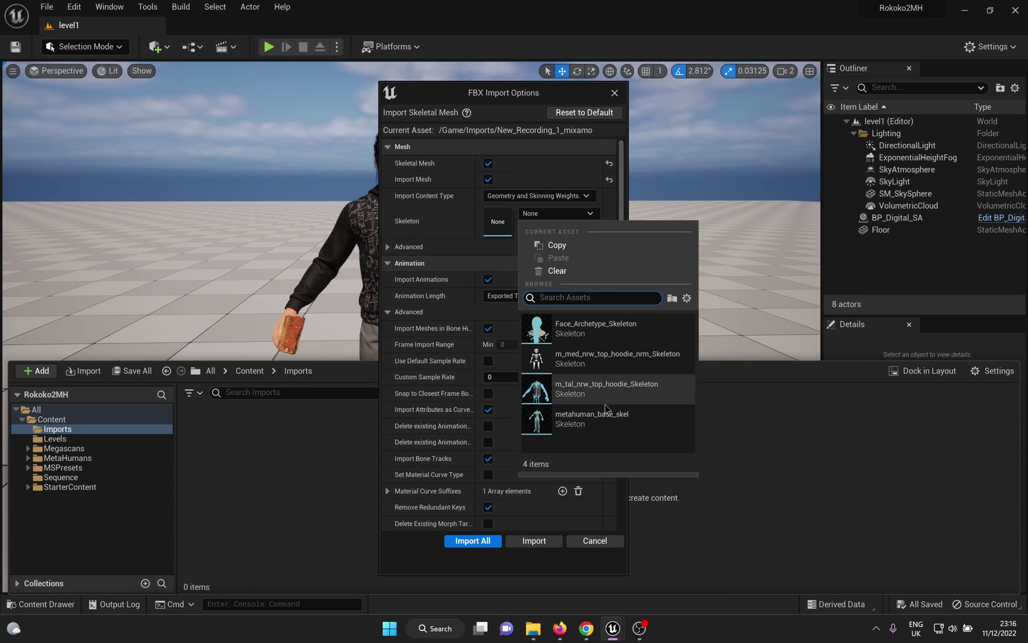
left_click(562, 215)
scroll(457, 220, "down", 1)
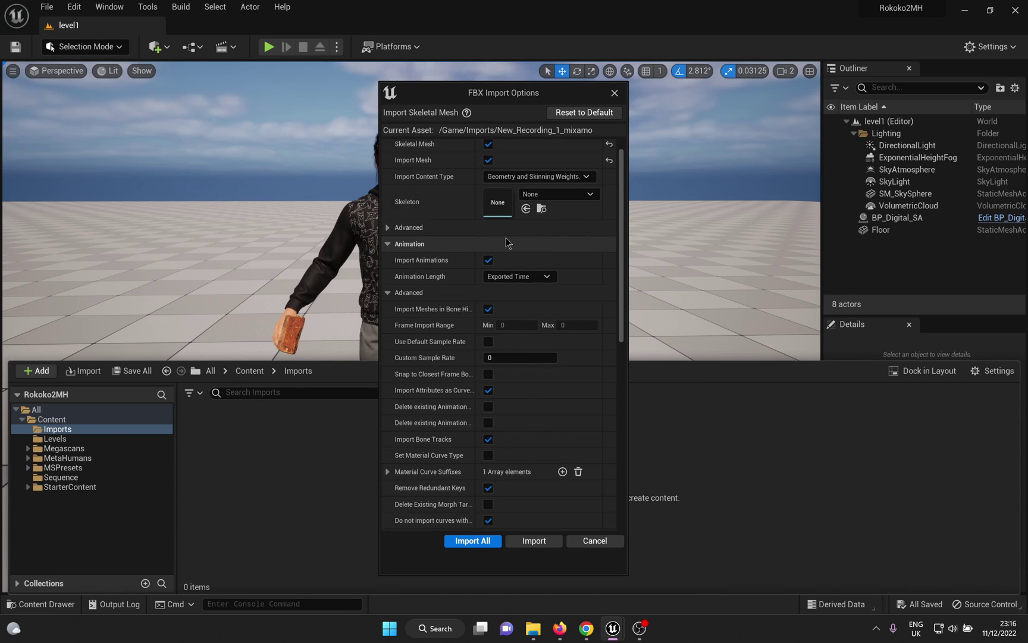
scroll(491, 245, "down", 3)
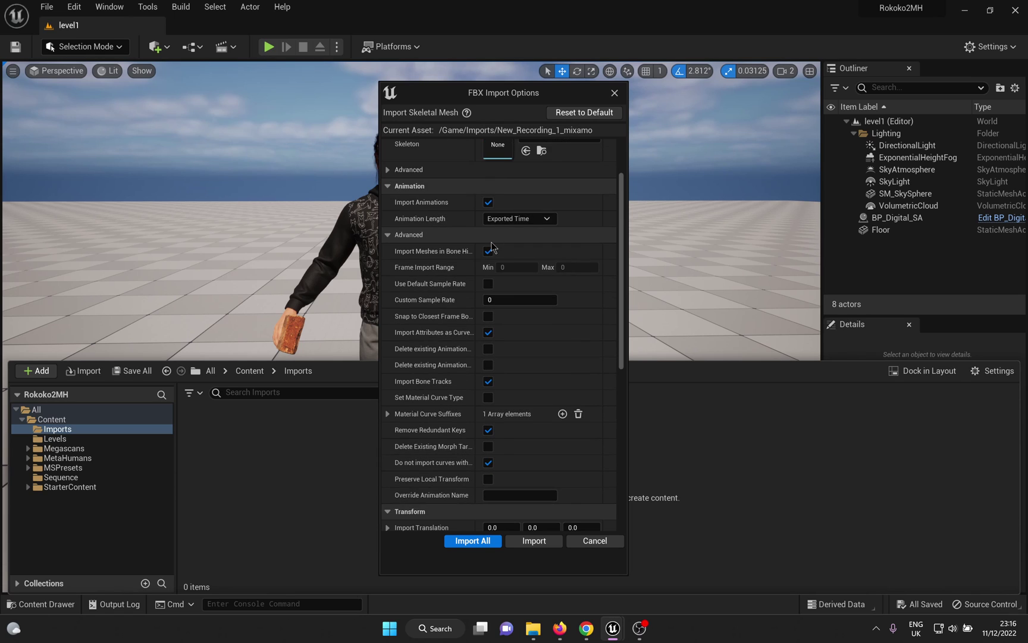
scroll(595, 232, "down", 3)
scroll(578, 242, "down", 2)
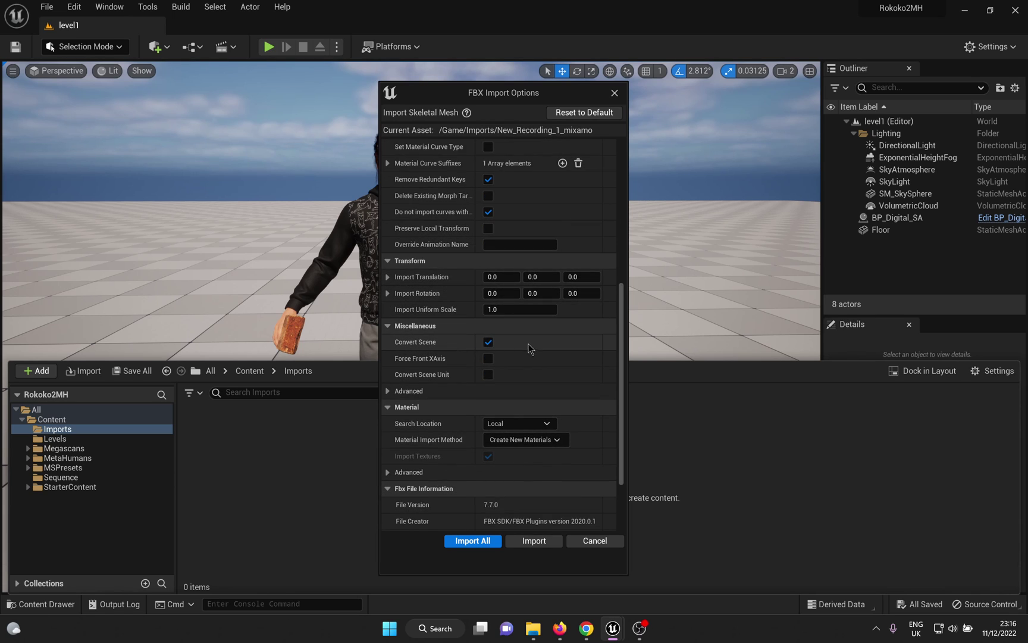
scroll(530, 348, "down", 2)
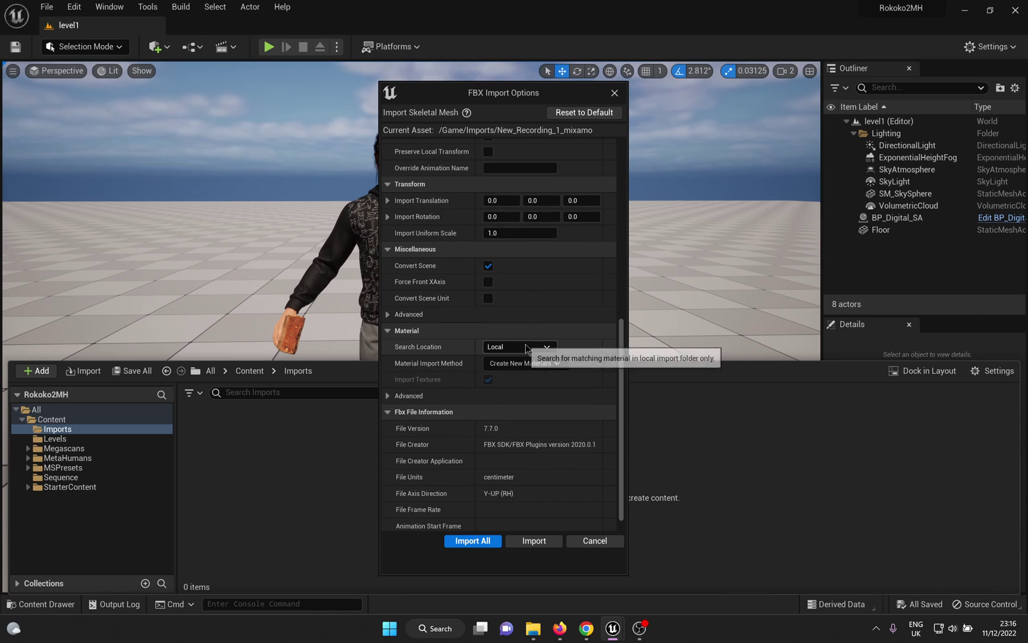
left_click(472, 540)
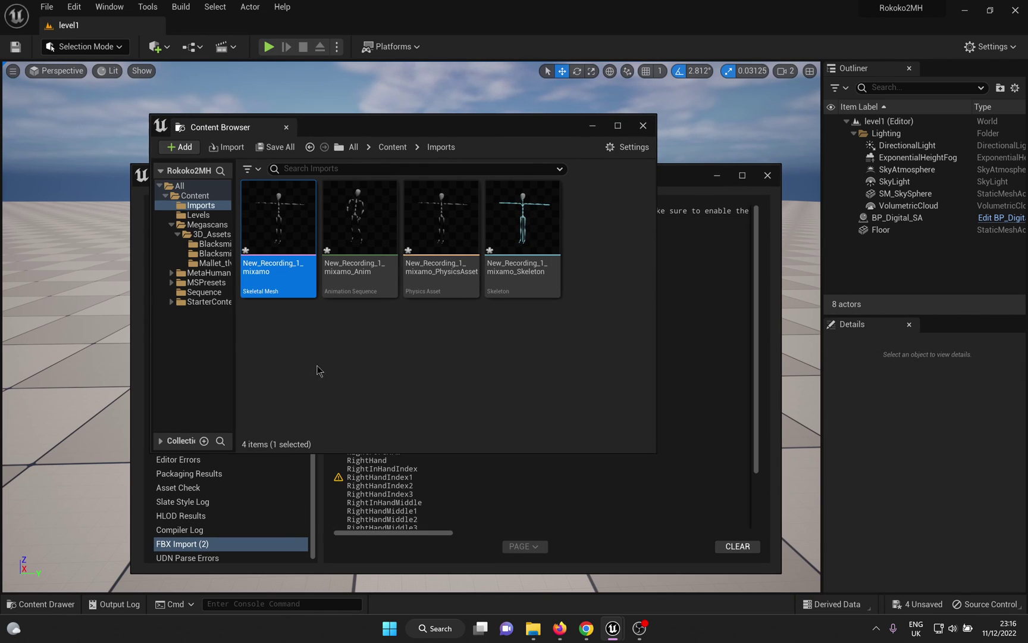
Inspect the imported mixamo skeletal mesh and play its animation in the preview
left_click(372, 282)
left_click(464, 280)
left_click(502, 291)
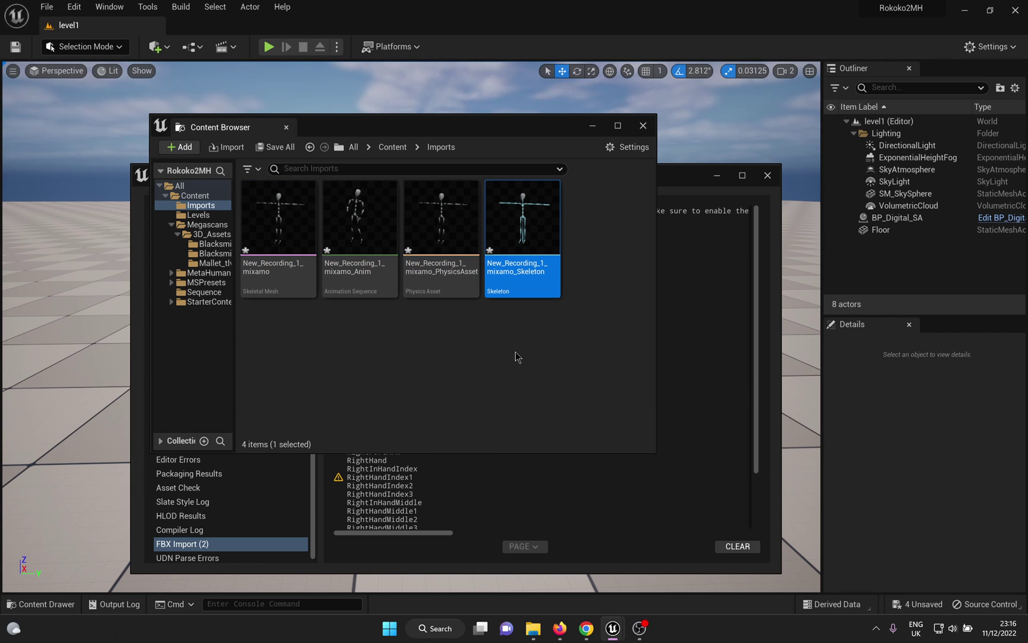
double_click(266, 218)
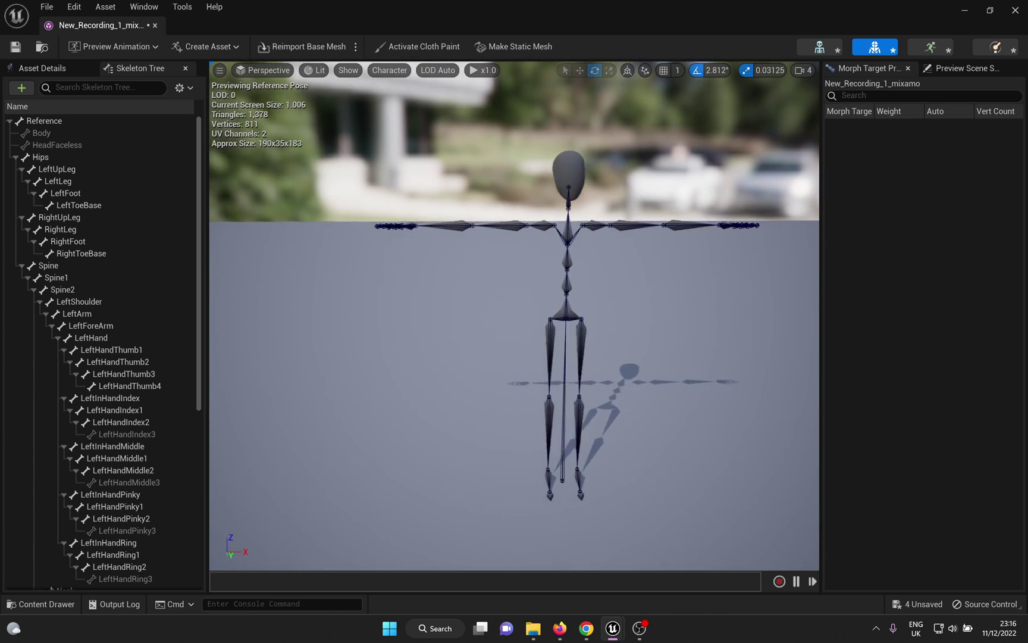
mouse_move(470, 242)
left_mouse_down()
mouse_move(416, 244)
mouse_move(470, 242)
left_mouse_up()
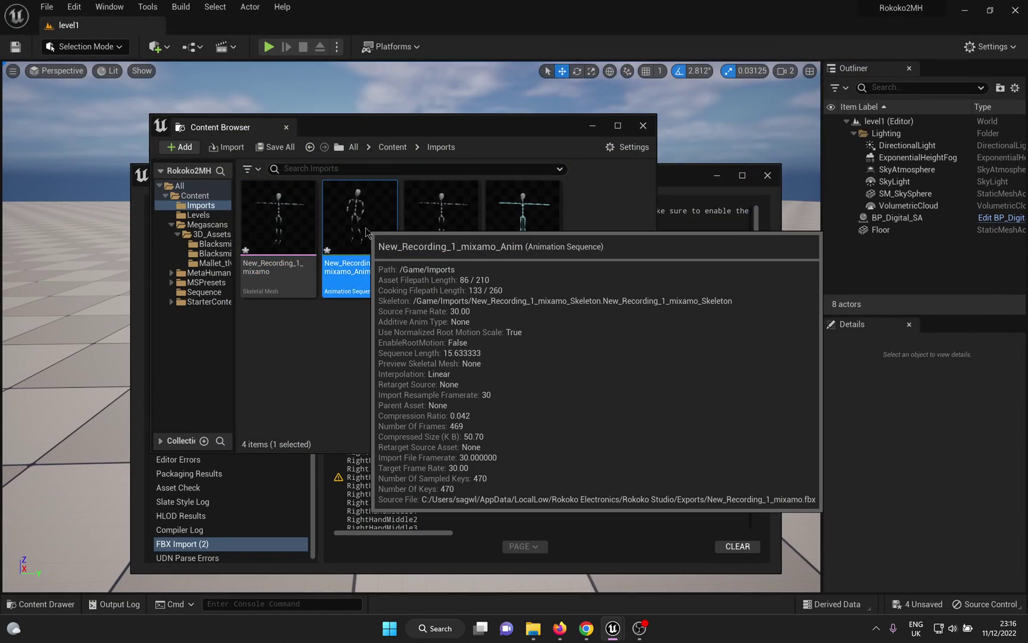
double_click(297, 226)
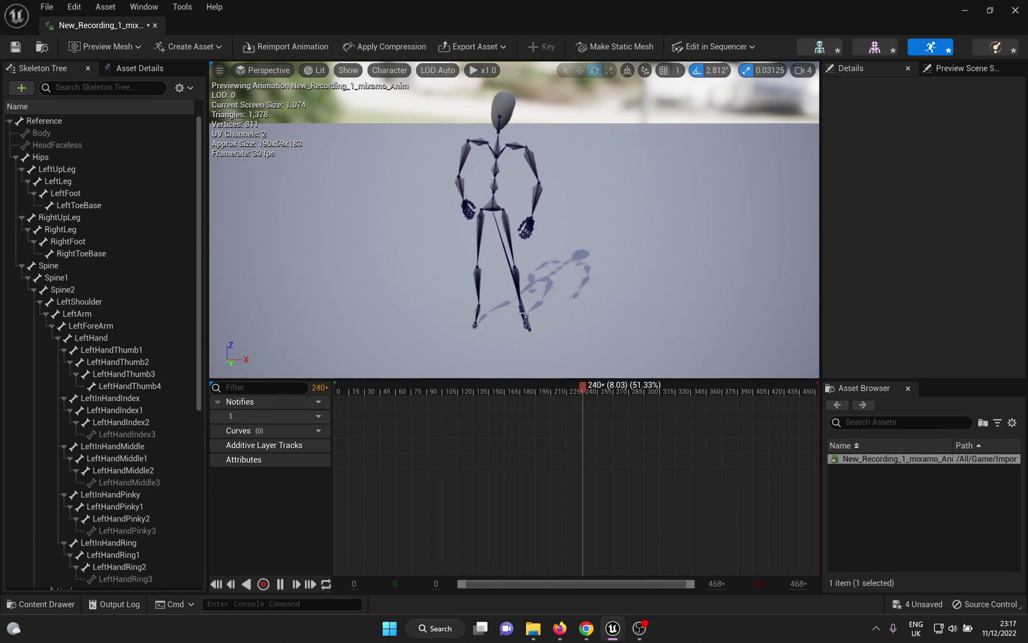
Save the four imported assets and close the Message Log, returning to the Imports folder
left_click(154, 34)
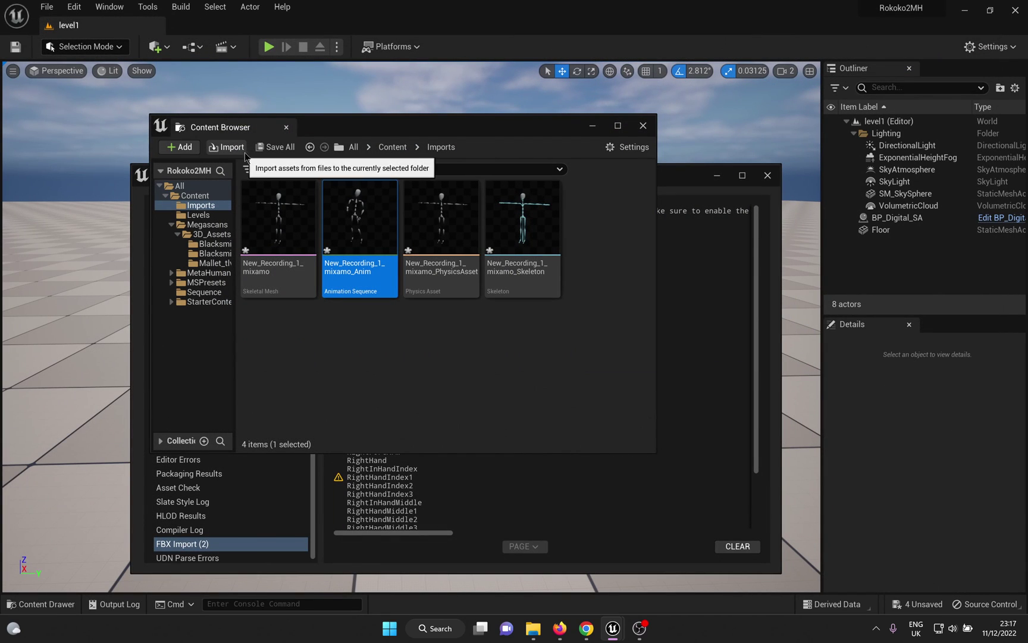
left_click(275, 147)
left_click(590, 443)
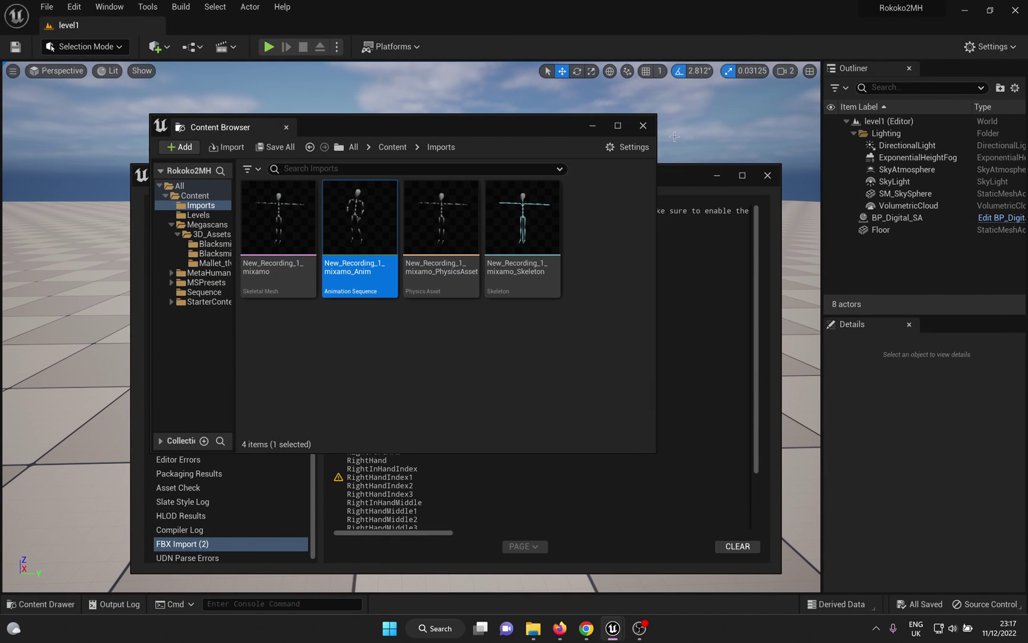
left_click(644, 126)
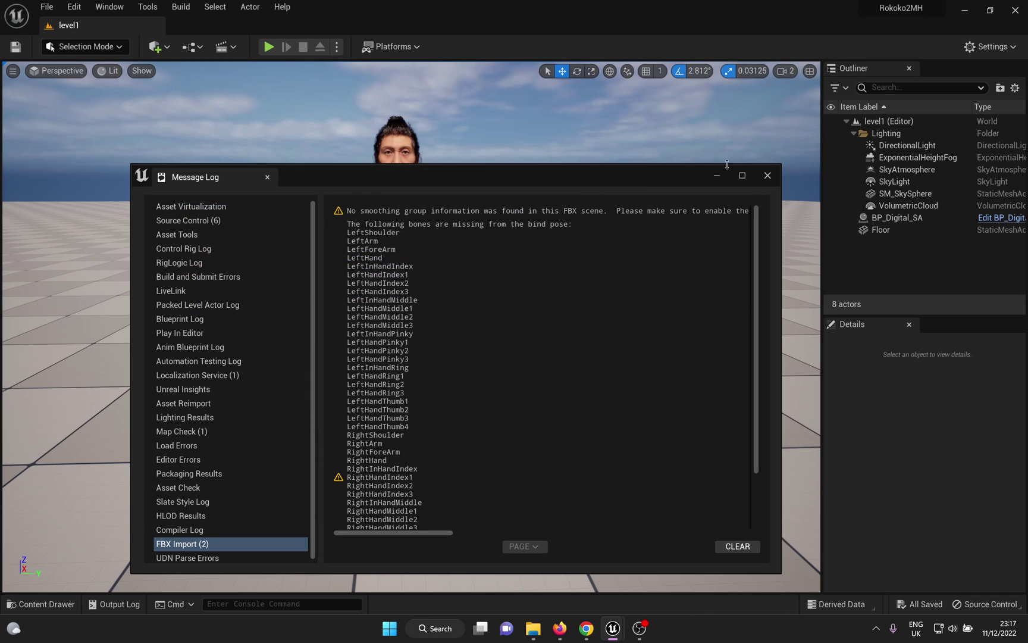
left_click(768, 176)
key("ctrl+space")
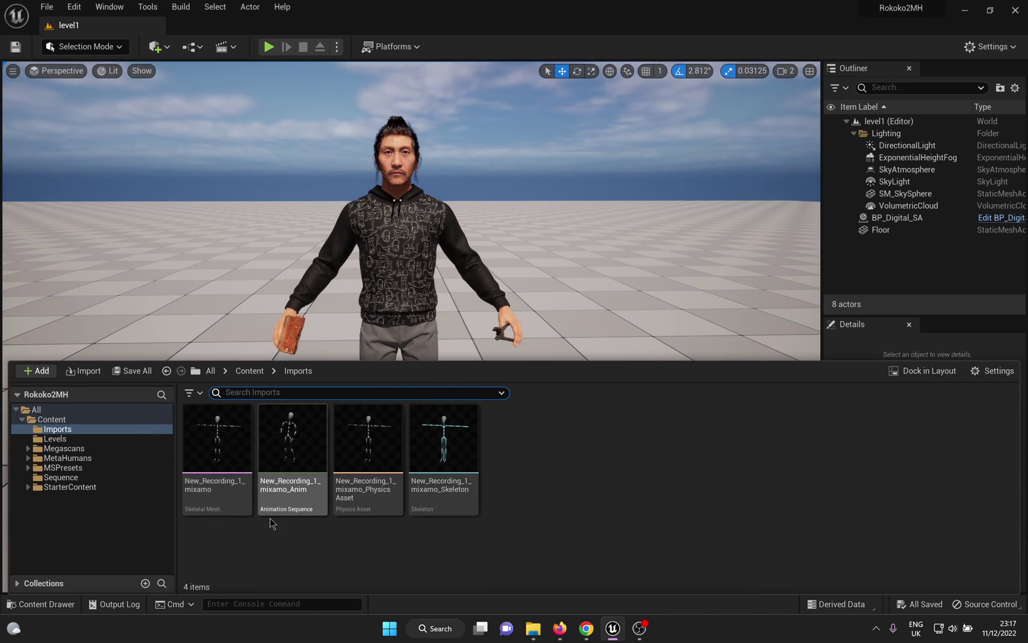
left_click(565, 508)
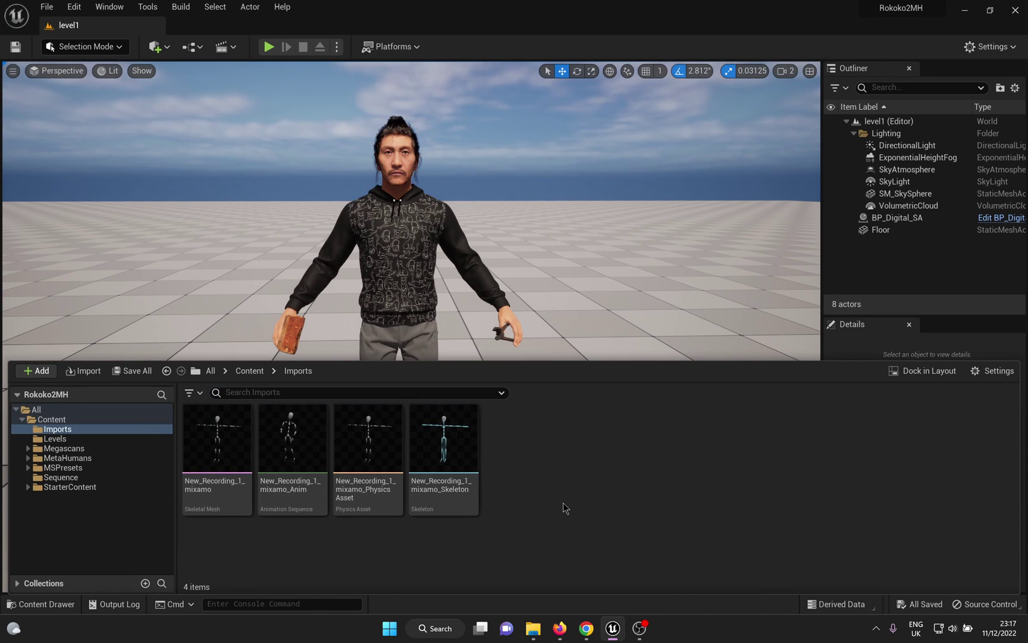
Create an IK Rig based on New_Recording_1_mixamo and name it mixamo_IKRig
right_click(568, 512)
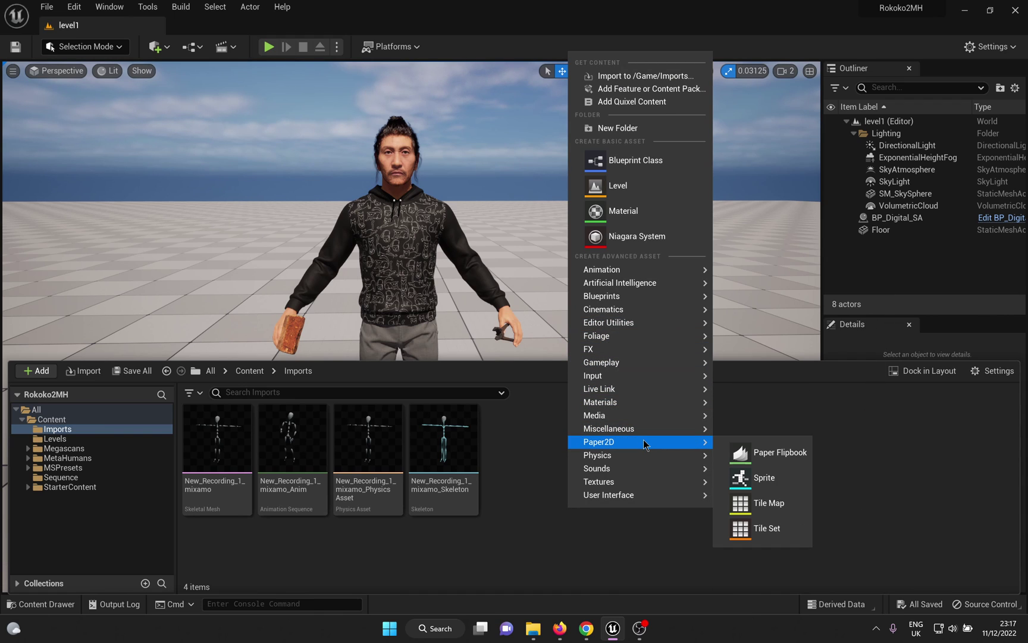
mouse_move(619, 269)
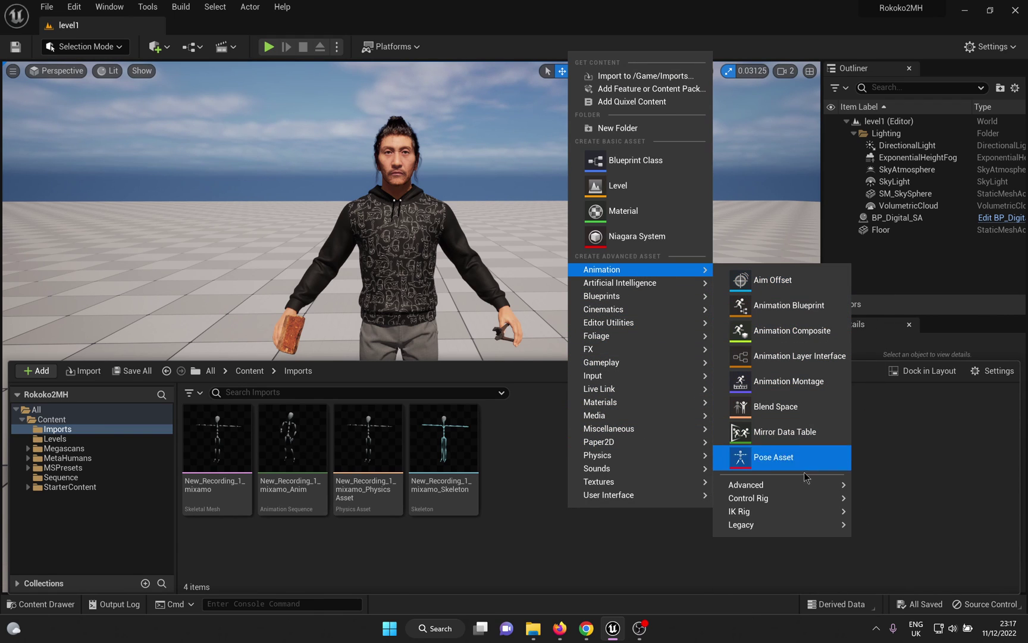
mouse_move(795, 502)
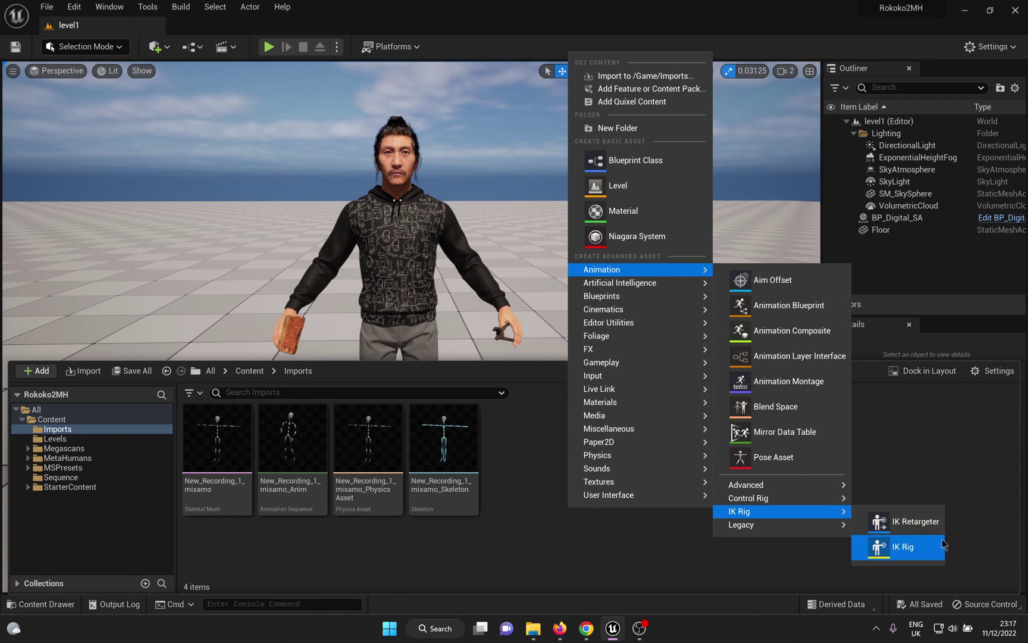
left_click(921, 548)
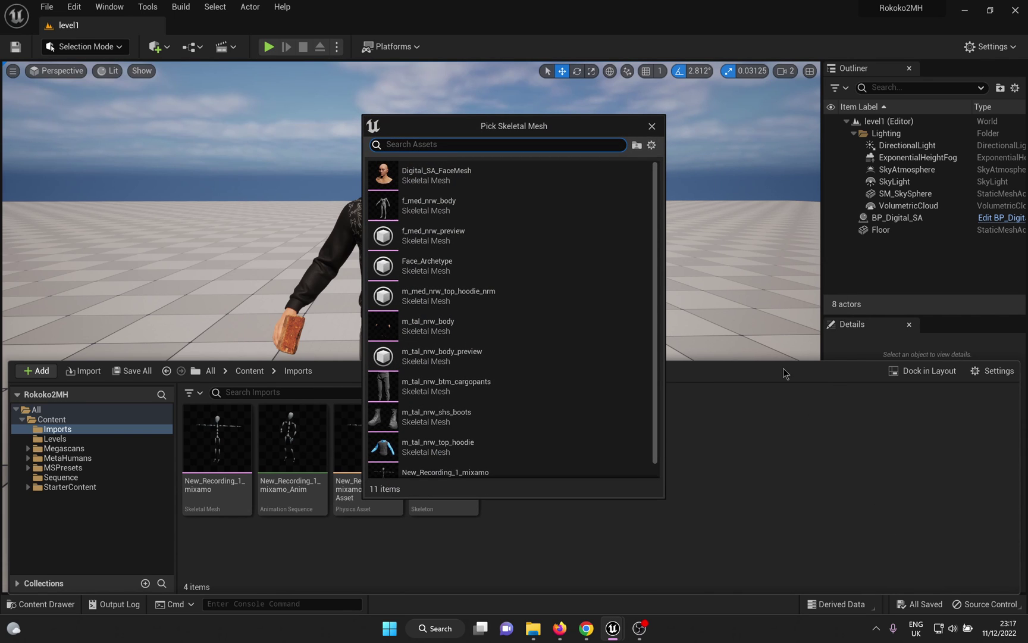
scroll(491, 256, "down", 1)
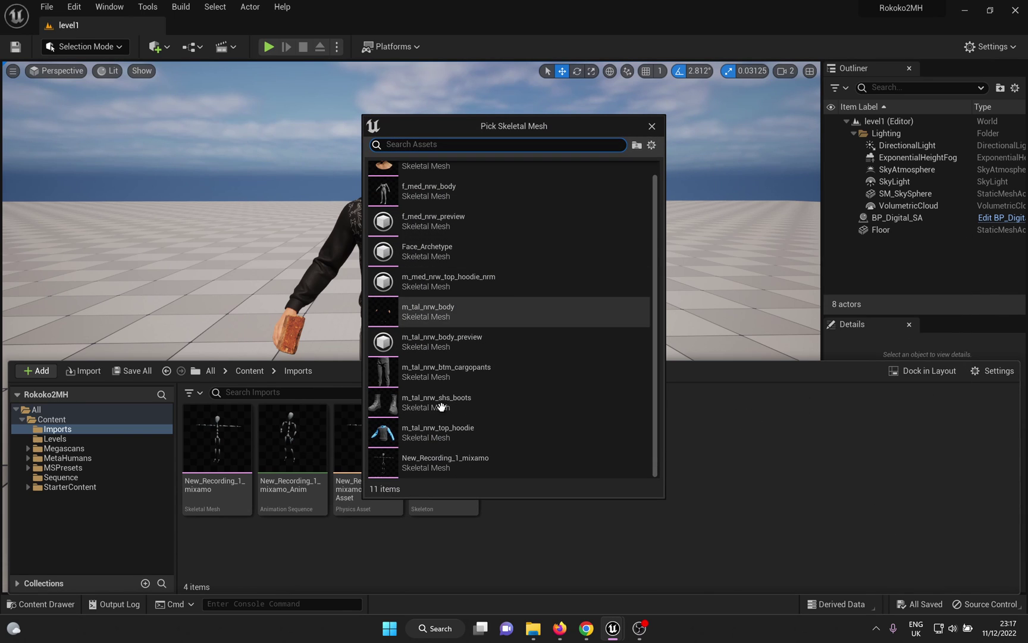
left_click(470, 469)
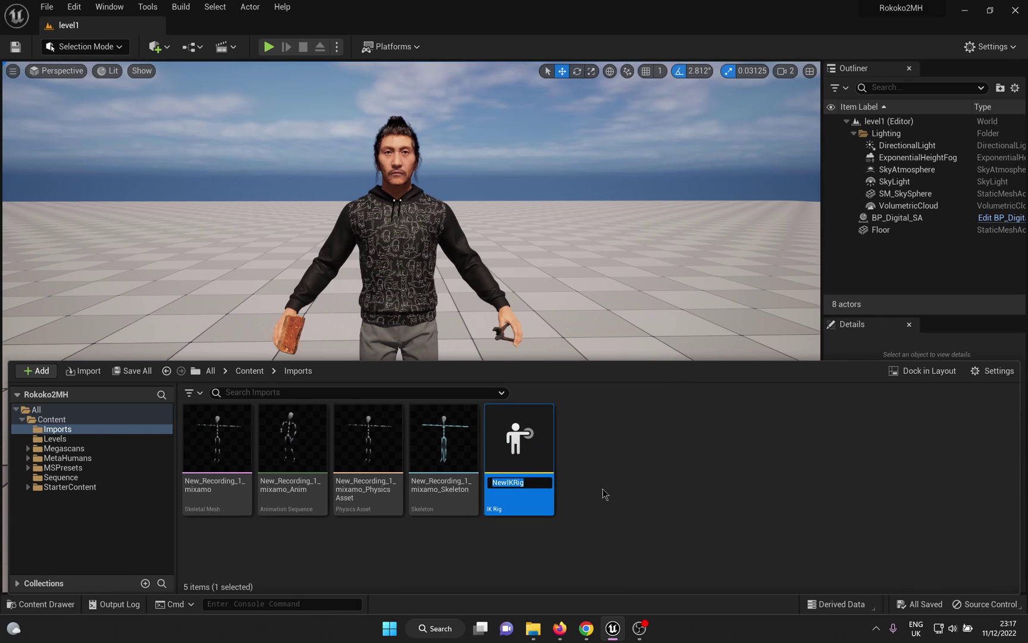
type("mixamo_IKRig")
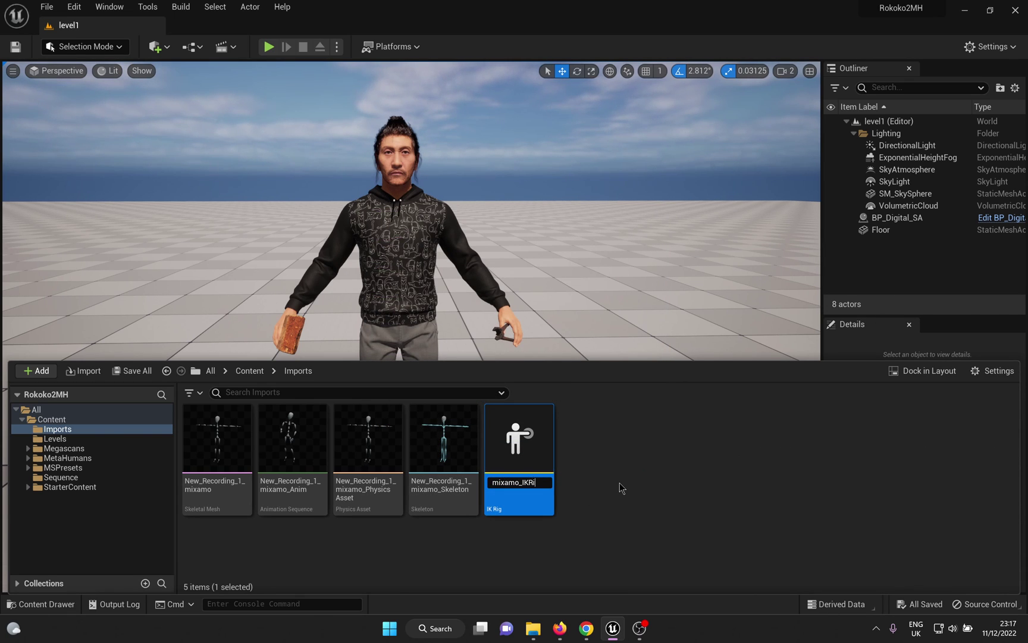
Open mixamo_IKRig and add goal-less Leg_L and Leg_R retarget chains
key("Return")
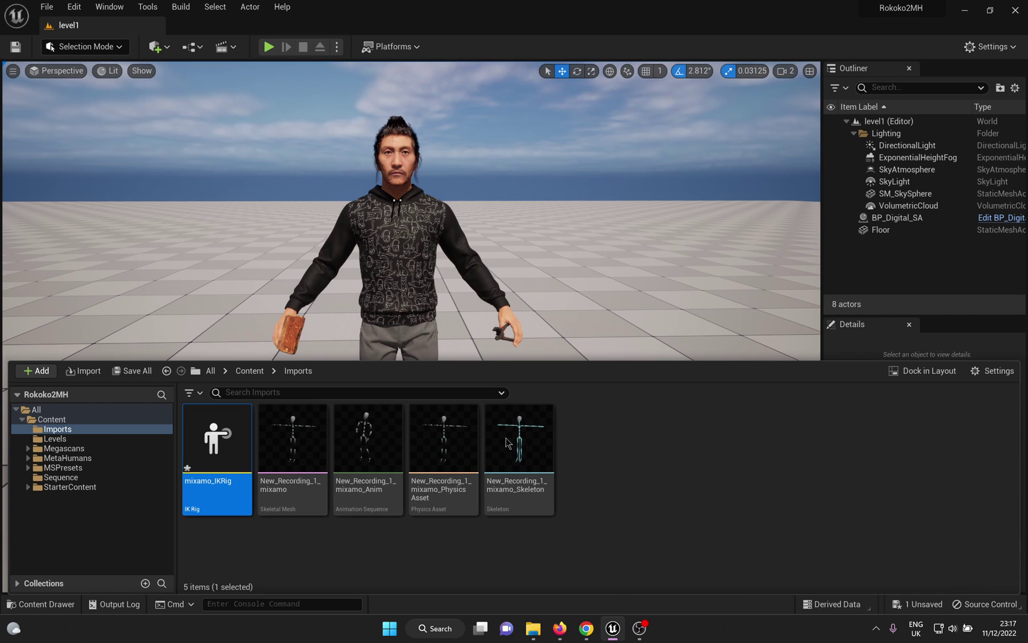
double_click(217, 440)
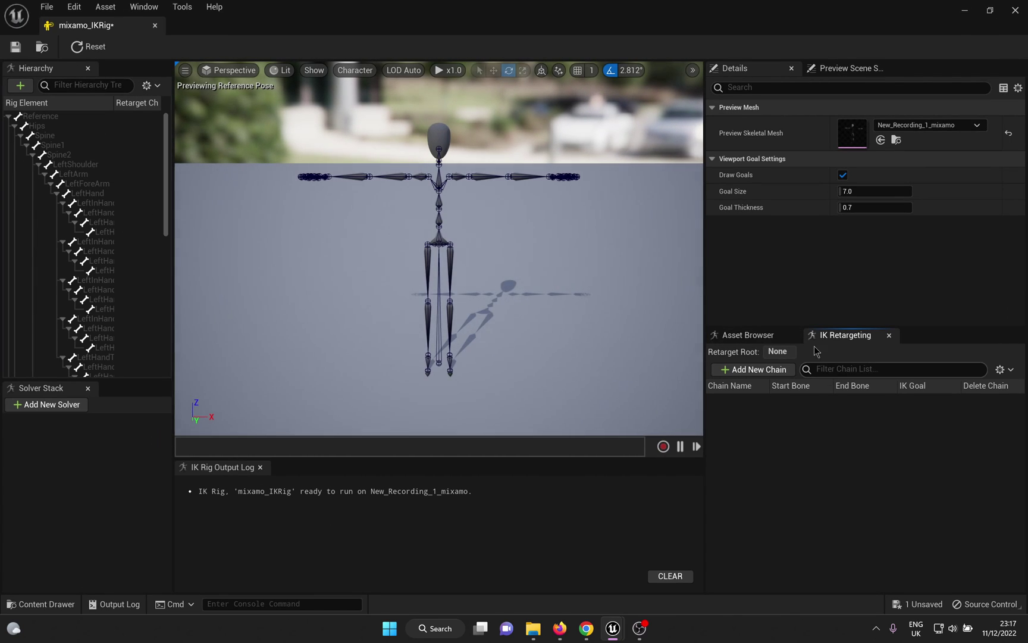
left_click(755, 370)
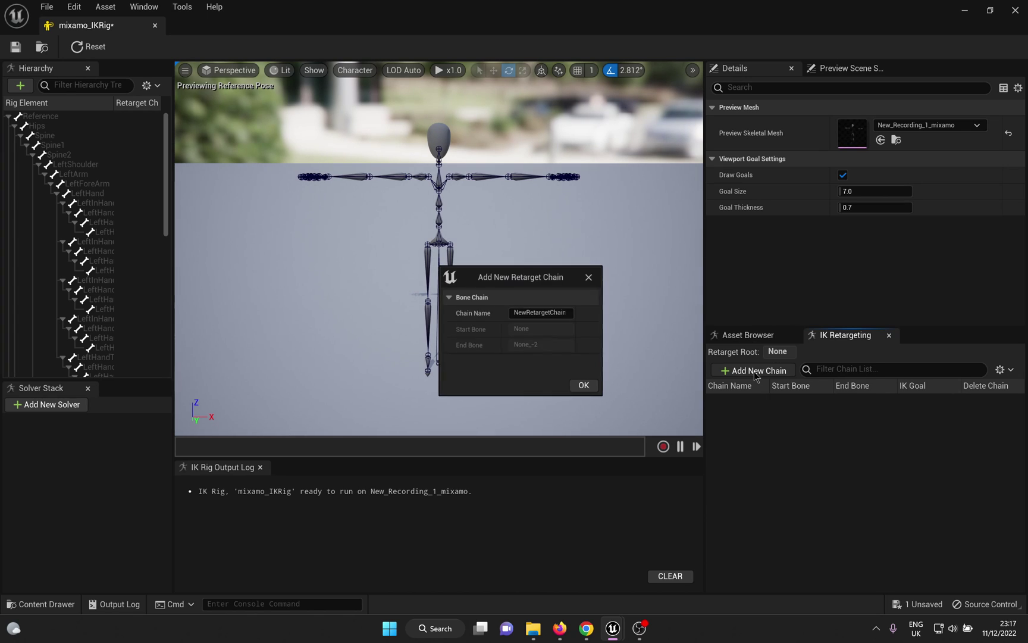
left_click(553, 312)
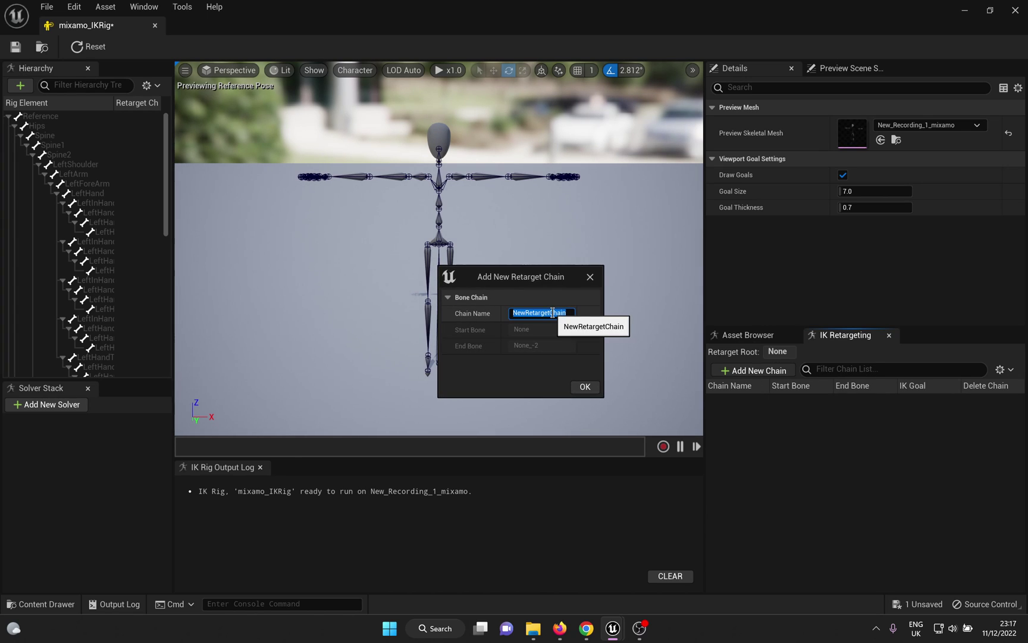
type("Leg_L")
left_click(585, 387)
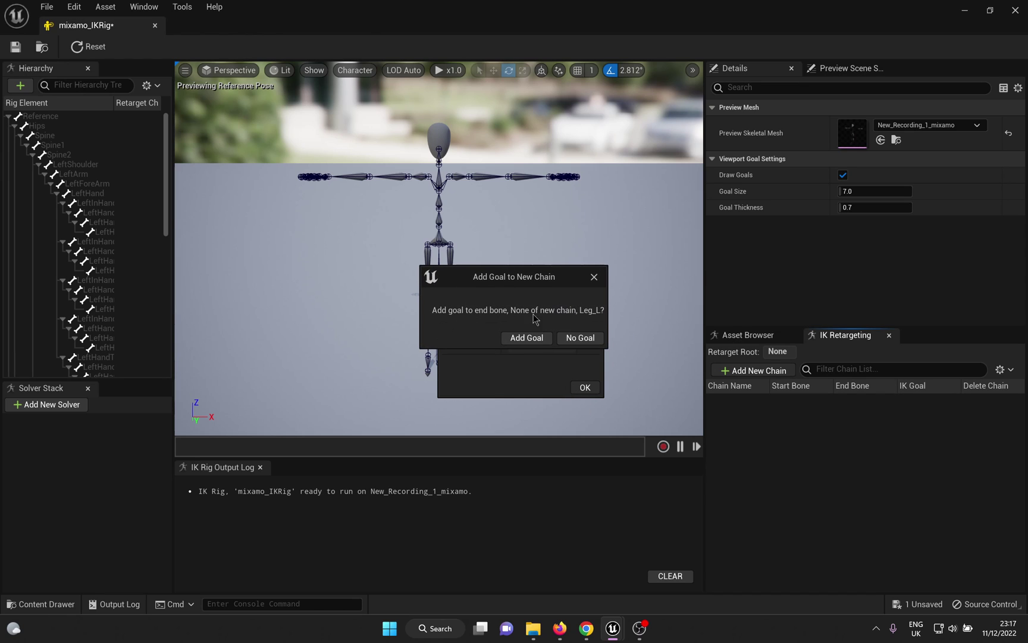
left_click(582, 337)
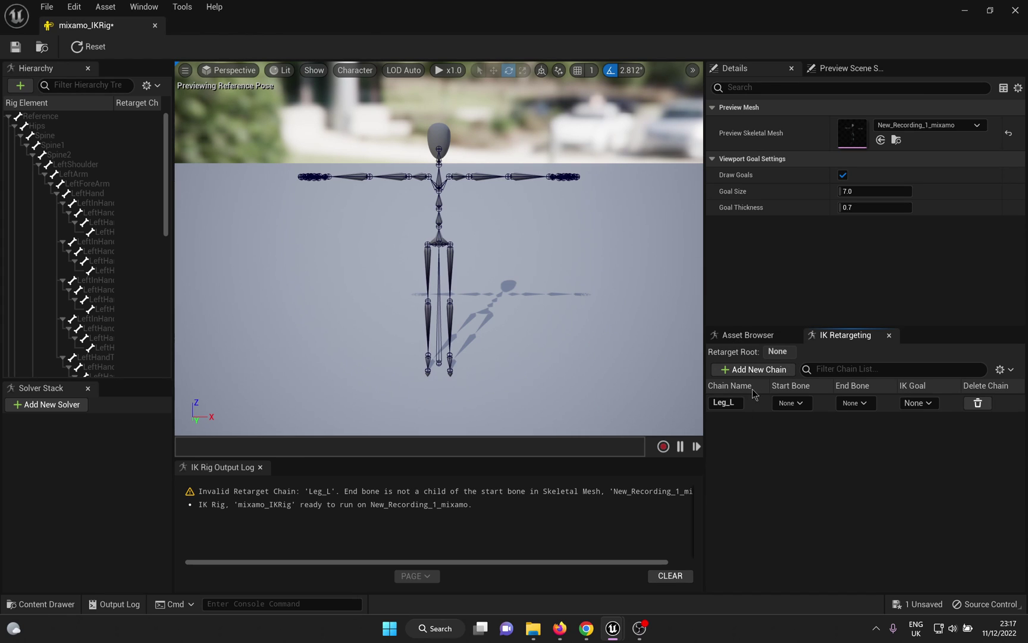
left_click(755, 370)
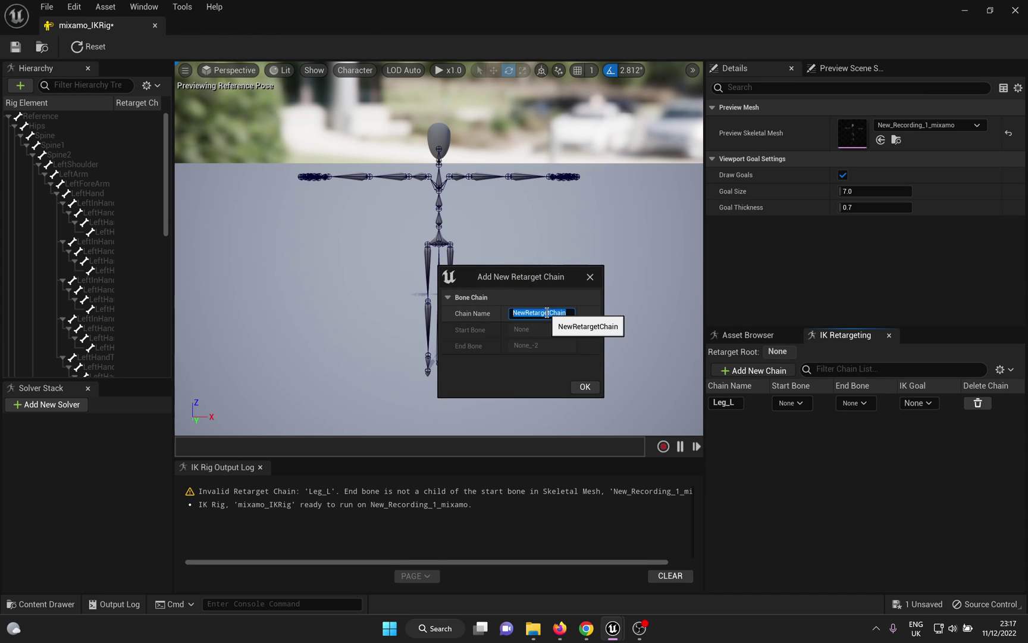
left_click(585, 387)
left_click(579, 337)
Add goal-less Hand_L and Hand_R retarget chains
left_click(754, 369)
left_click(560, 314)
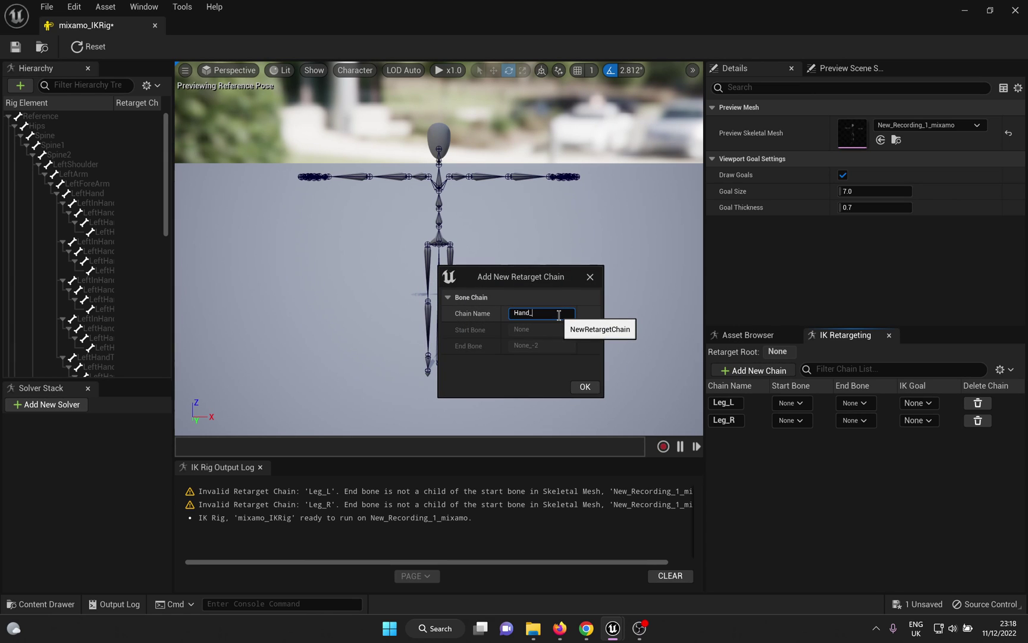
type("Hand_L")
left_click(585, 386)
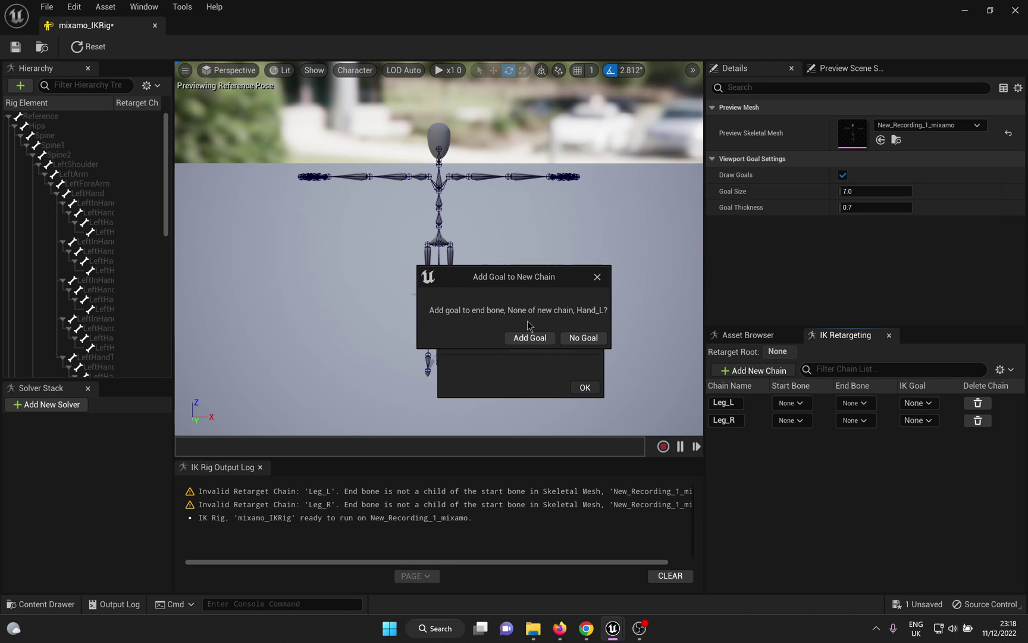
left_click(598, 338)
left_click(783, 371)
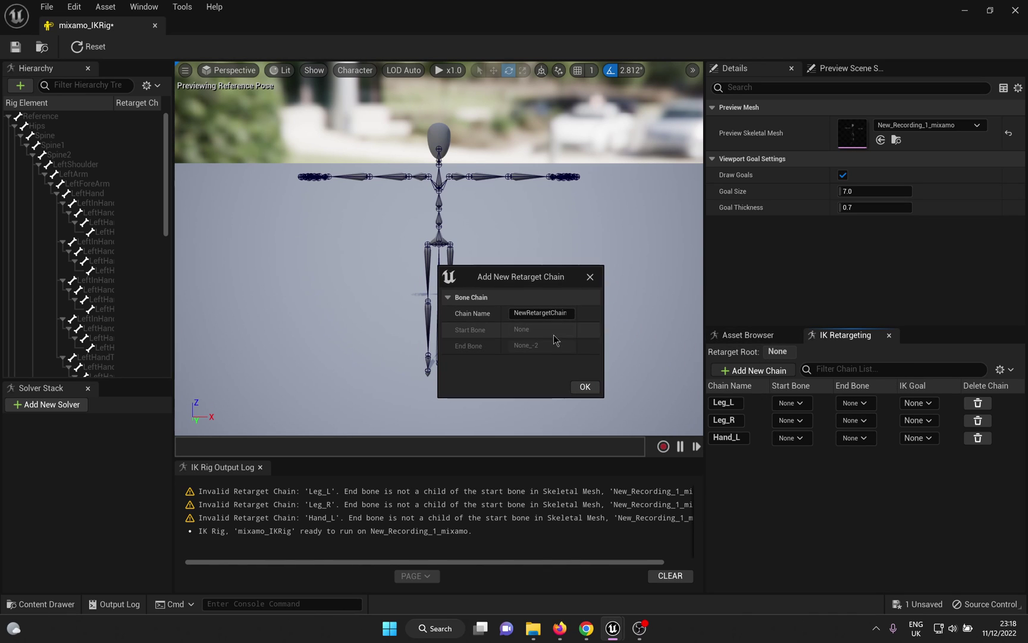
left_click(552, 314)
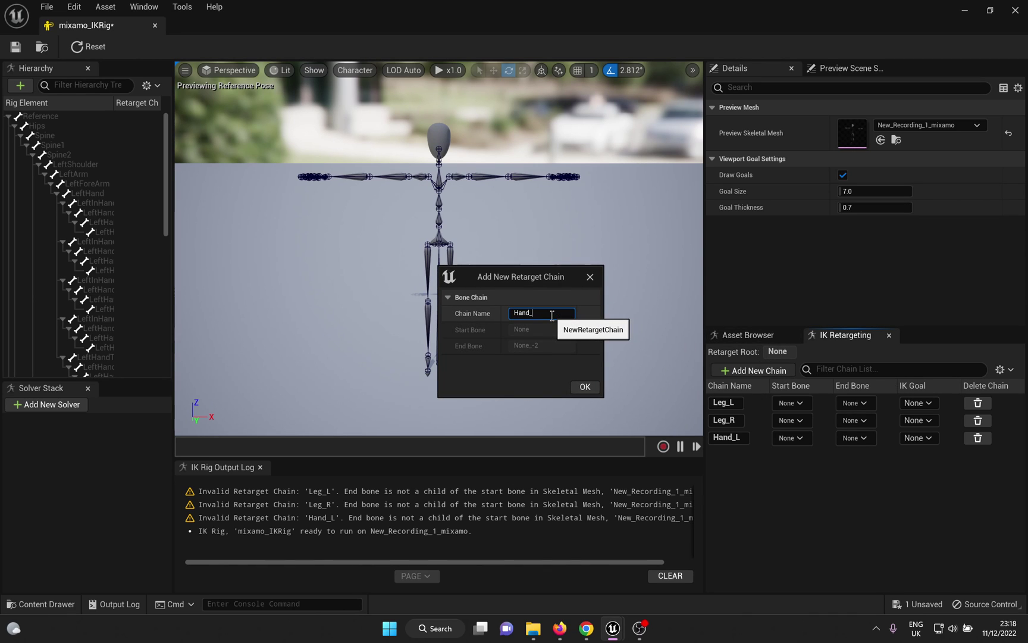
left_click(585, 387)
left_click(597, 337)
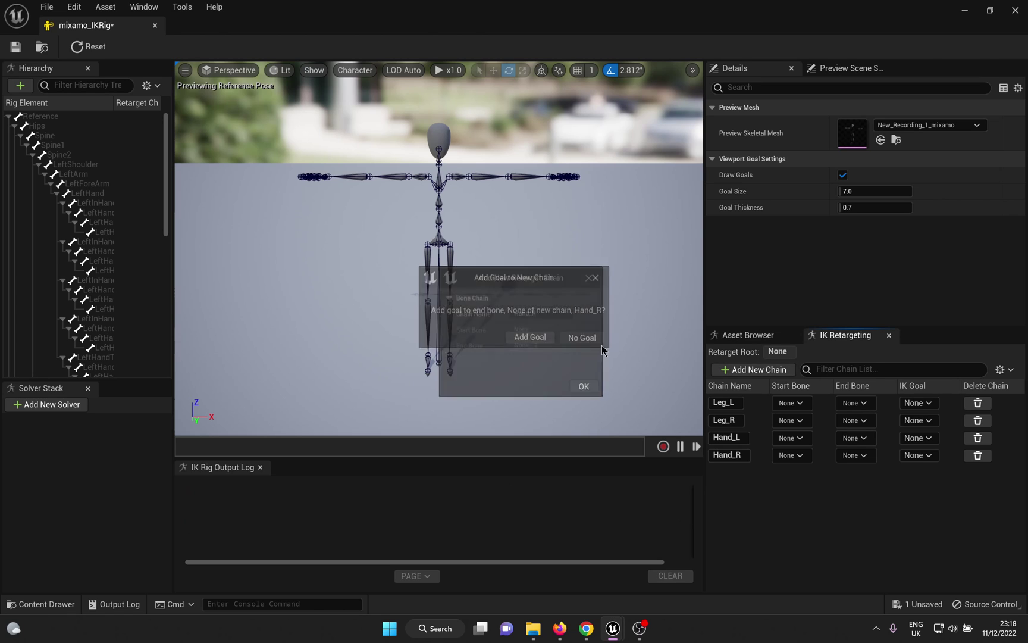
Add goal-less Head and Spine retarget chains
left_click(758, 373)
left_click(534, 316)
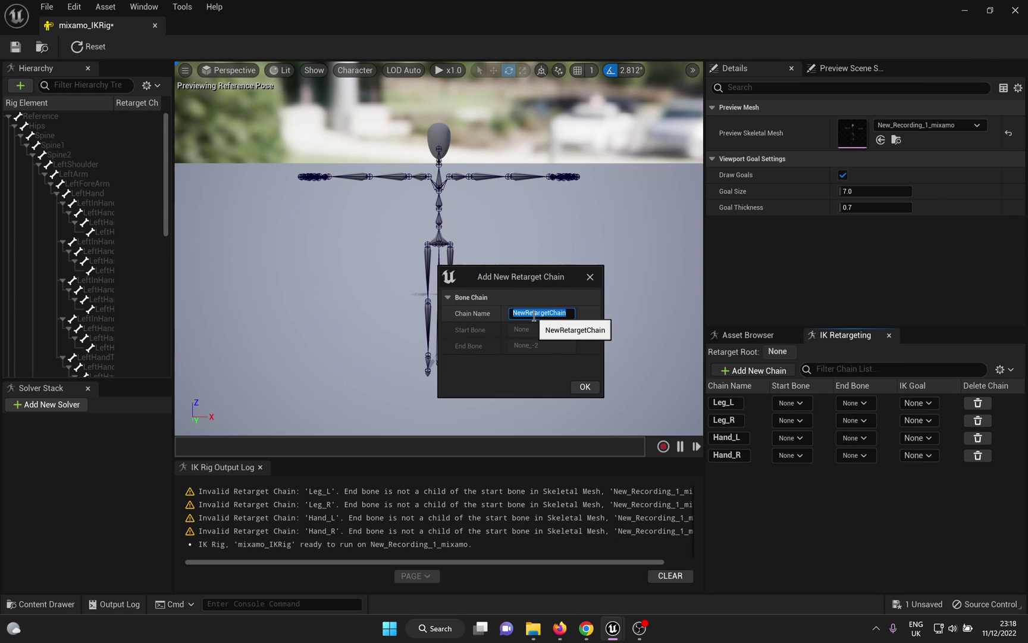
type("Head")
left_click(585, 387)
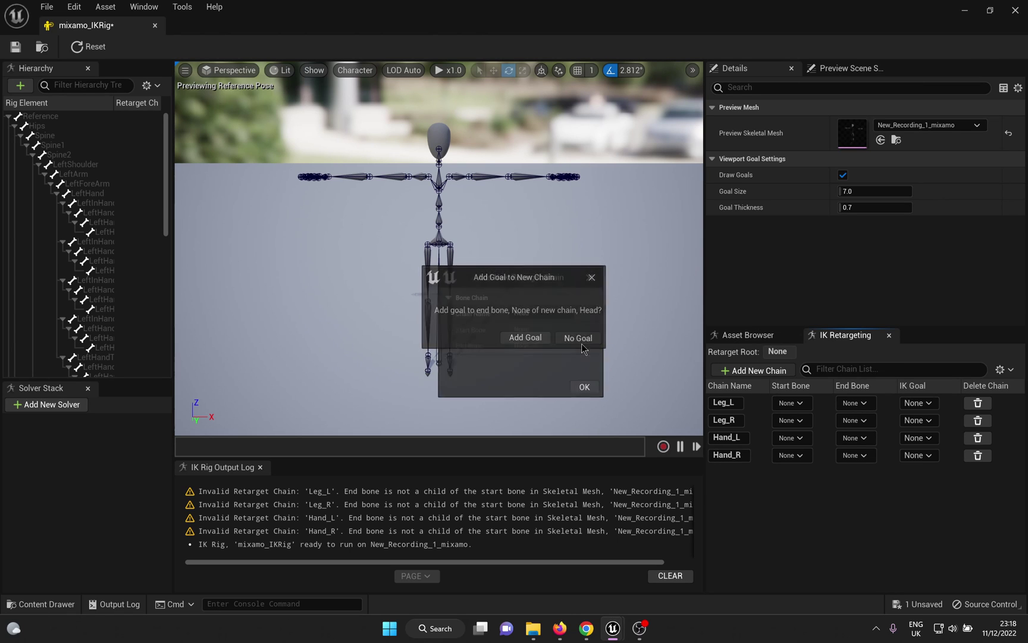
left_click(580, 337)
left_click(751, 369)
left_click(541, 314)
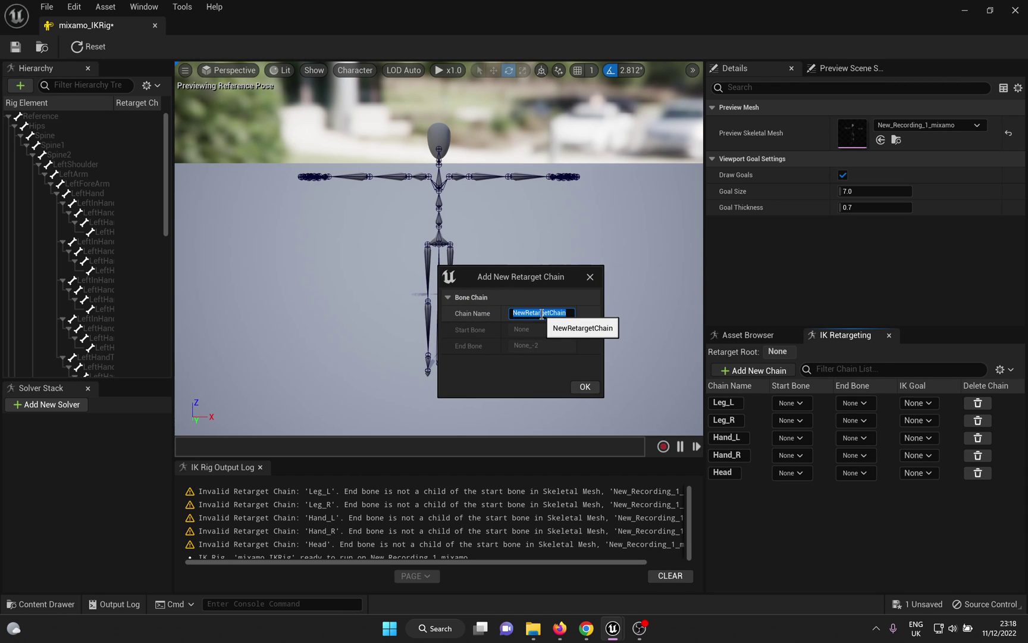
type("Spine")
left_click(585, 387)
left_click(581, 340)
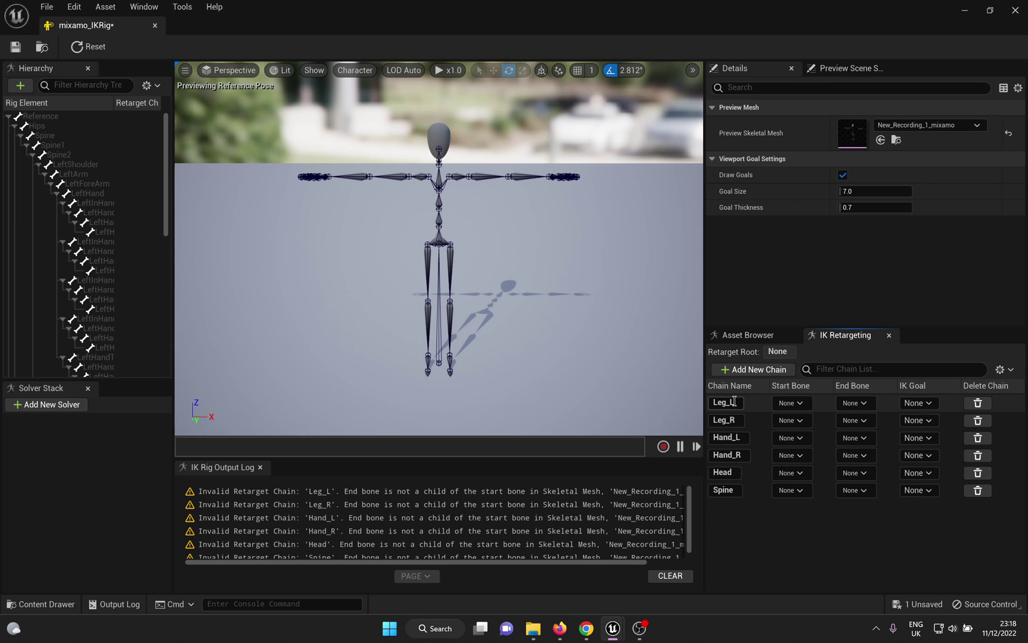
Set Leg_L to LeftUpLeg–LeftToeBase and Leg_R to RightUpLeg–RightToeBase
left_click(791, 403)
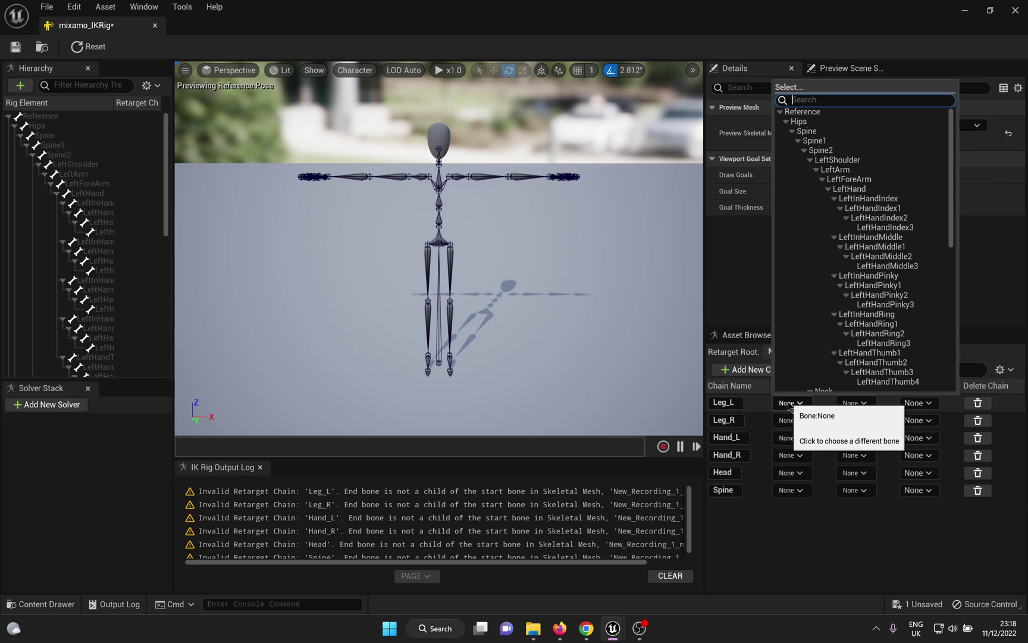
left_click(804, 149)
key("Escape")
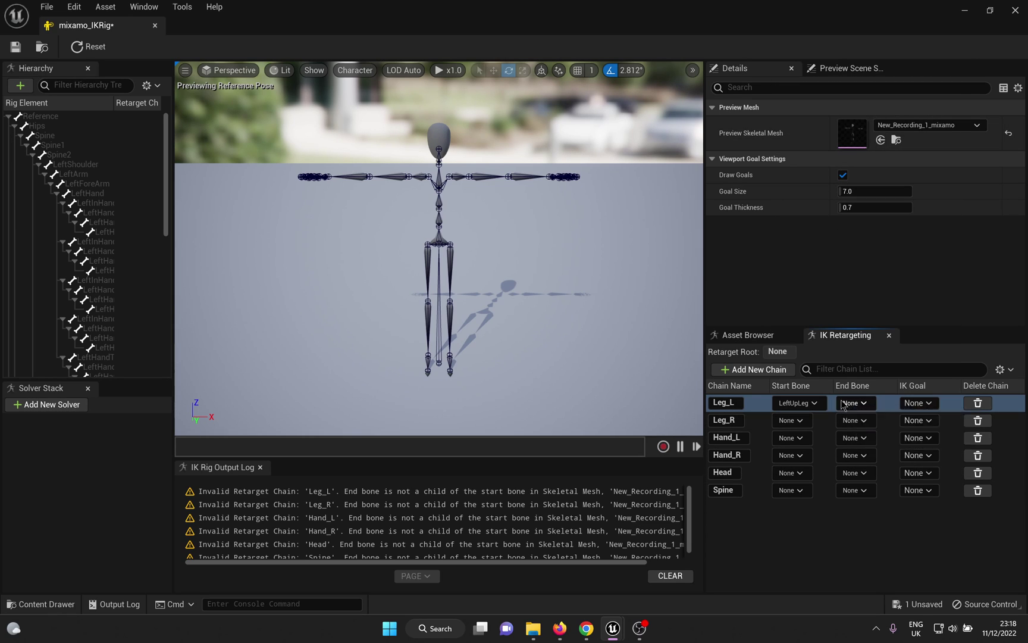
left_click(855, 403)
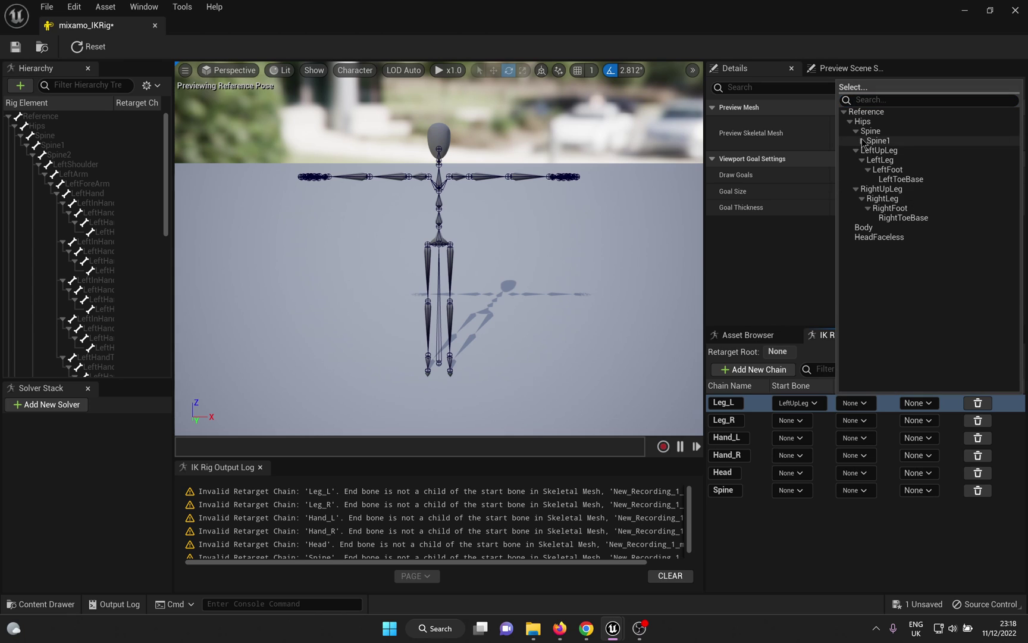
left_click(901, 179)
left_click(791, 421)
left_click(798, 159)
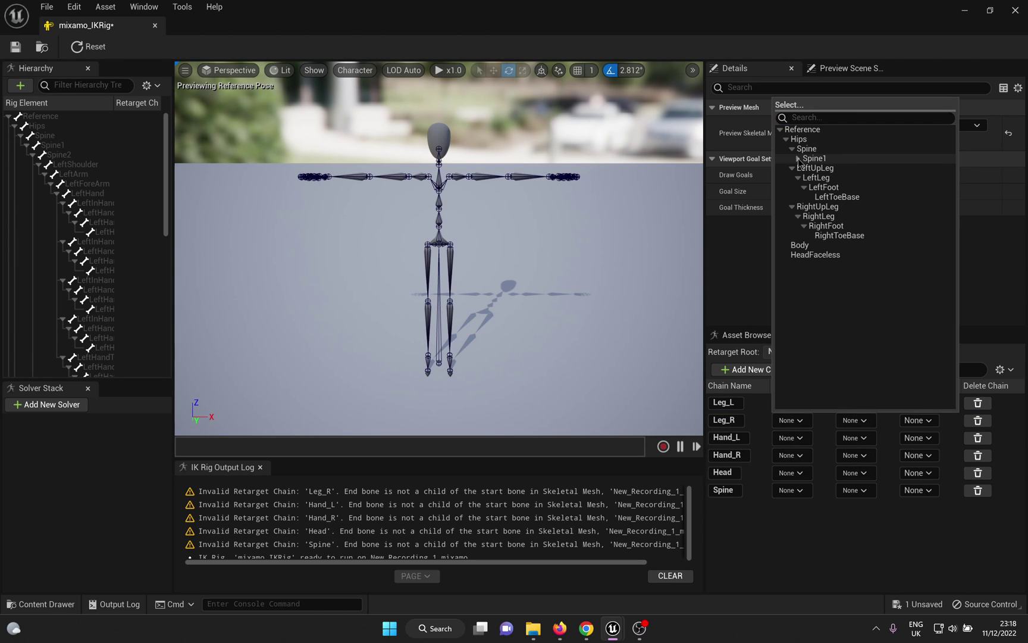
left_click(818, 207)
left_click(856, 420)
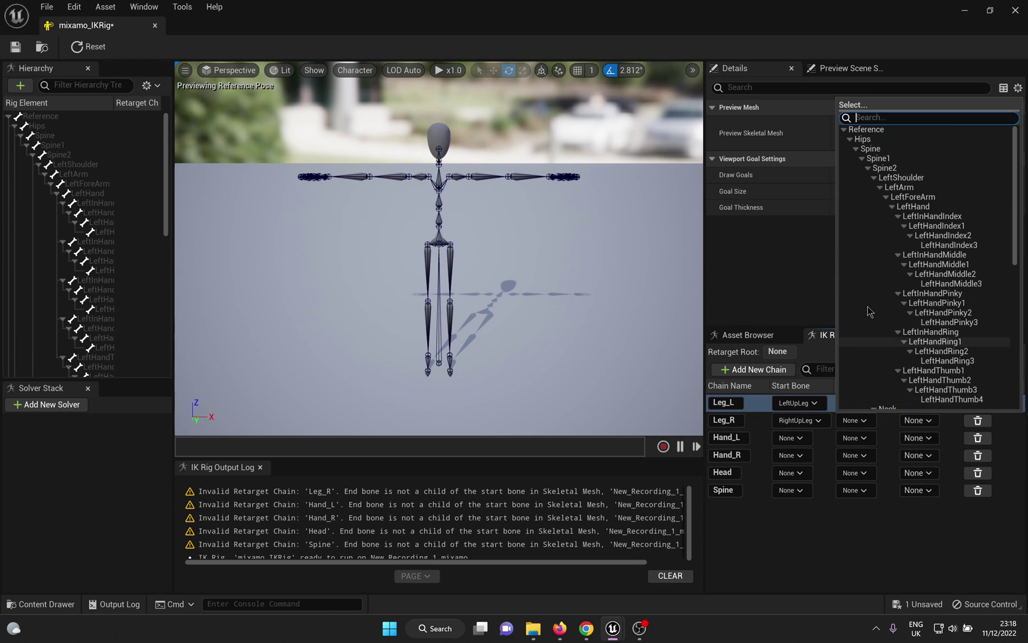
left_click(860, 158)
left_click(903, 236)
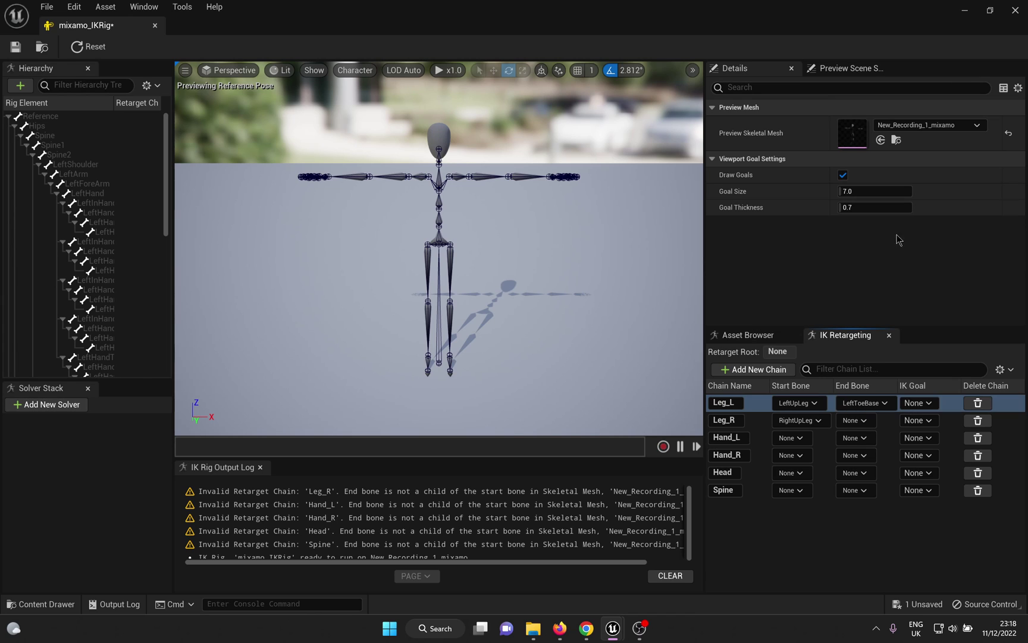
Set Hand_L to LeftShoulder–LeftHand and Hand_R to RightShoulder–RightHand
left_click(792, 438)
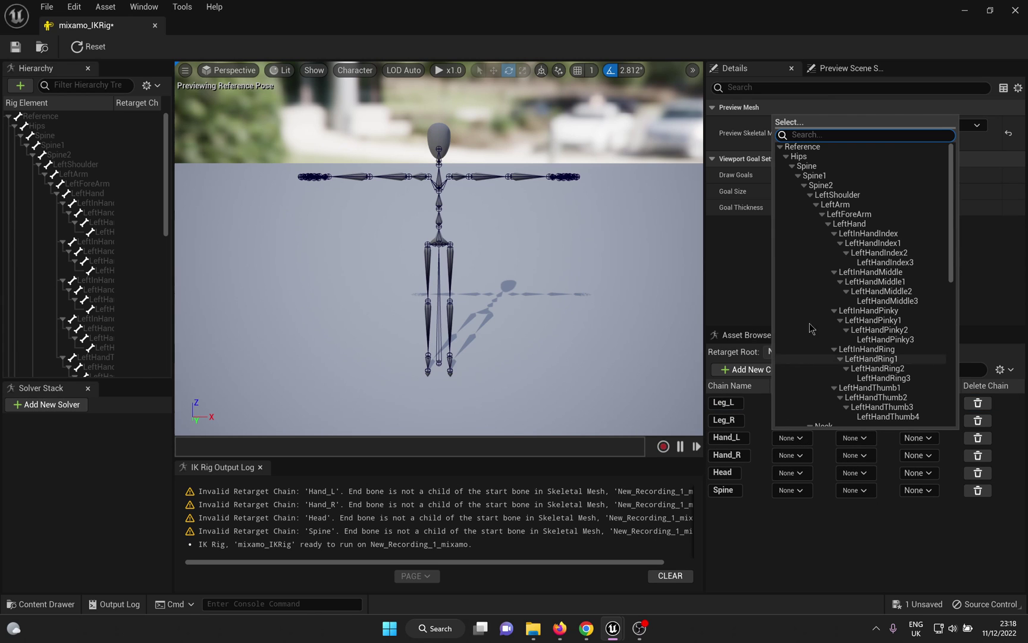
left_click(832, 195)
left_click(860, 451)
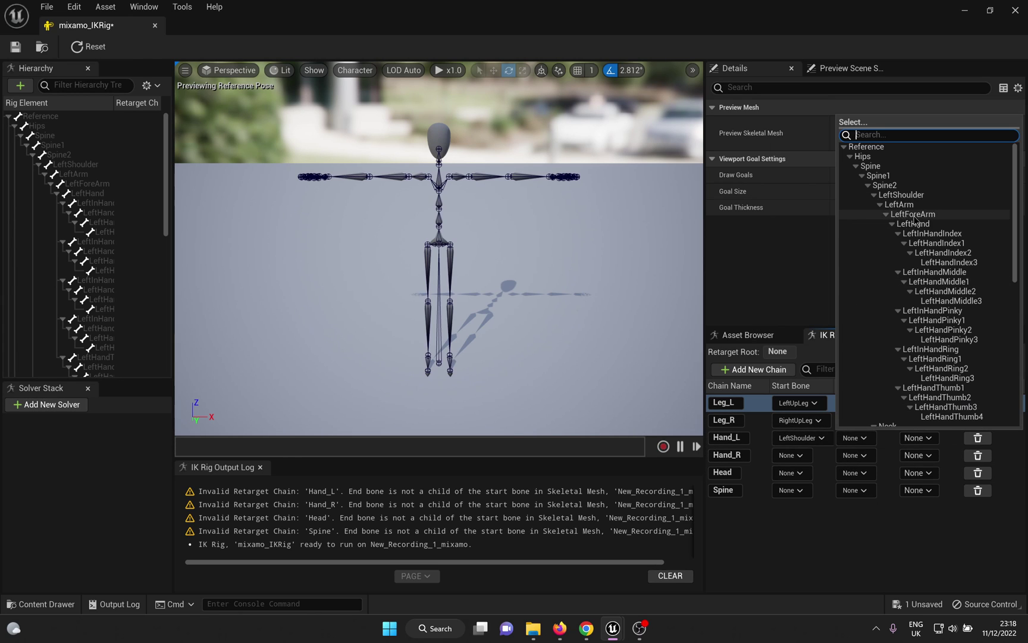
left_click(963, 230)
left_click(791, 455)
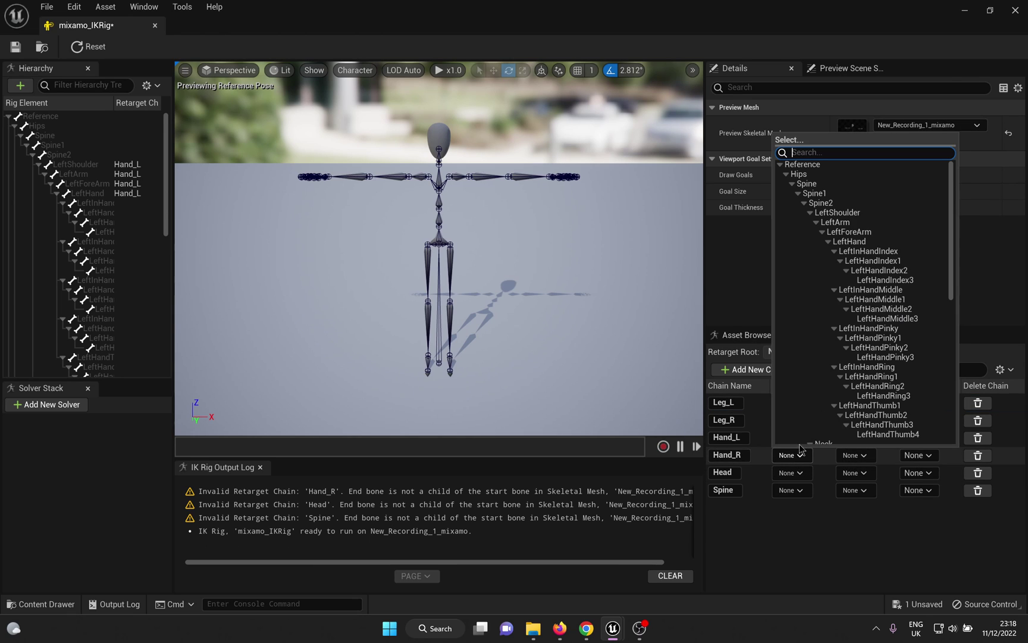
left_click(805, 204)
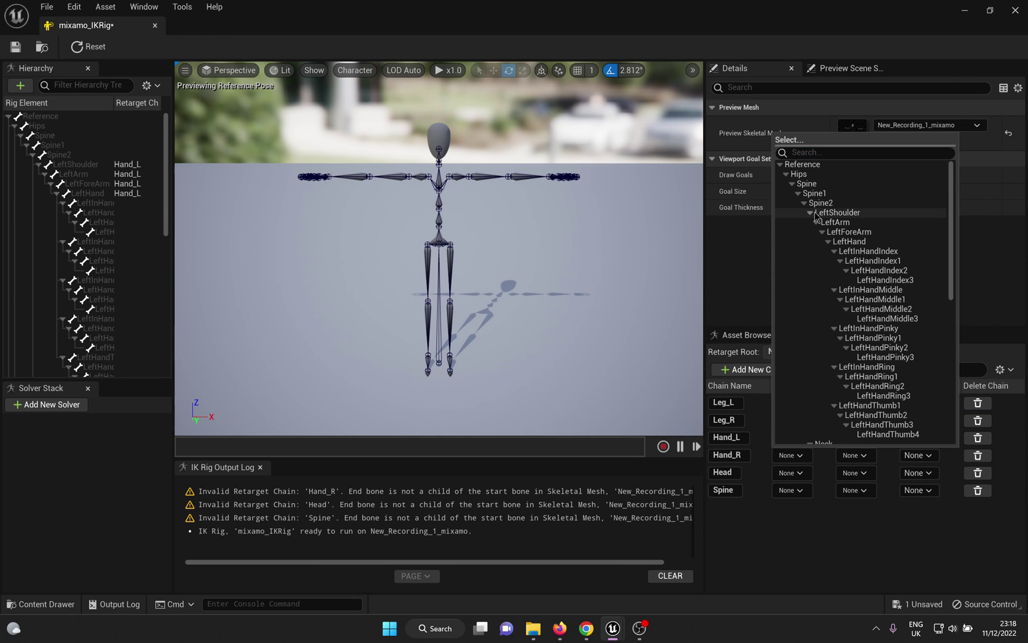
left_click(812, 214)
left_click(839, 242)
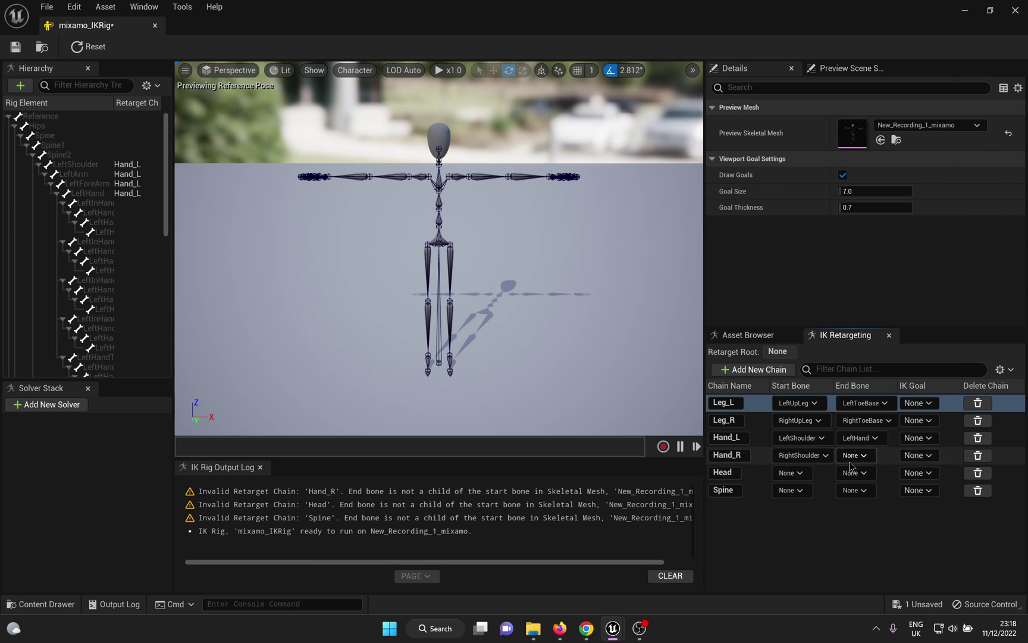
left_click(855, 455)
left_click(873, 213)
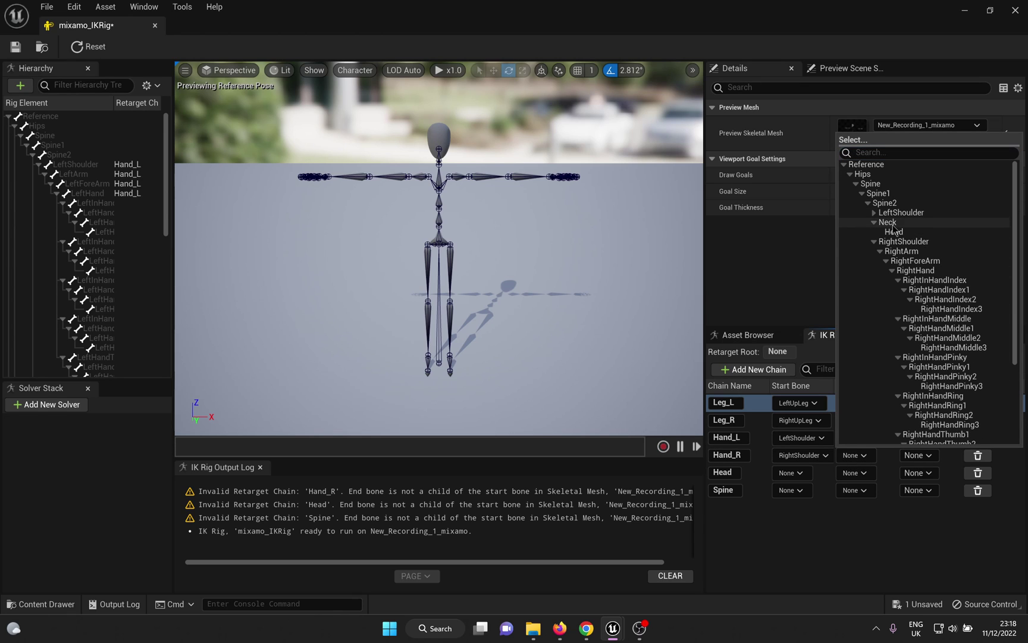
left_click(912, 262)
Set the Head chain to Neck–Head and the Spine chain to Spine–Spine2
left_click(792, 472)
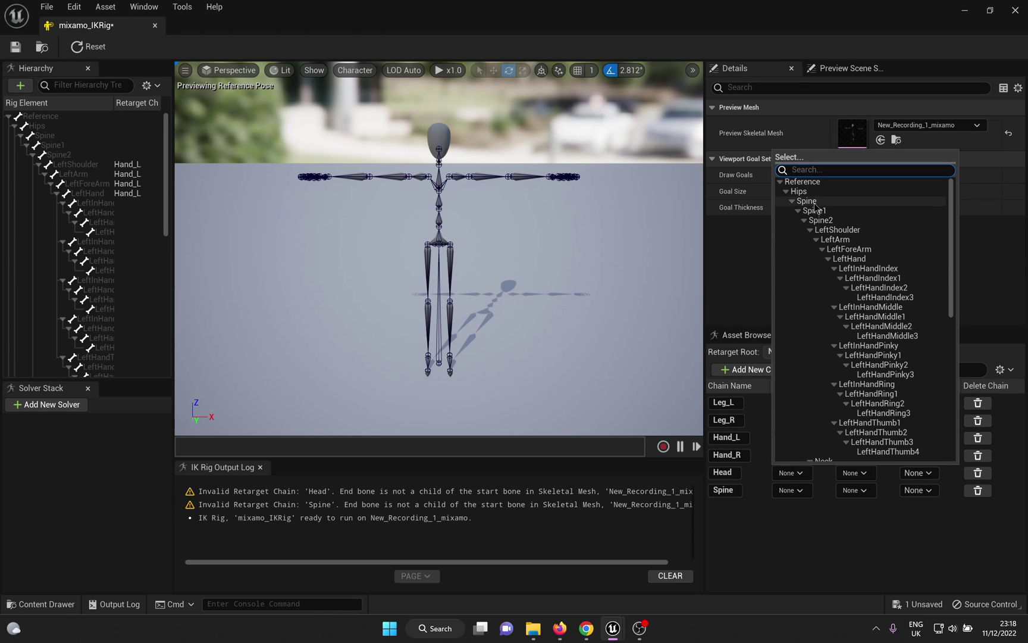
left_click(813, 231)
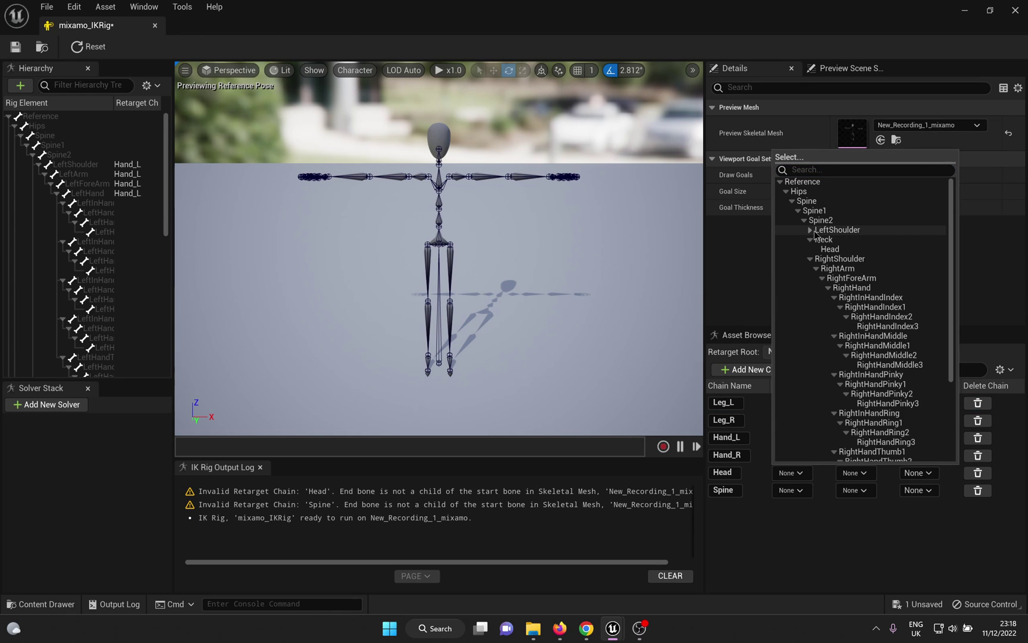
left_click(823, 239)
left_click(855, 473)
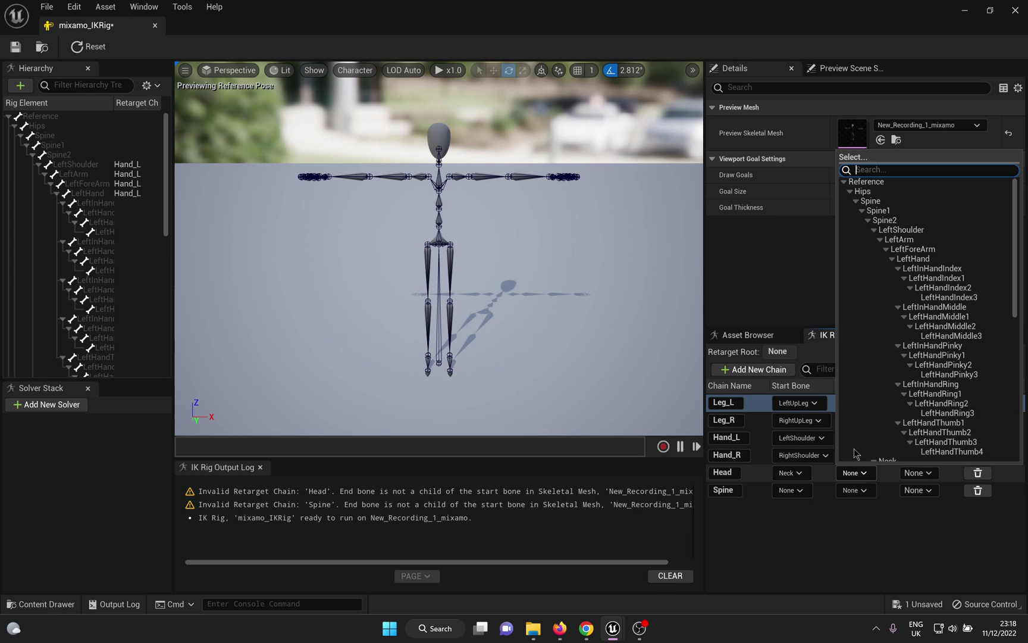
left_click(874, 229)
left_click(896, 249)
left_click(792, 490)
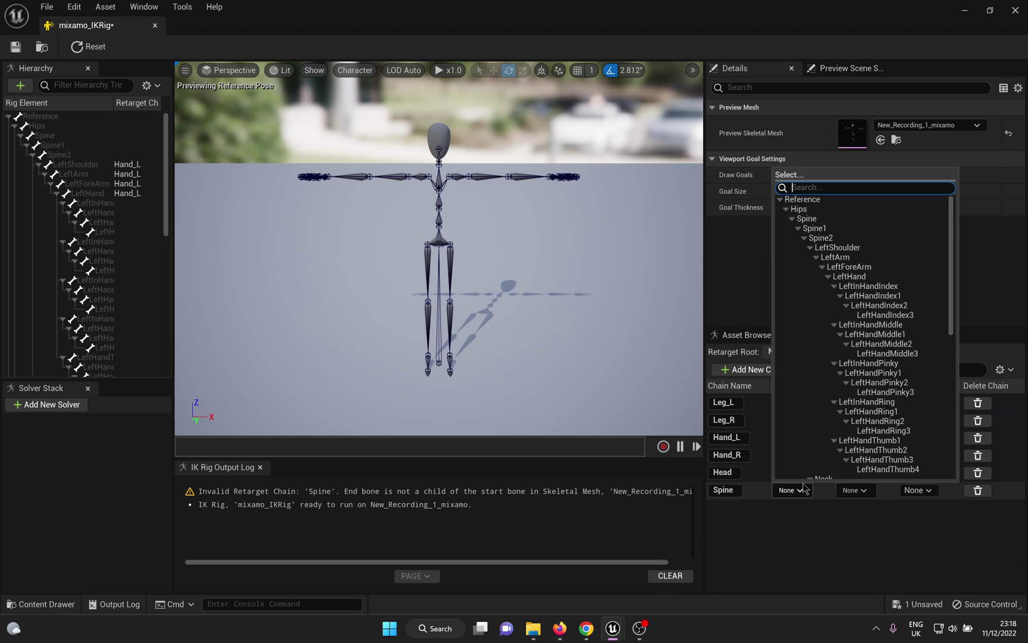
left_click(803, 218)
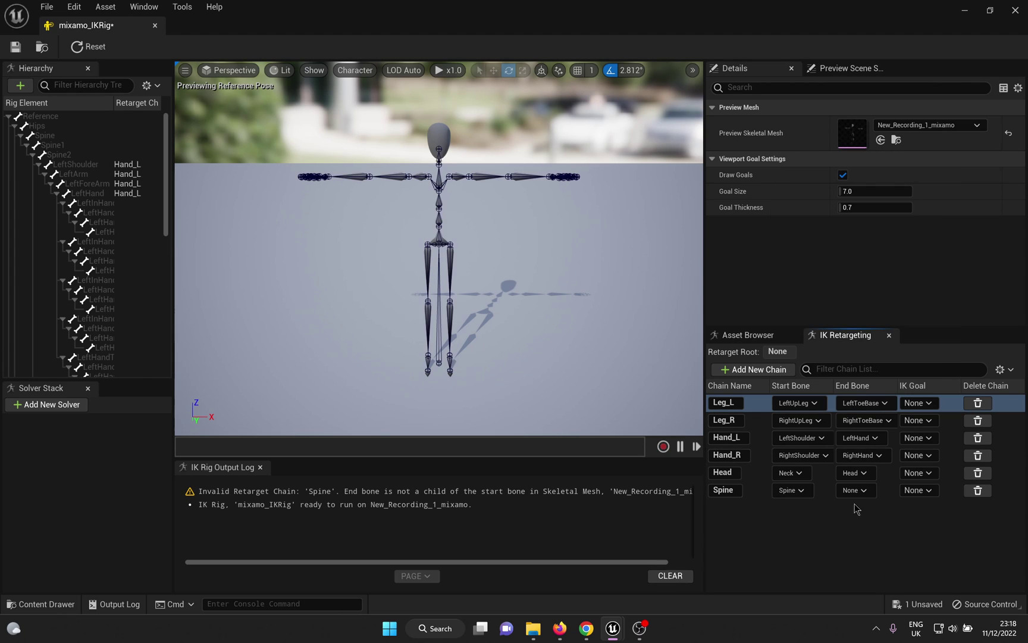
left_click(856, 490)
left_click(866, 238)
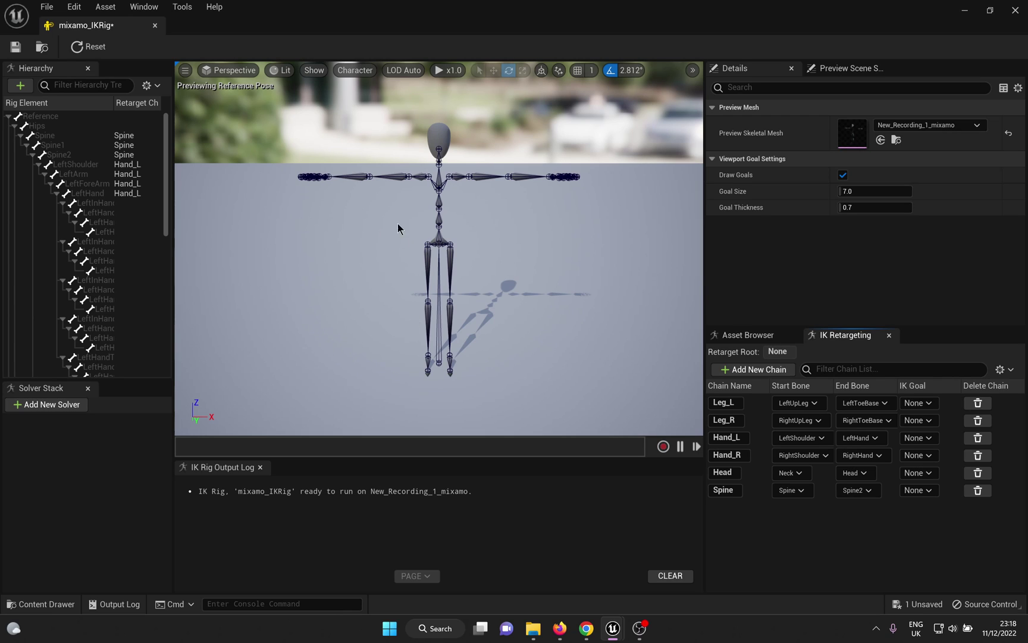
Set Hips as mixamo_IKRig's retarget root, then save and close the IK Rig editor
left_click(57, 127)
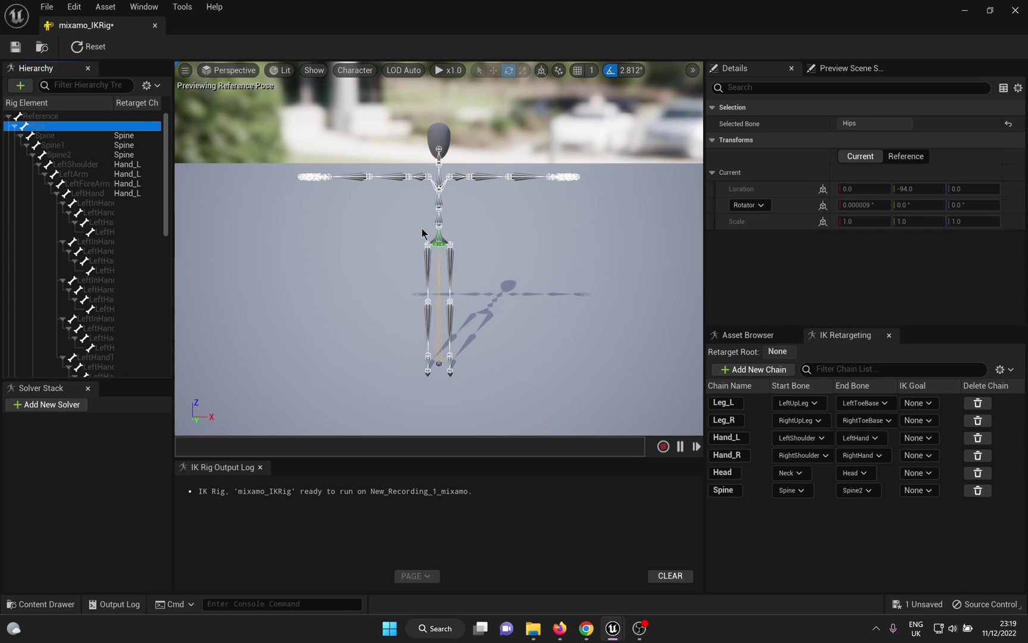
left_click(78, 118)
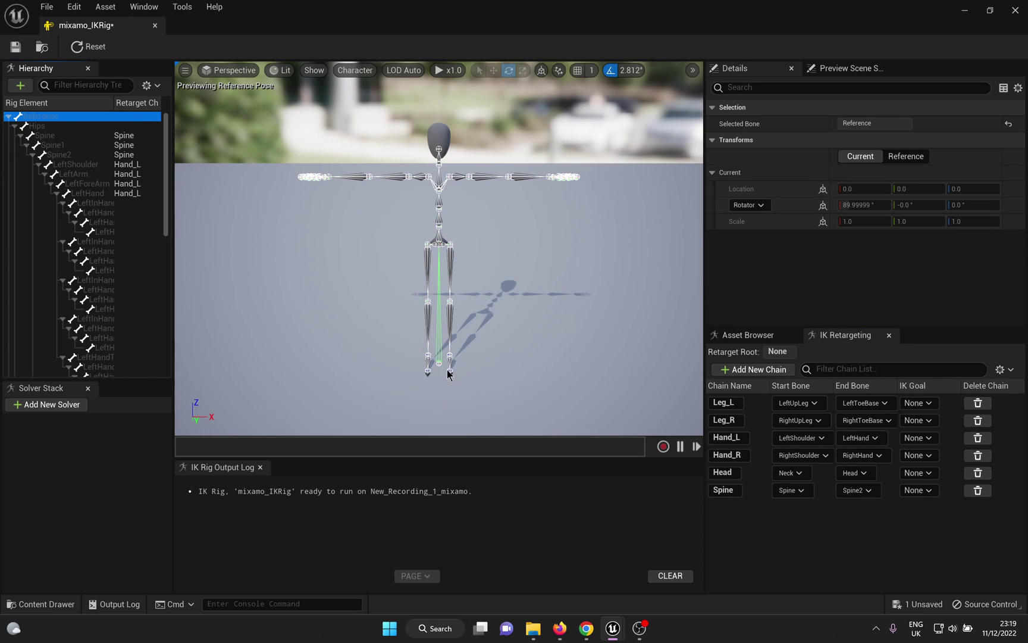
left_click(433, 249)
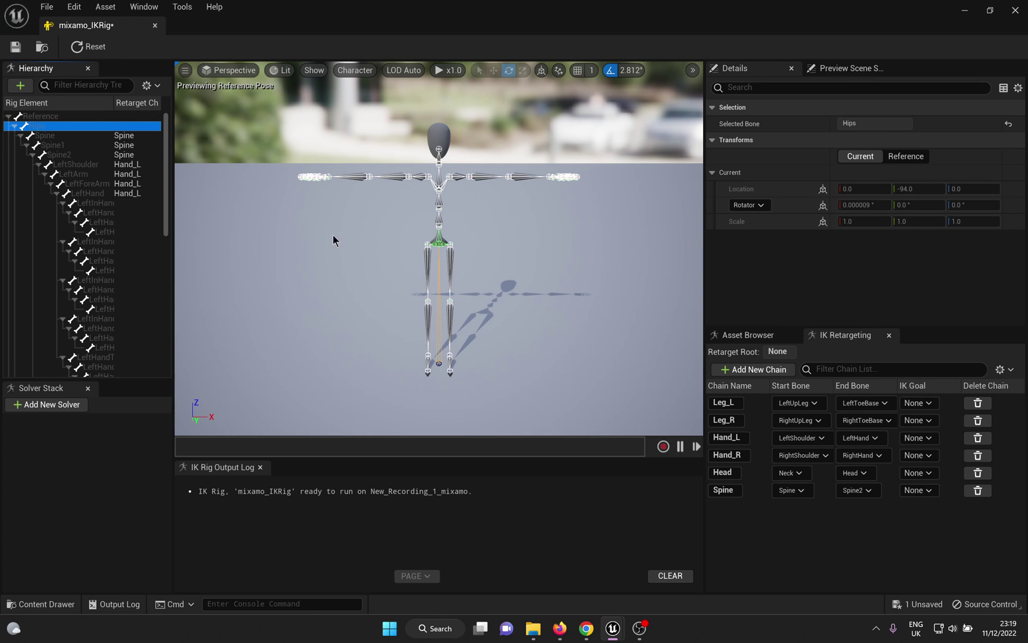
right_click(36, 134)
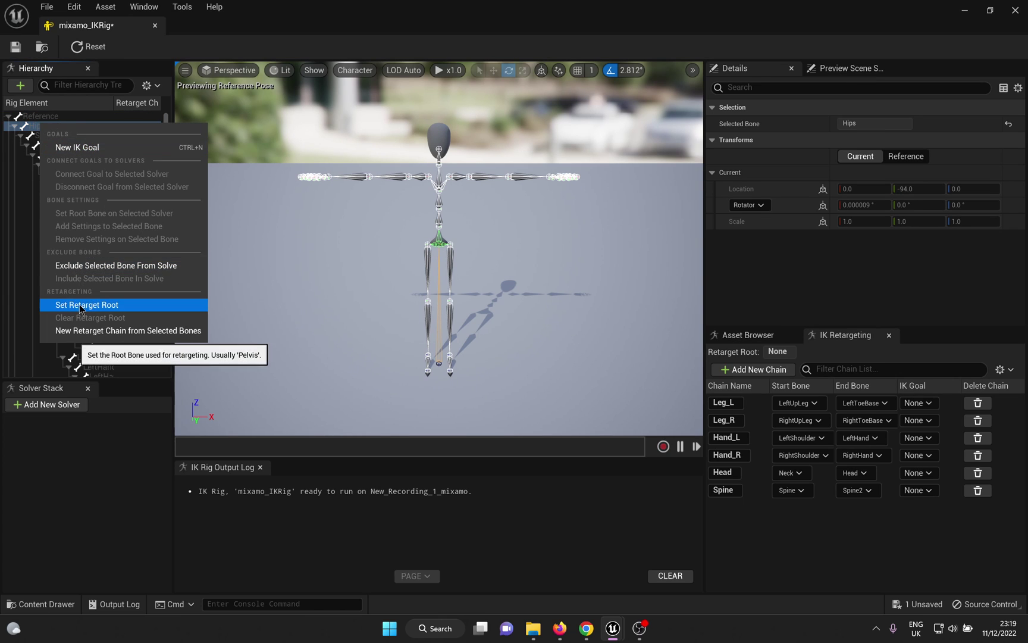
left_click(42, 308)
left_click(16, 47)
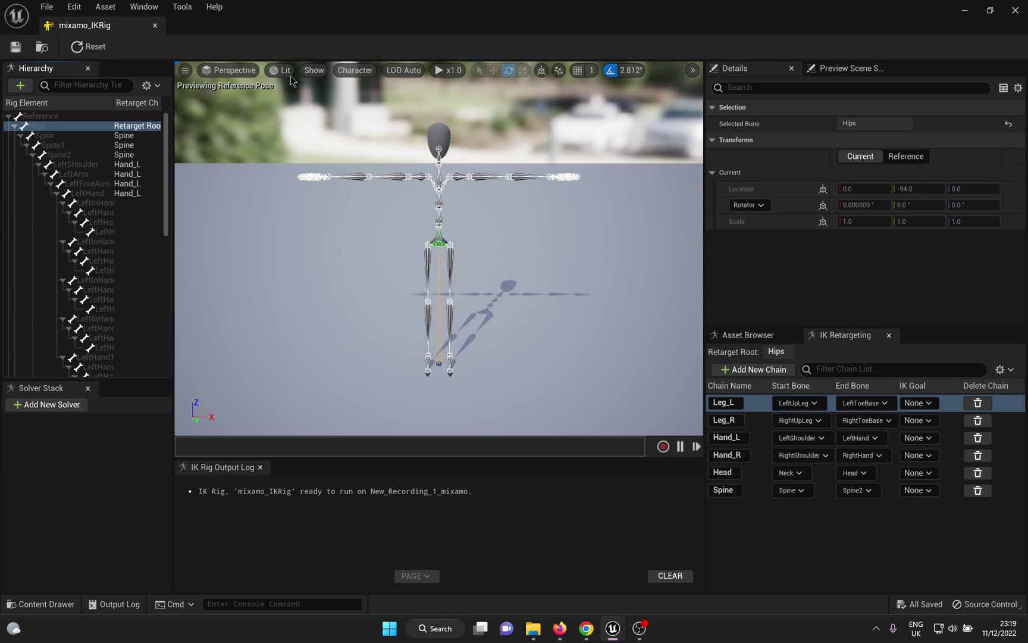
left_click(154, 25)
Create an IK Rig from the f_med_nrw_body mesh, name it MH_IKRig, and open it in the editor
key("ctrl+space")
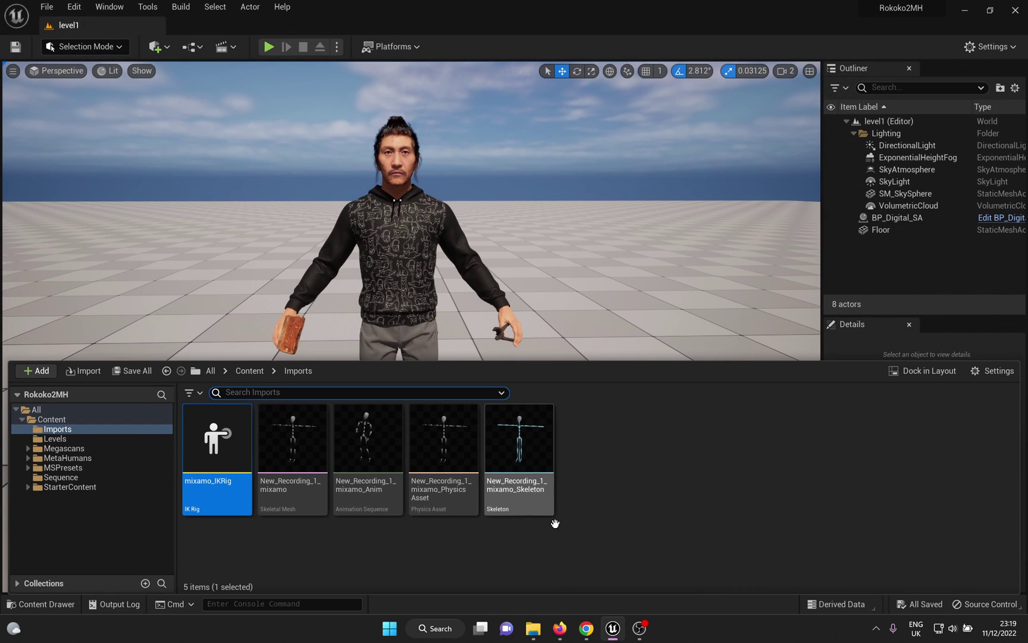
left_click(574, 529)
right_click(685, 493)
mouse_move(742, 257)
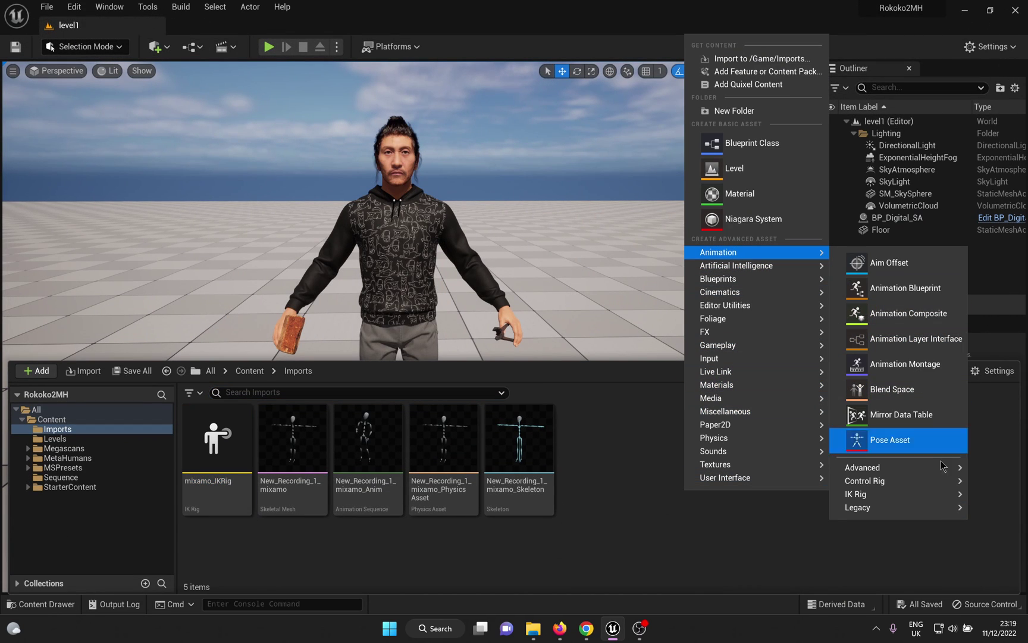
mouse_move(855, 493)
left_click(773, 529)
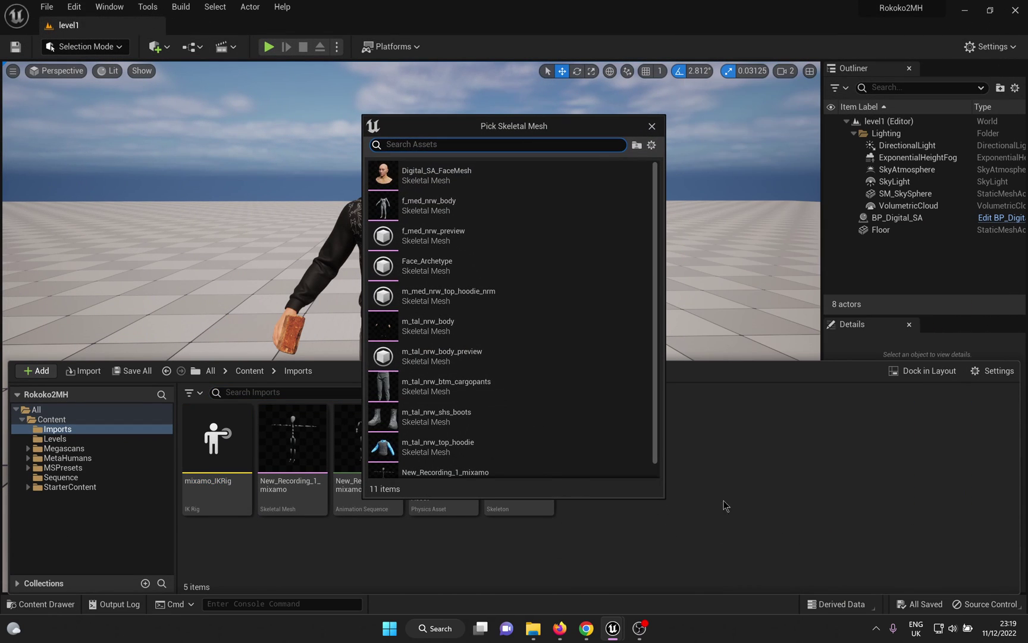
mouse_move(490, 207)
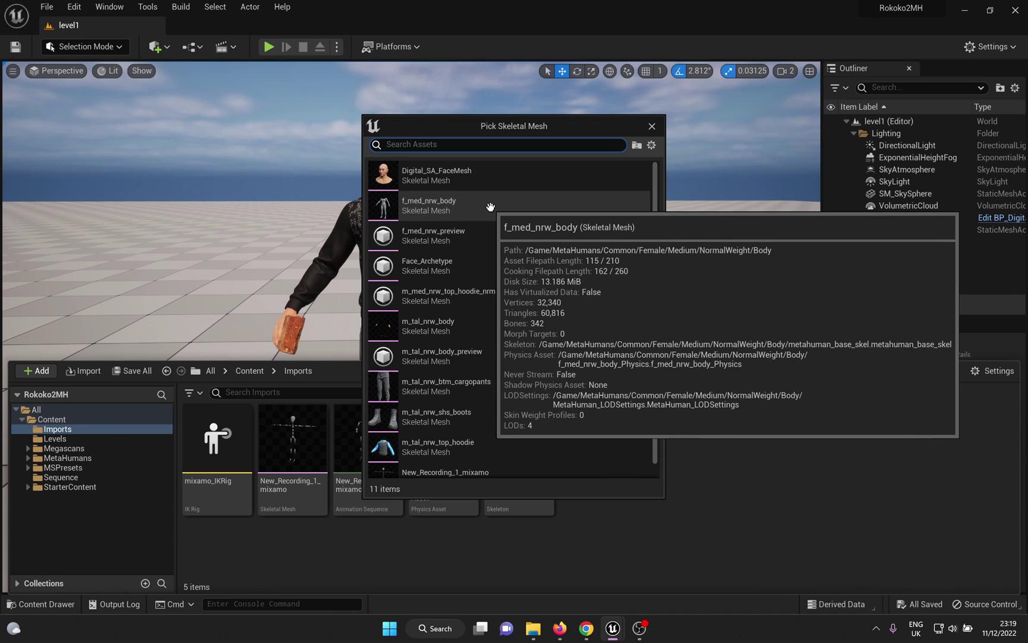
left_click(491, 206)
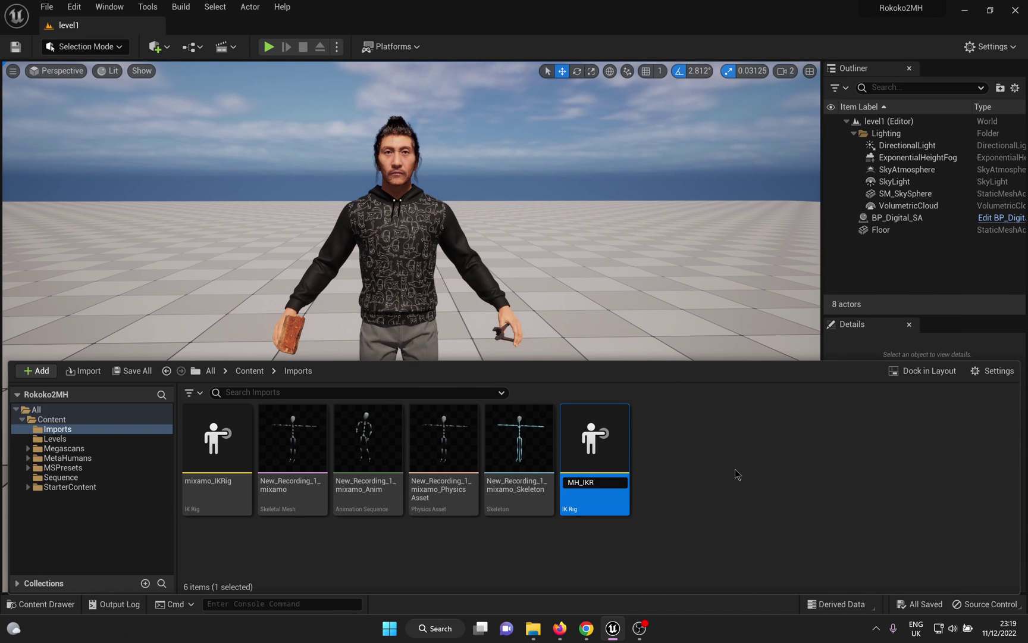
type("MH_IKRig")
key("Return")
double_click(222, 456)
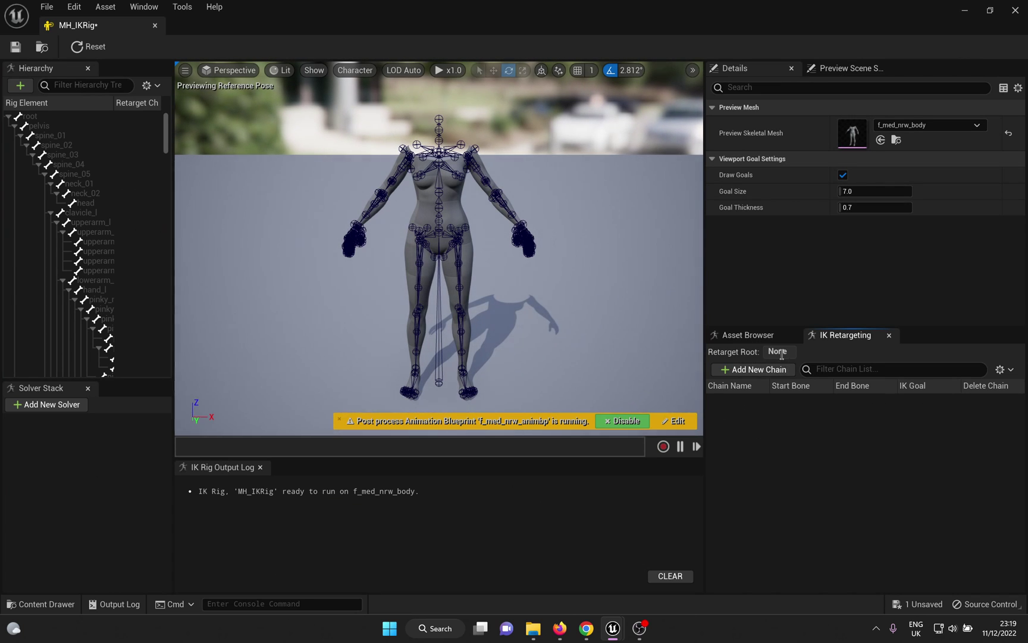
Add retarget chains Leg_L and Leg_R, each with no IK goal
left_click(767, 369)
left_click(551, 313)
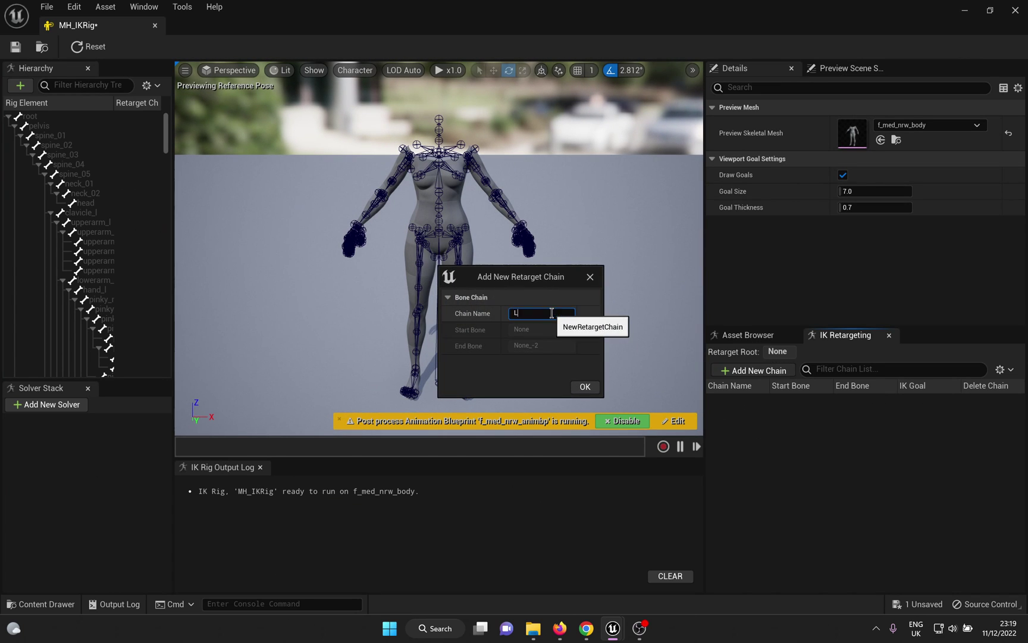
left_click(585, 387)
left_click(581, 335)
left_click(754, 370)
left_click(550, 313)
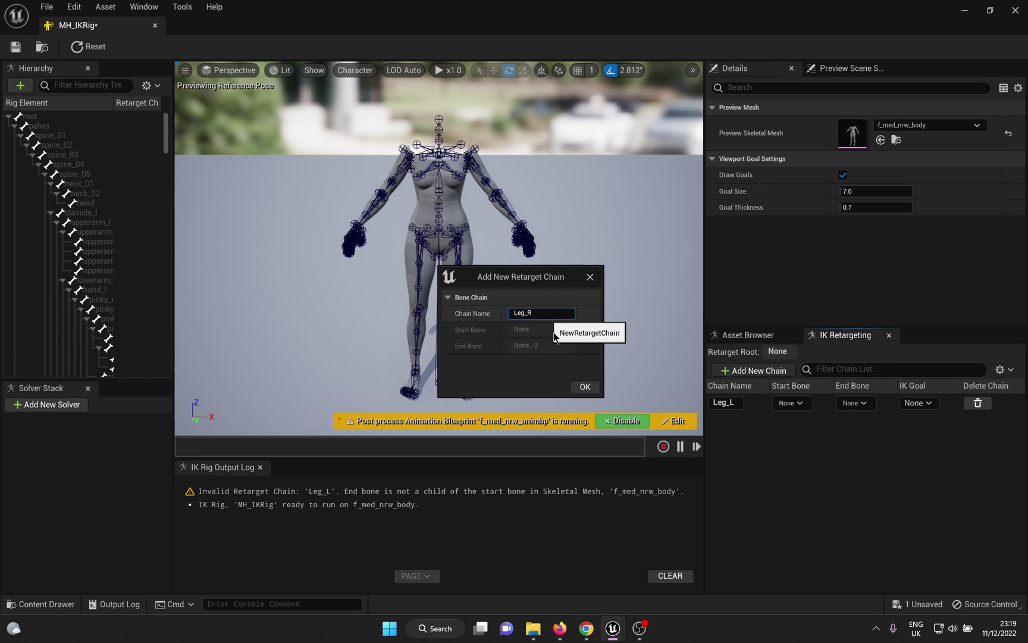
left_click(585, 387)
left_click(579, 335)
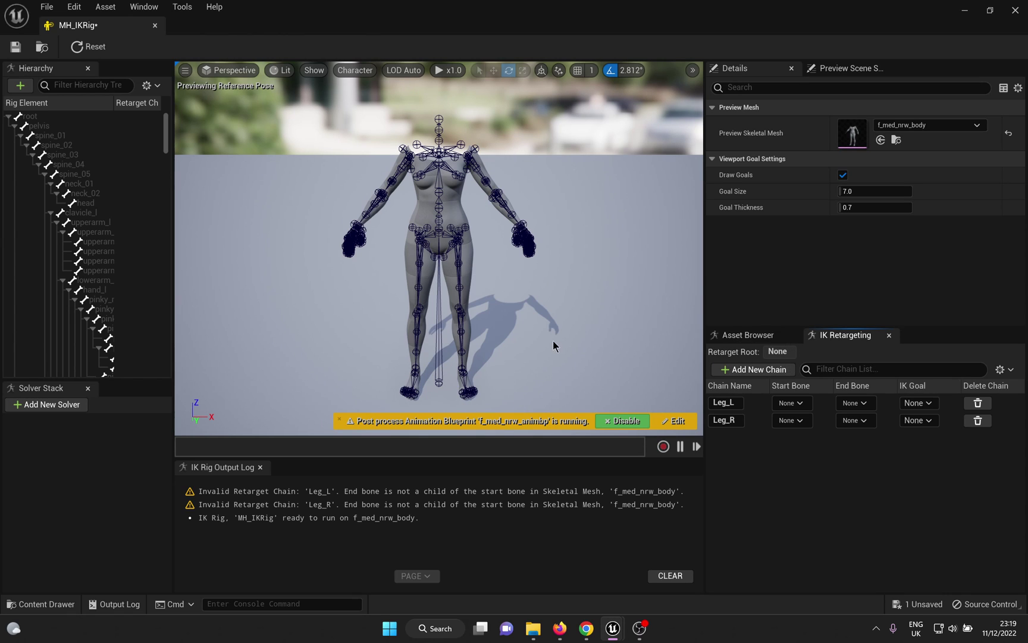
Add retarget chains Hand_L and Hand_R, each with no IK goal
left_click(753, 370)
left_click(548, 313)
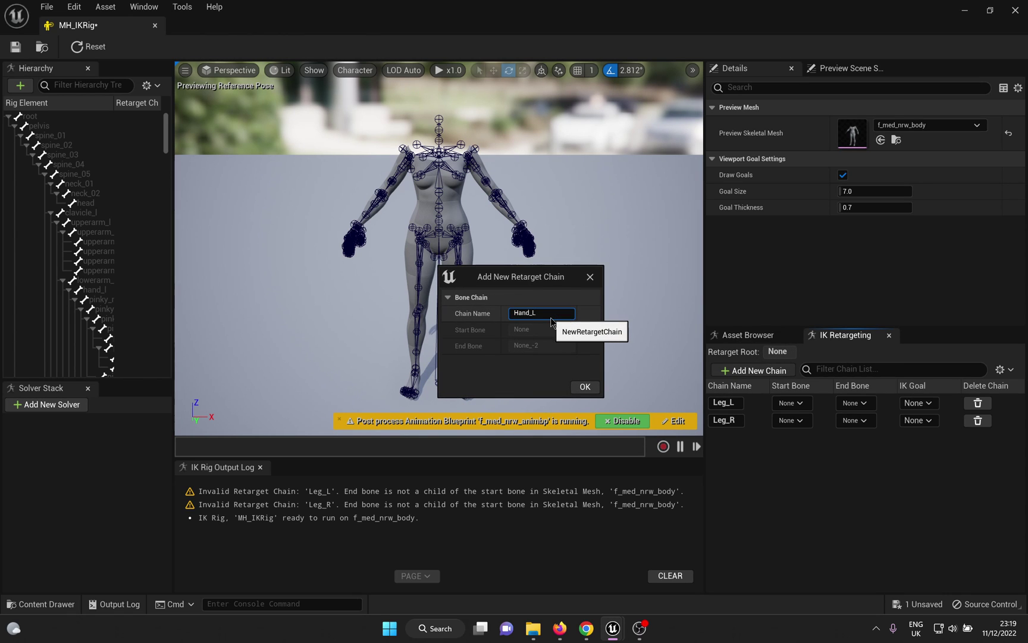
type("Hand_L")
left_click(585, 387)
left_click(581, 337)
left_click(753, 370)
left_click(519, 313)
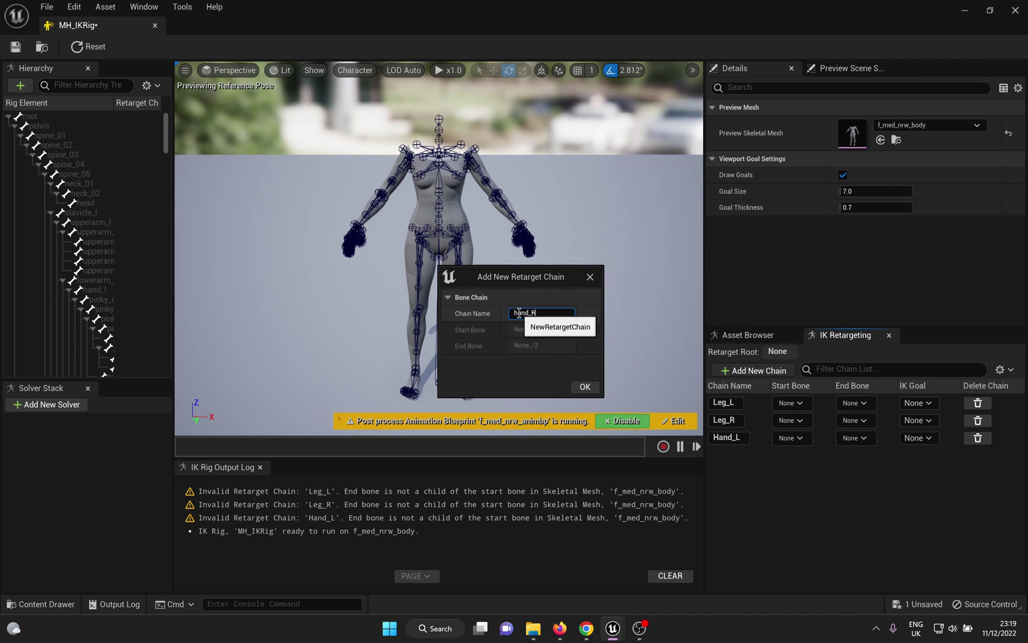
type("hand_R")
double_click(543, 313)
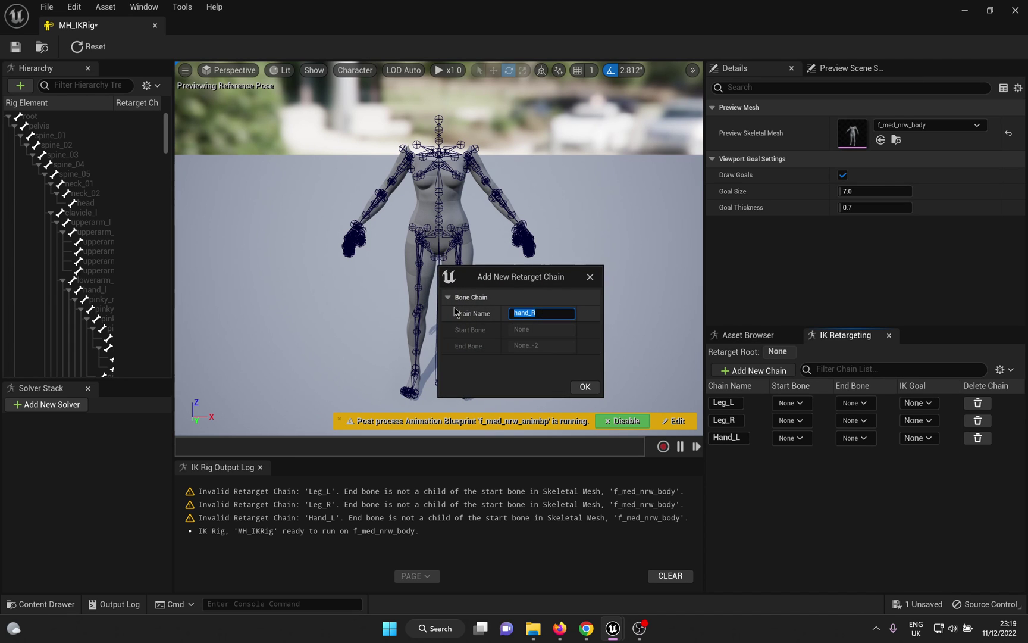
left_click(580, 388)
left_click(581, 337)
Add retarget chains Head and Spine, each with no IK goal
left_click(755, 370)
left_click(520, 314)
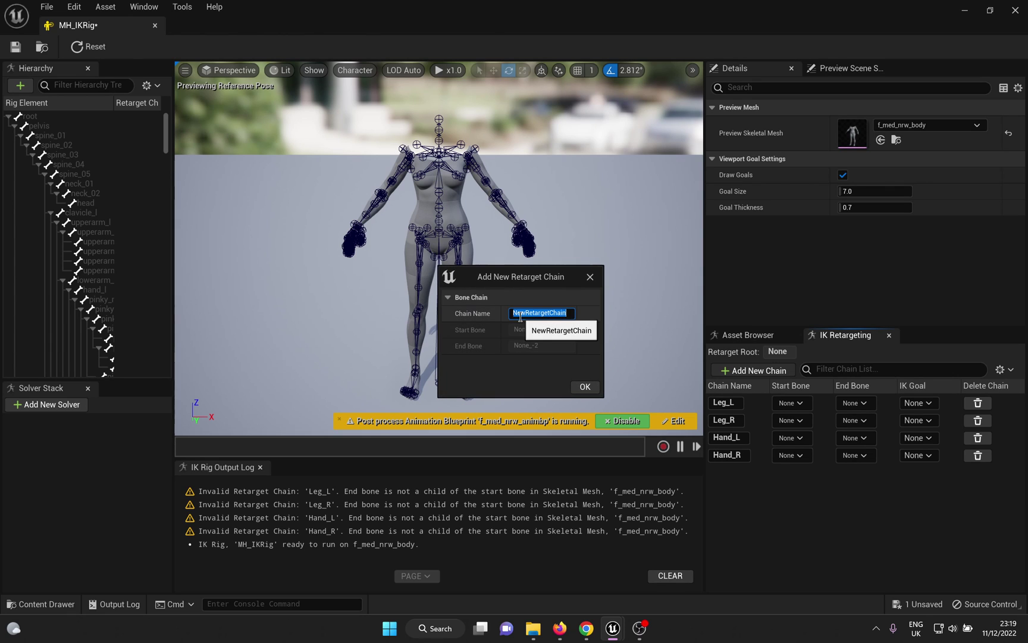
left_click(580, 388)
left_click(580, 337)
left_click(755, 370)
left_click(545, 313)
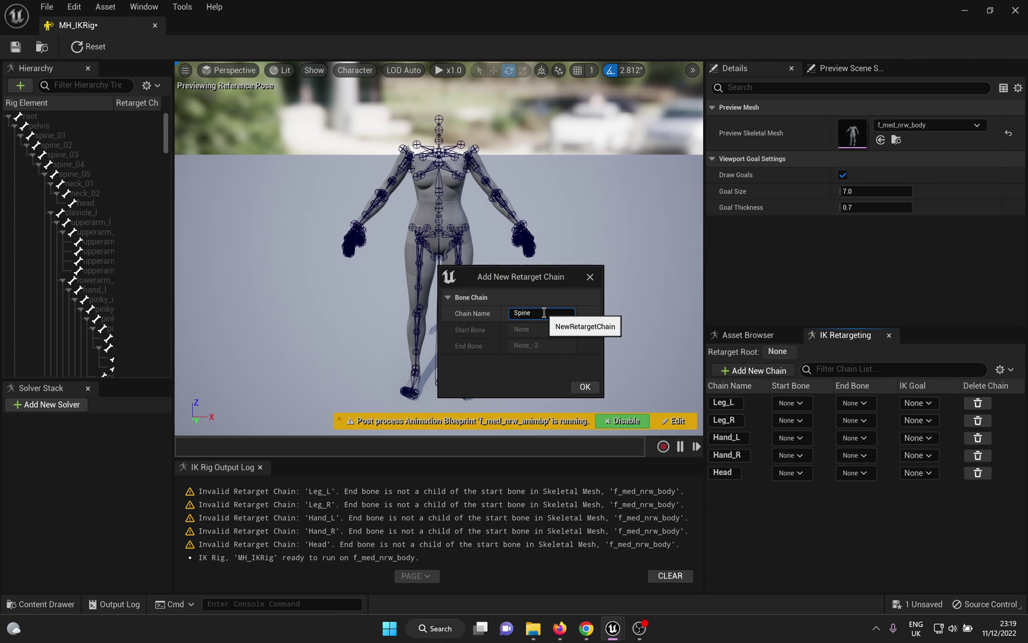
left_click(585, 387)
left_click(581, 337)
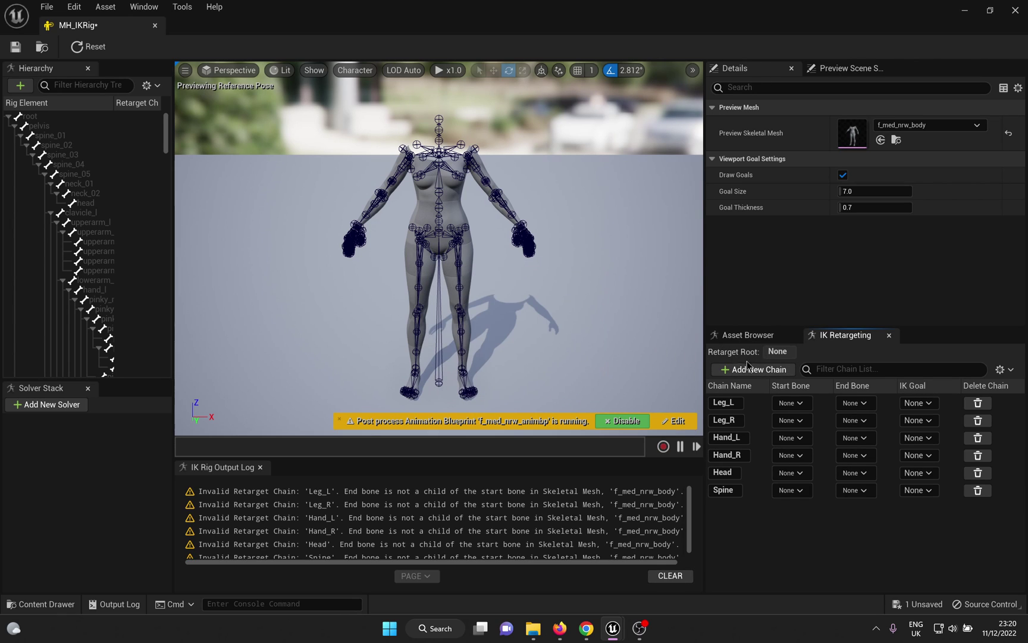
Make the pelvis bone the retarget root
left_click(129, 126)
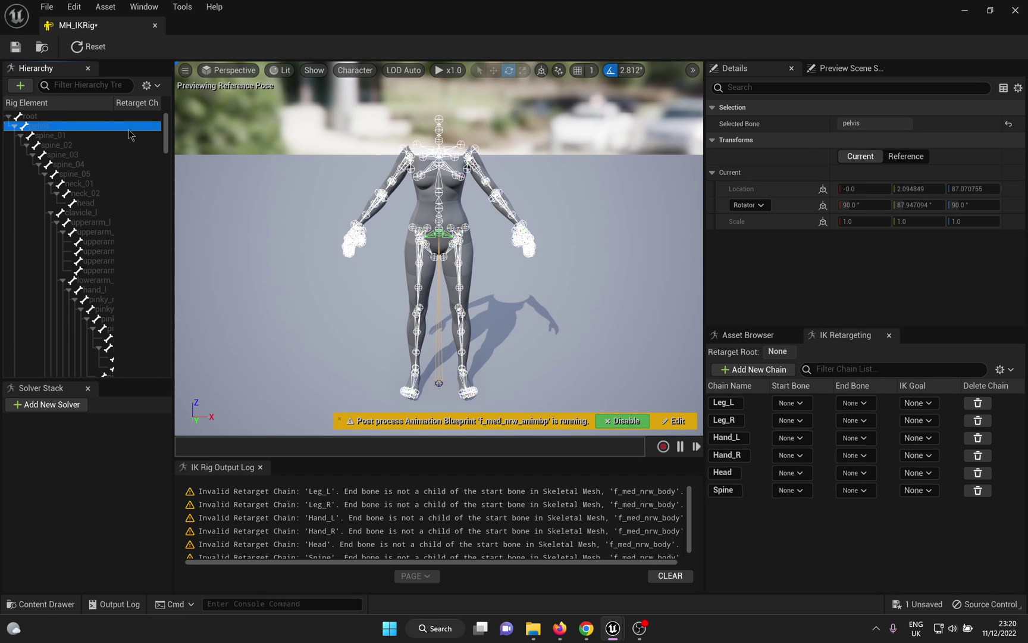
right_click(26, 128)
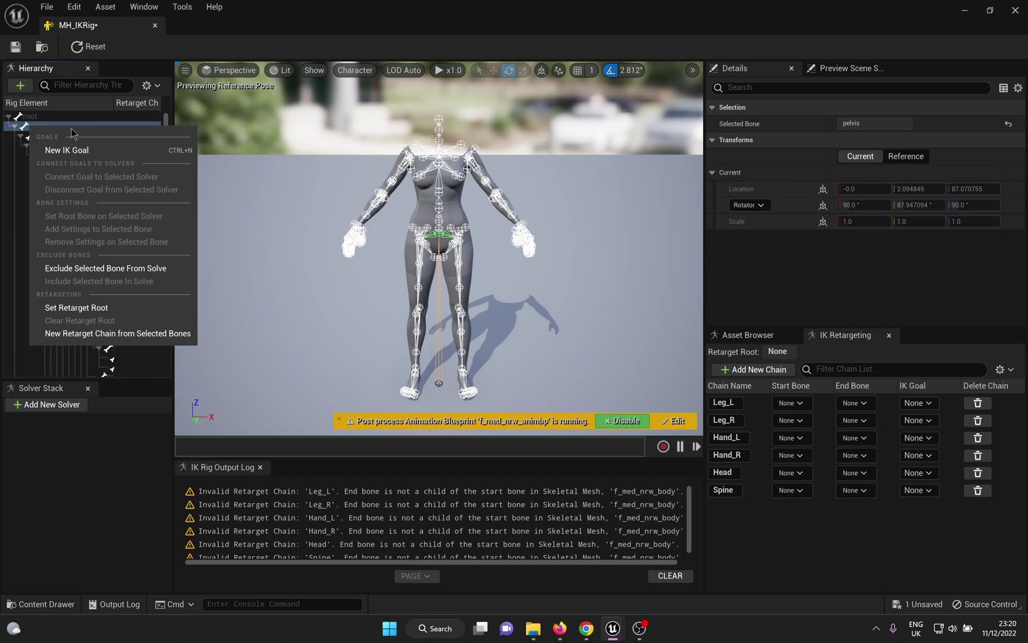
left_click(89, 307)
Set the Leg_L chain to run from thigh_l to ball_l
left_click(792, 403)
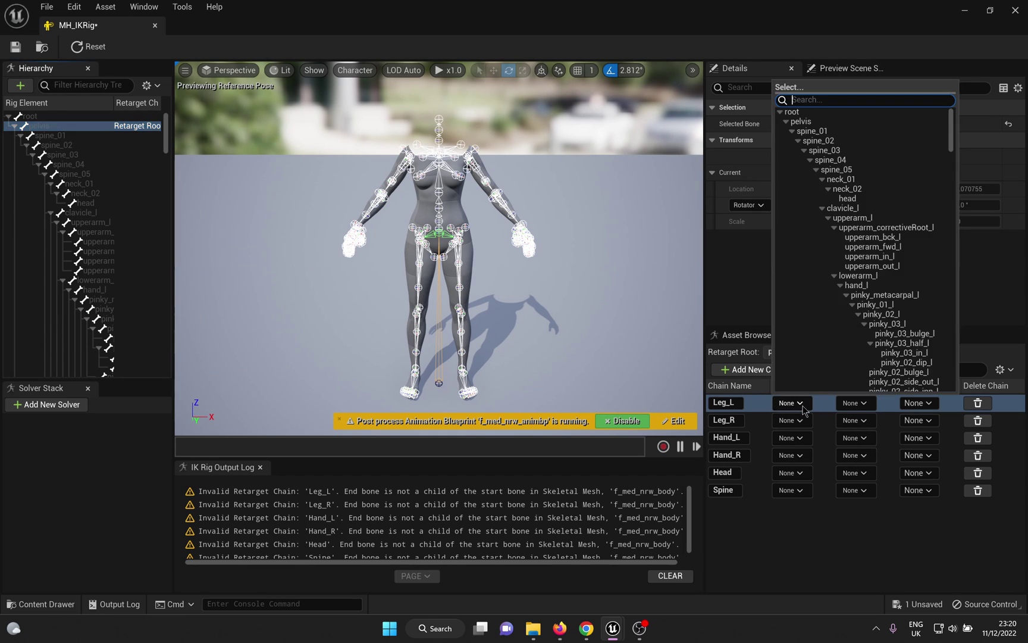
left_click(797, 141)
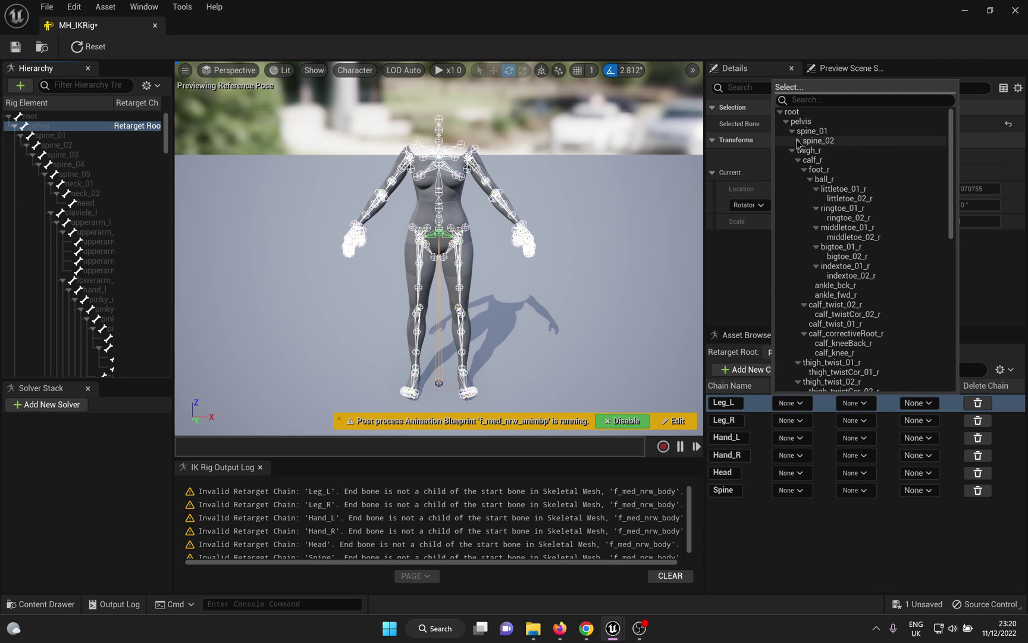
left_click(792, 150)
left_click(821, 159)
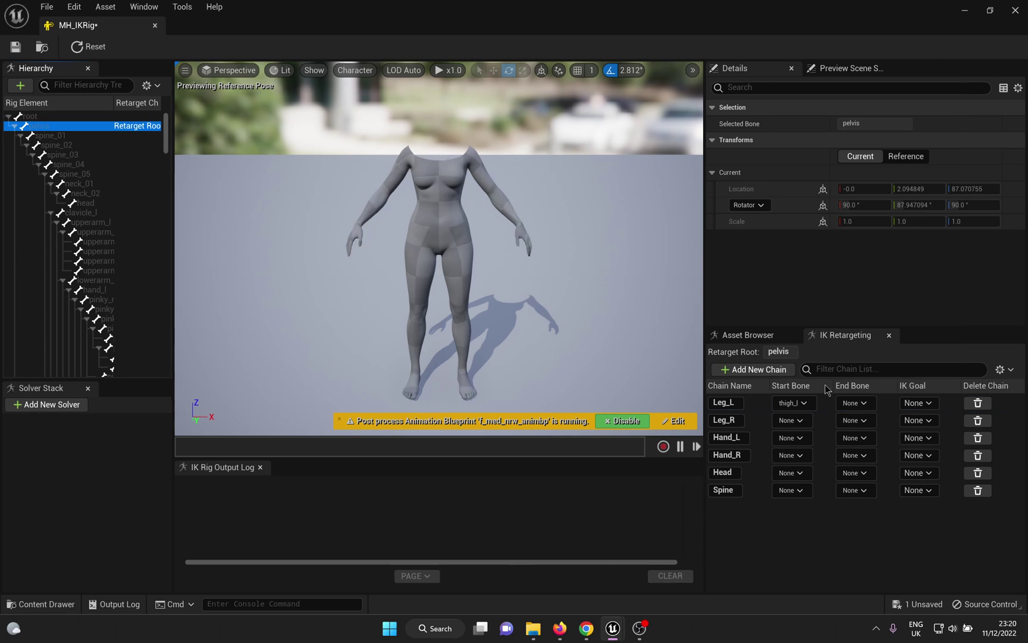
left_click(855, 403)
left_click(861, 141)
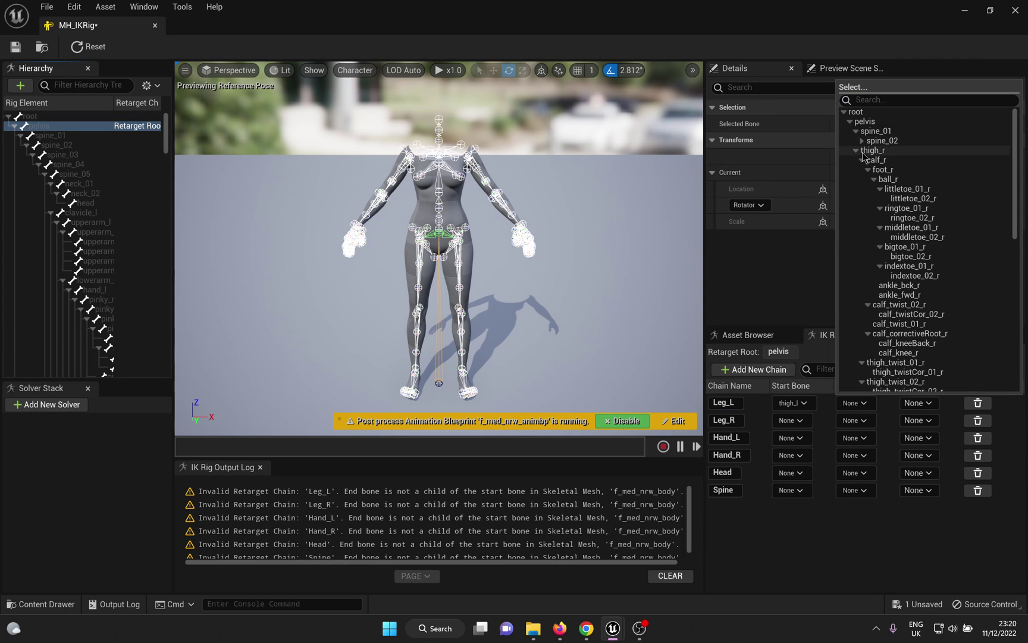
left_click(856, 151)
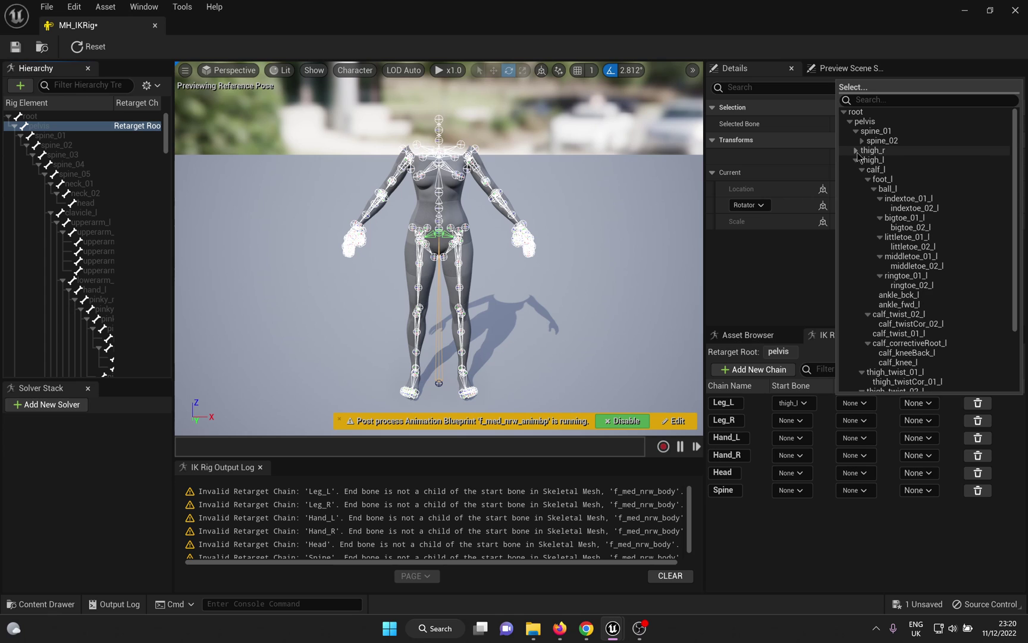
left_click(888, 188)
Set the Leg_R chain to run from thigh_r to ball_r
left_click(791, 420)
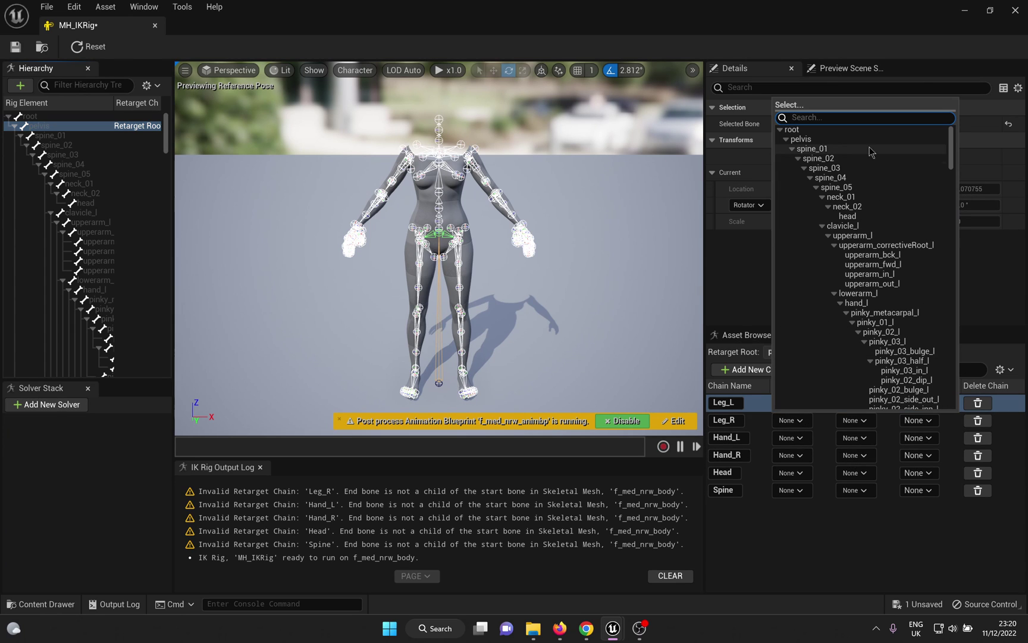
left_click(792, 148)
left_click(819, 158)
left_click(856, 420)
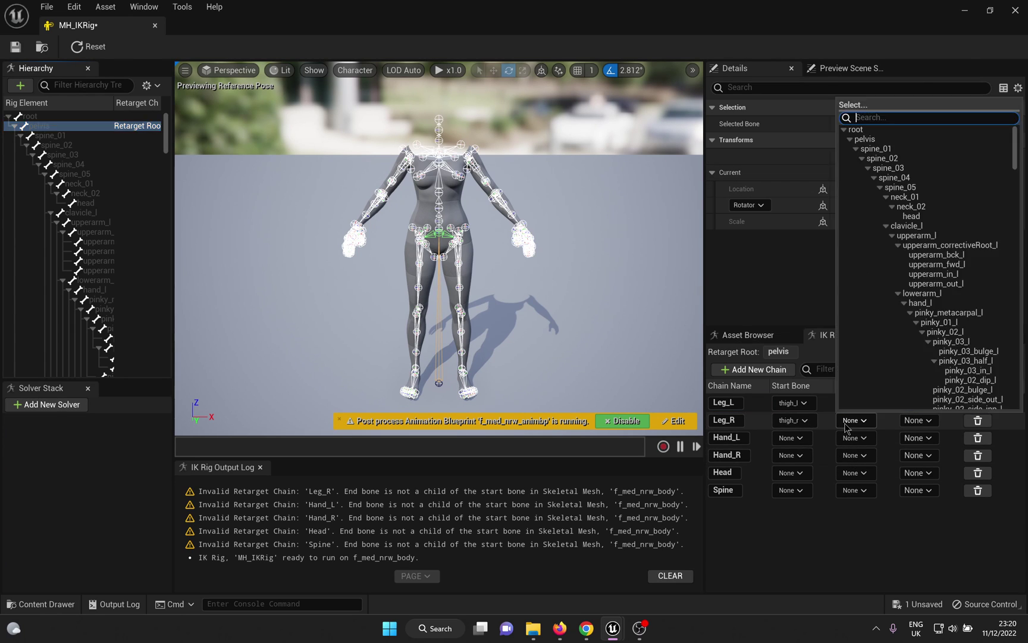
left_click(856, 148)
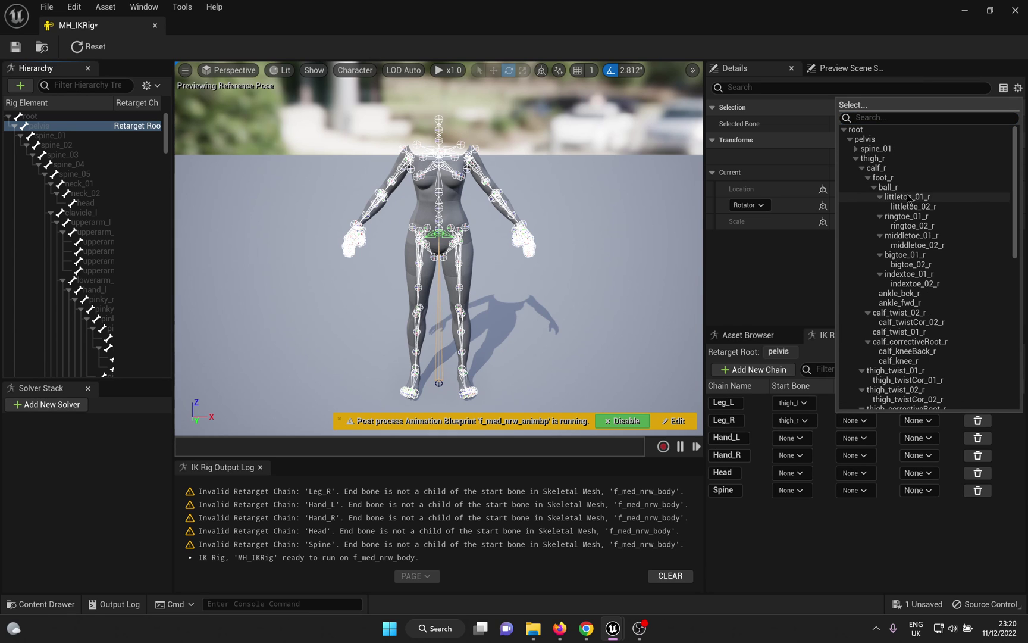
left_click(887, 187)
Set Hand_L to clavicle_l–hand_l and Hand_R to clavicle_r–hand_r
left_click(790, 438)
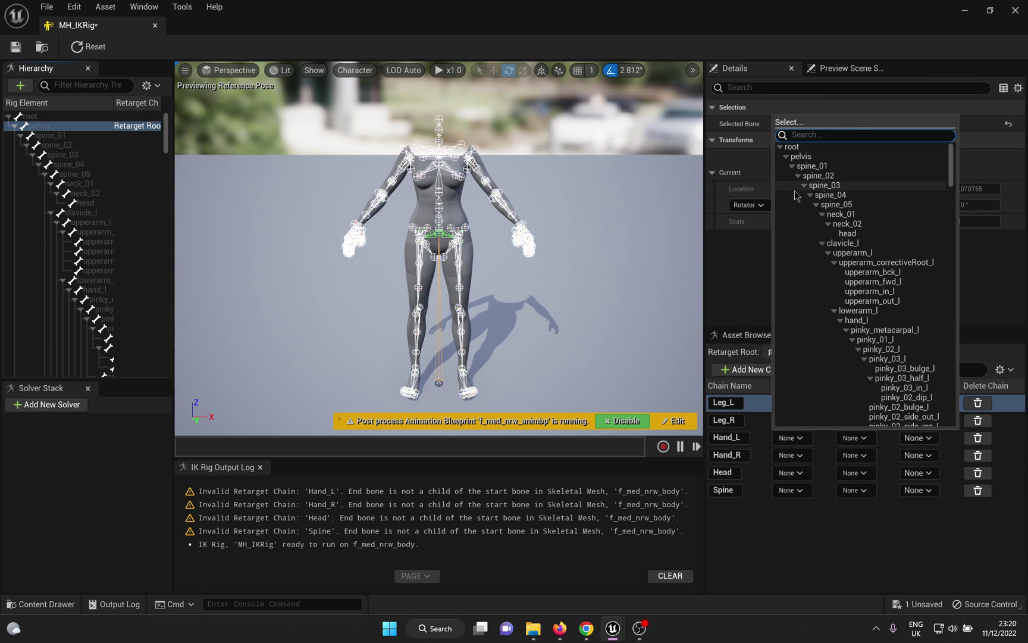
left_click(843, 243)
left_click(853, 441)
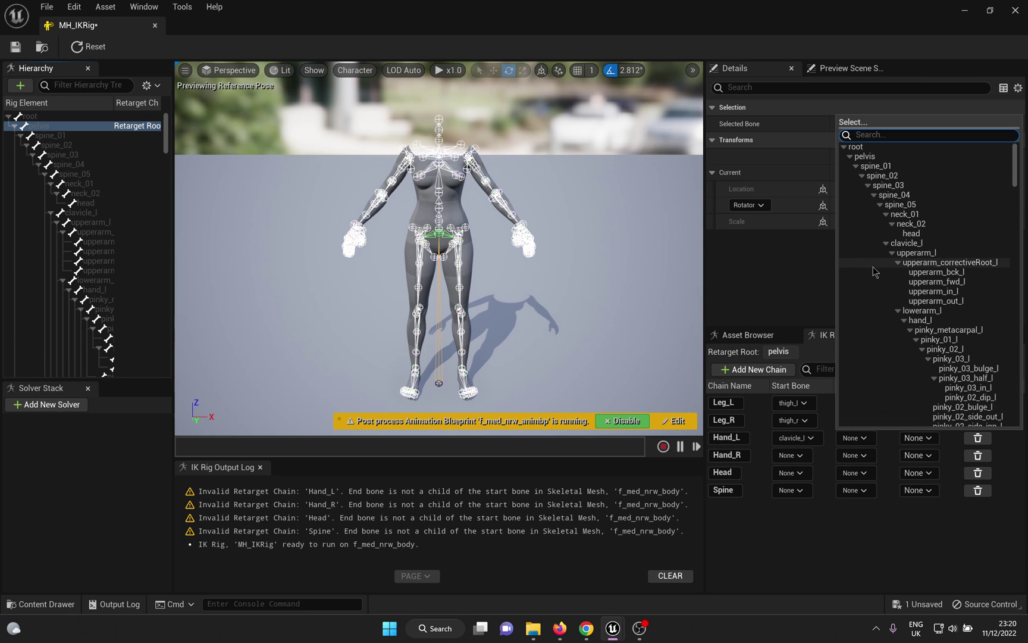
left_click(875, 331)
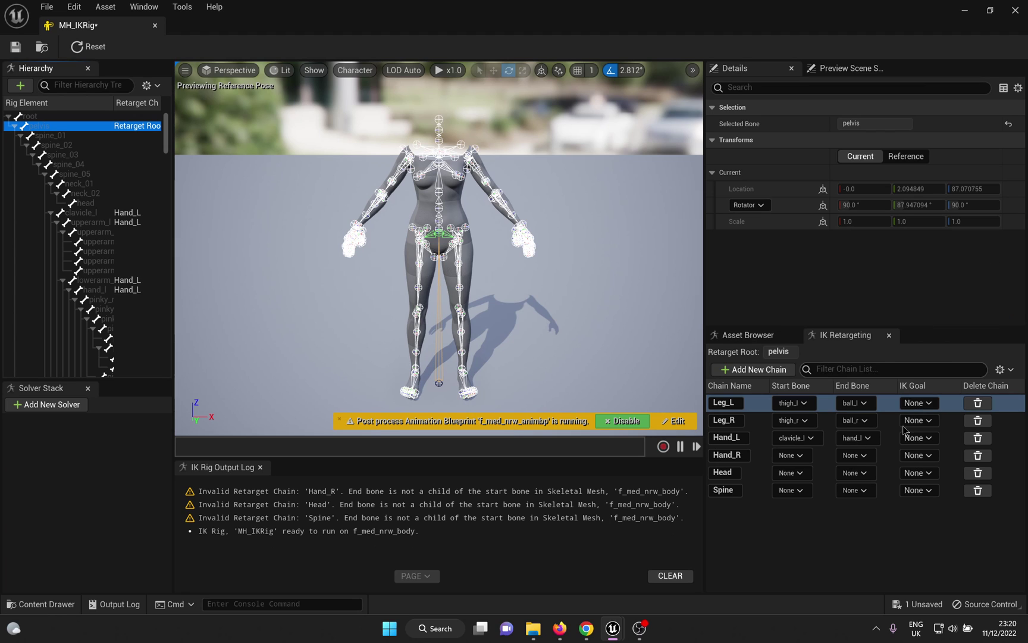
left_click(792, 455)
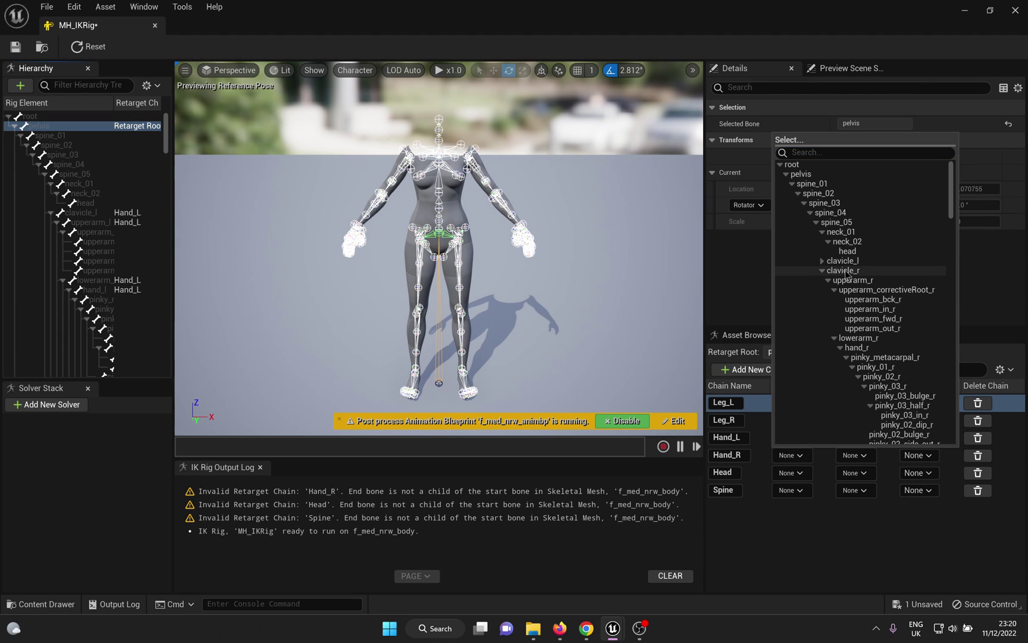
left_click(843, 262)
left_click(856, 455)
left_click(886, 260)
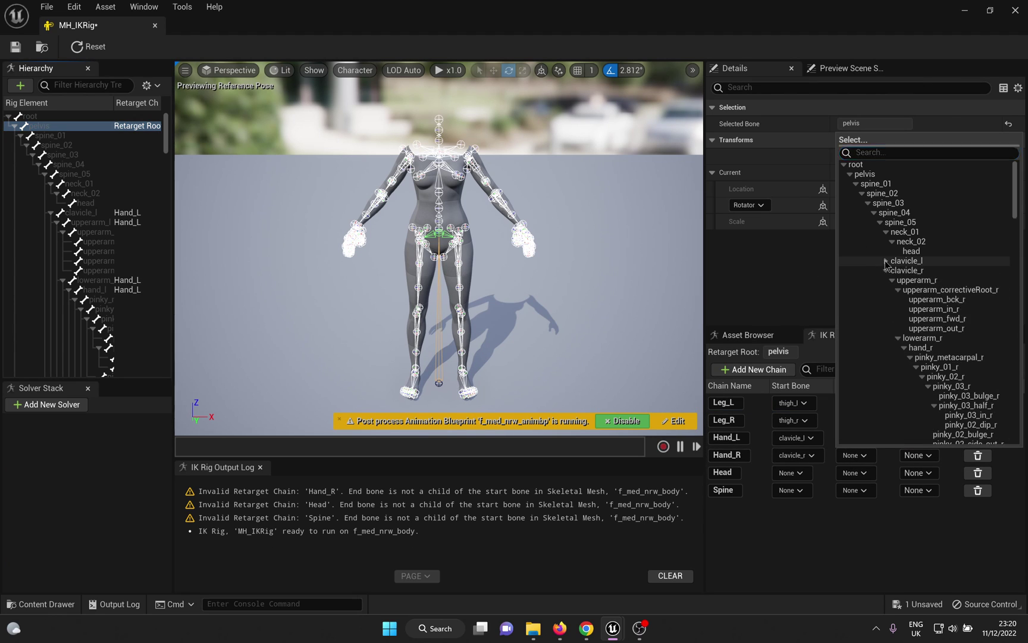
left_click(926, 348)
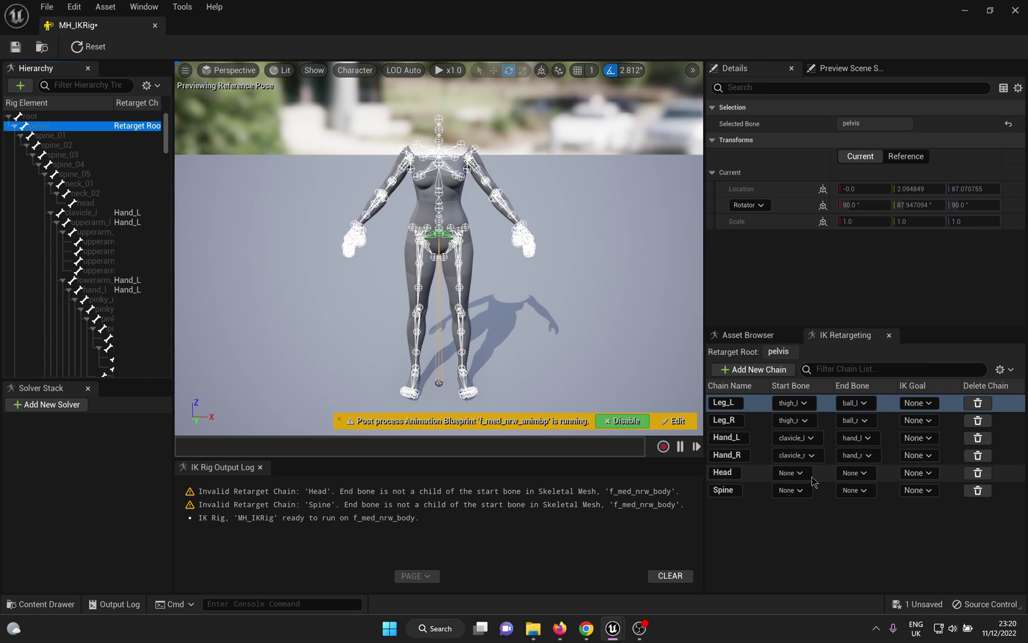
Set Head to neck_01–head and Spine to spine_01–spine_05, then save MH_IKRig
left_click(801, 475)
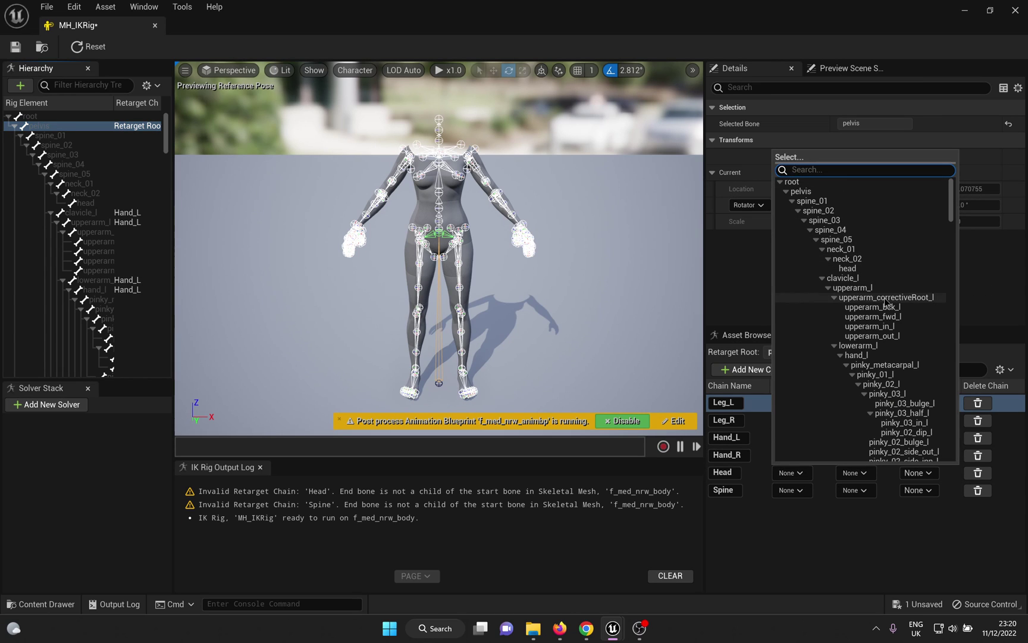
left_click(841, 249)
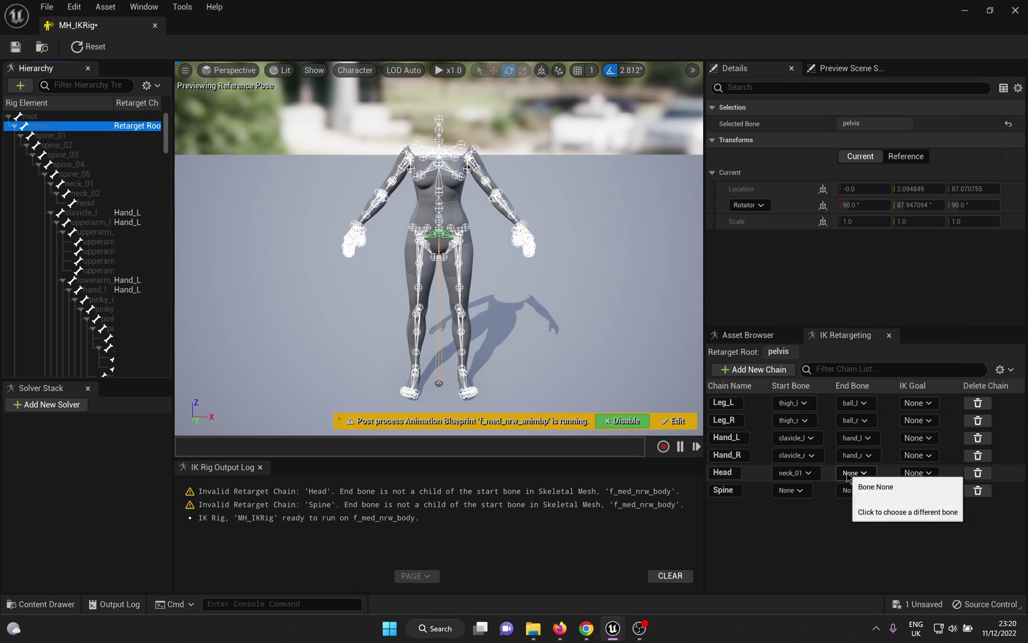
left_click(855, 473)
left_click(911, 268)
left_click(794, 403)
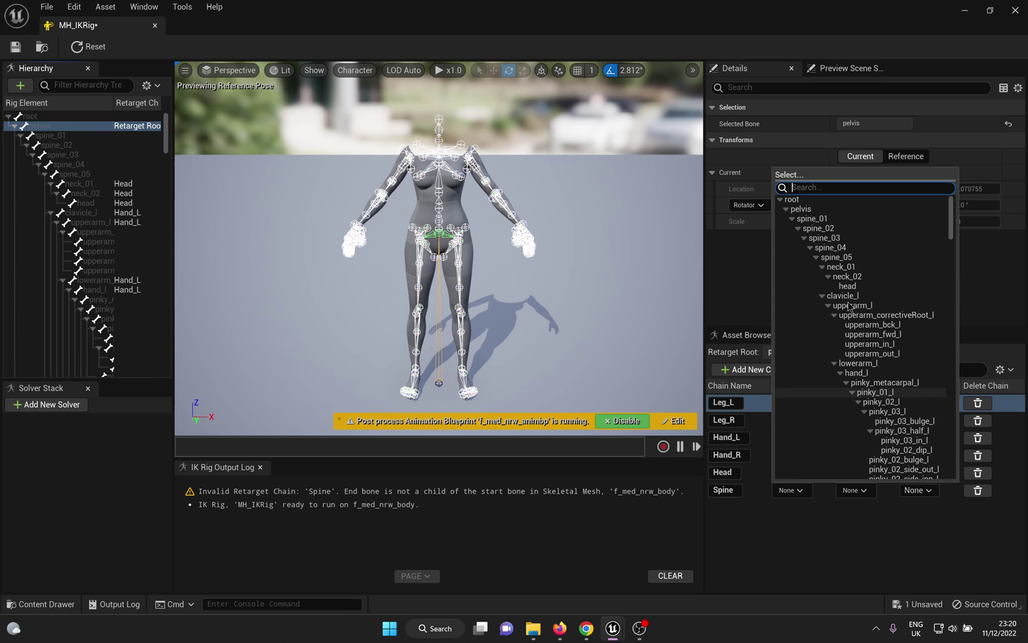
left_click(812, 219)
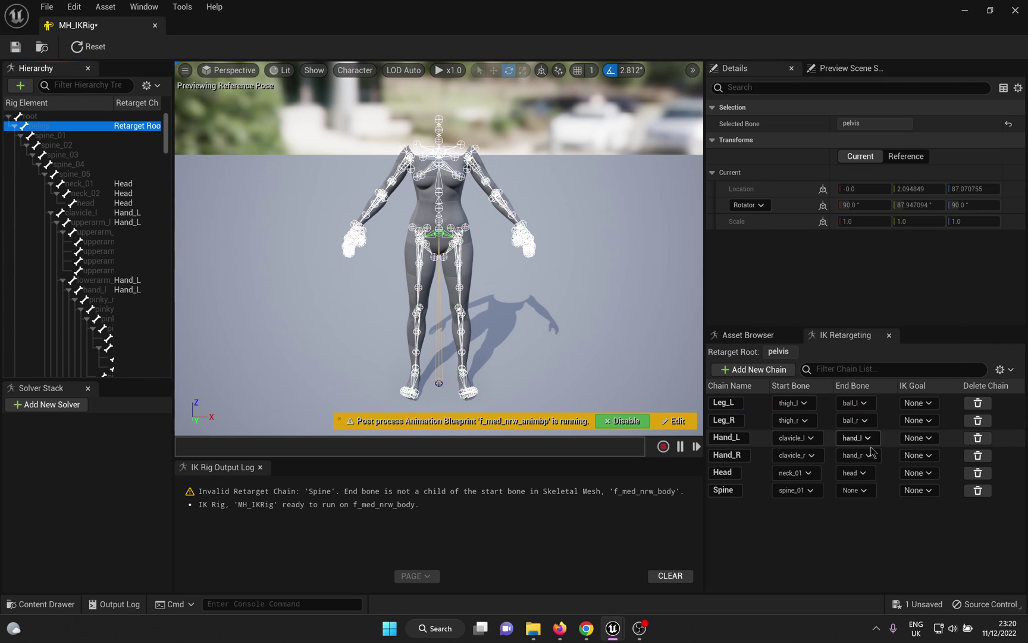
left_click(855, 490)
left_click(900, 257)
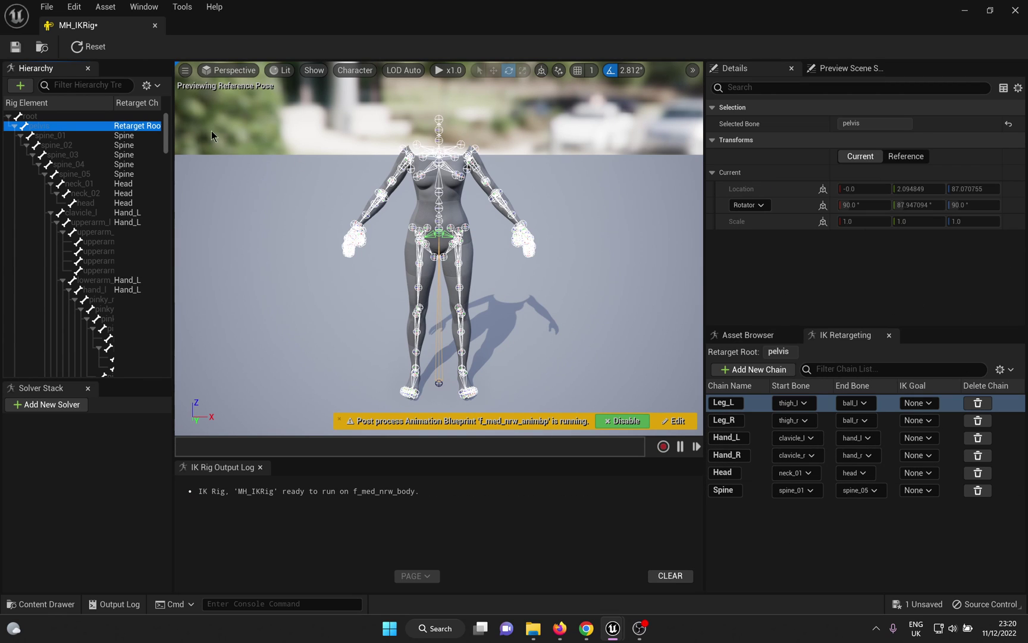
left_click(16, 47)
Close the MH_IKRig editor and create IK Retargeter Custom_RTGR with mixamo_IKRig as its source
left_click(154, 25)
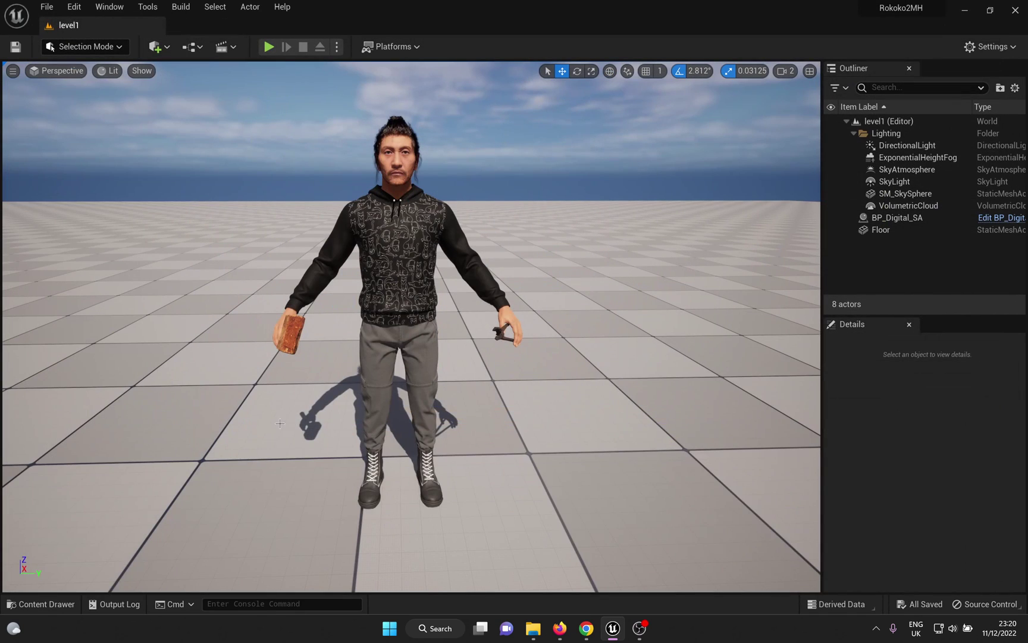
key("ctrl+space")
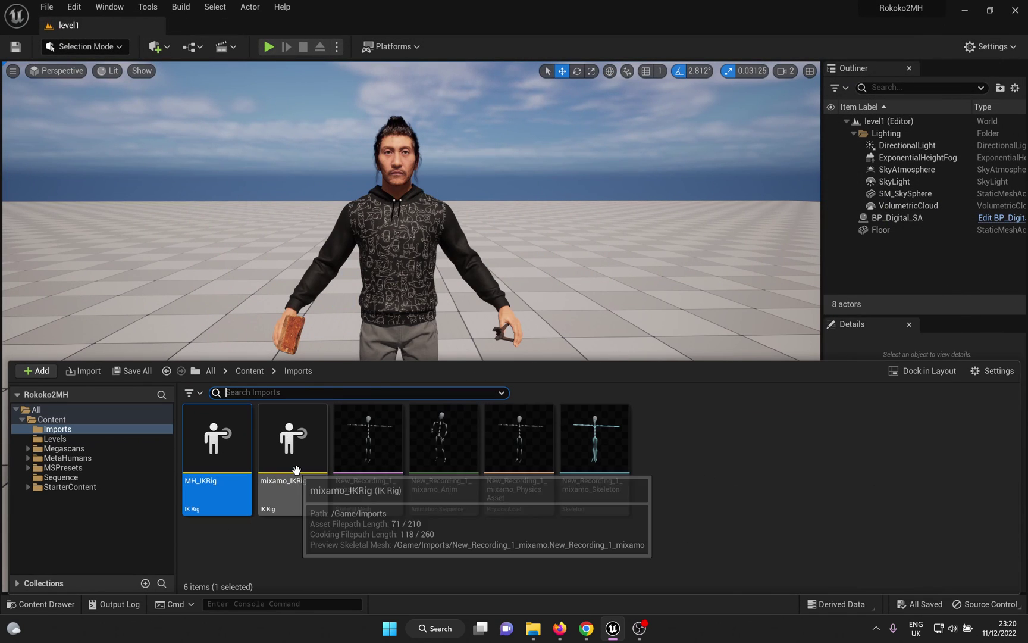
left_click(707, 525)
right_click(692, 476)
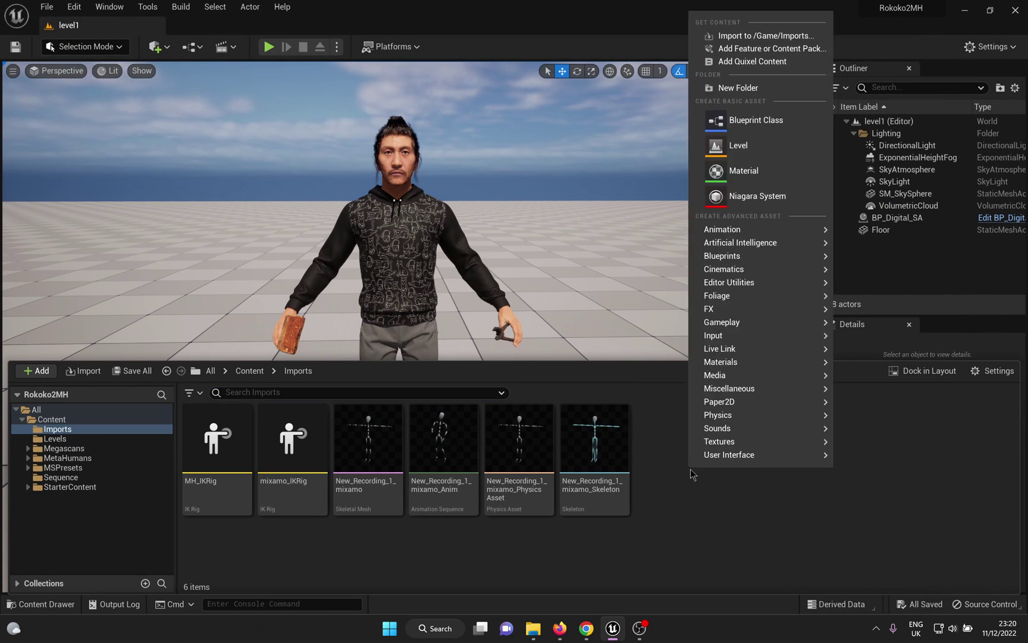
mouse_move(768, 230)
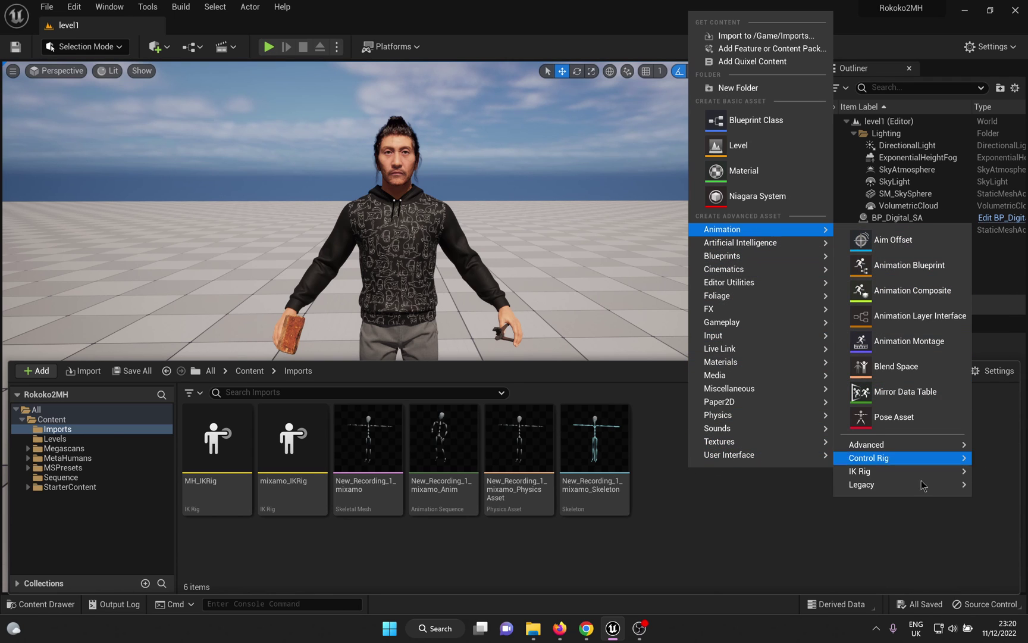
mouse_move(860, 471)
left_click(766, 485)
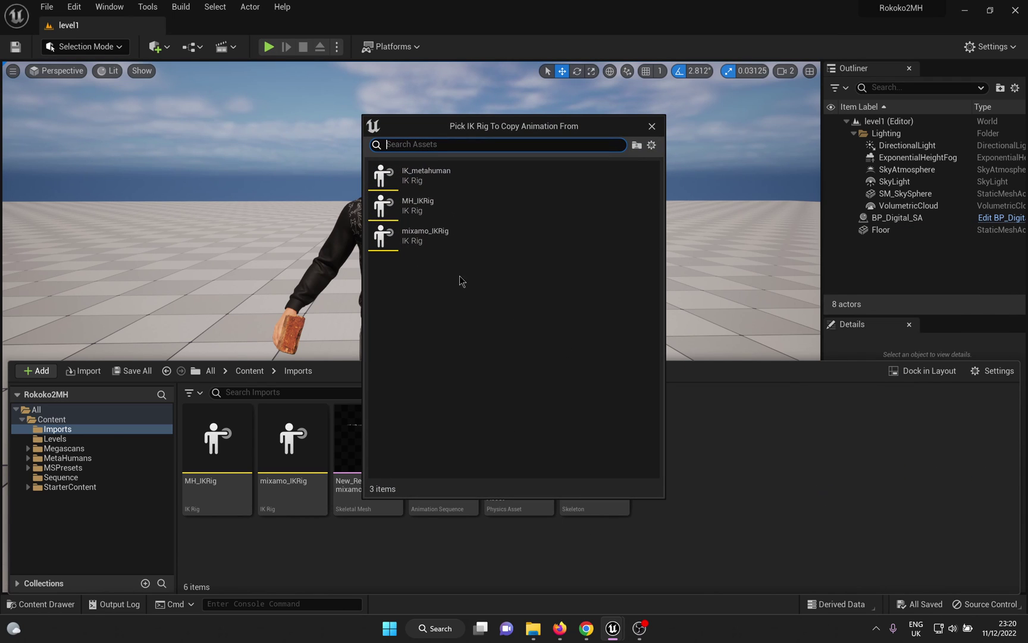
left_click(464, 236)
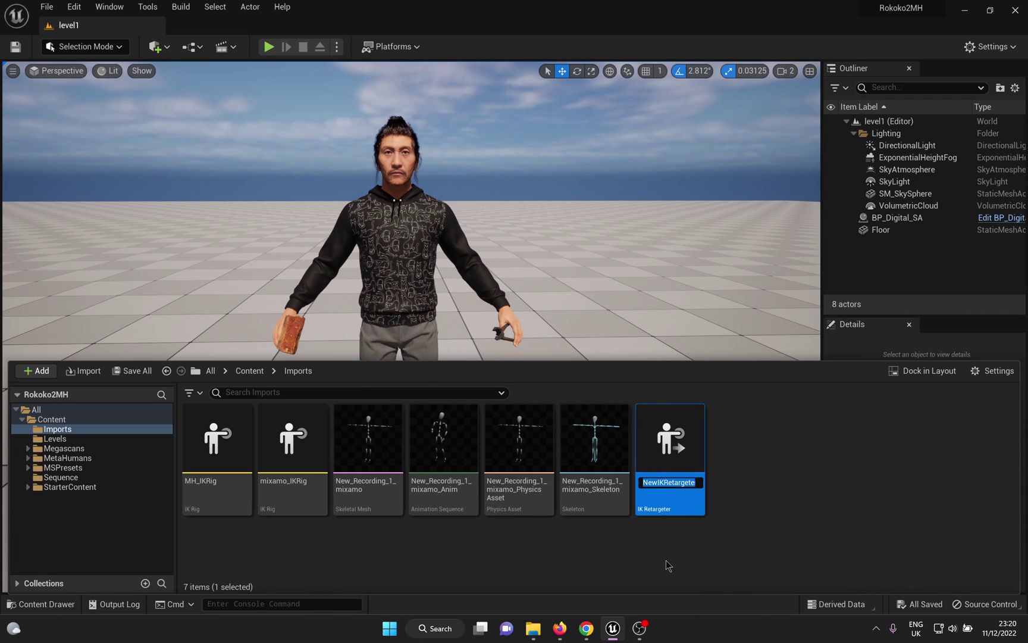
type("Custom_")
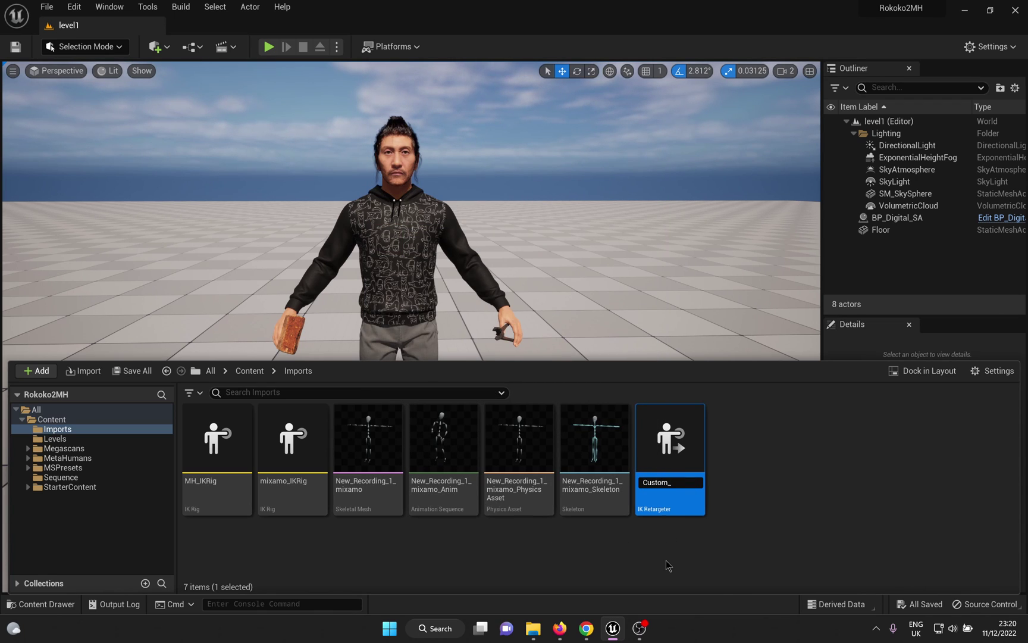
type("RTGR")
key("Return")
Open Custom_RTGR, frame the character in the preview, and choose MH_IKRig as Target IKRig Asset
double_click(218, 452)
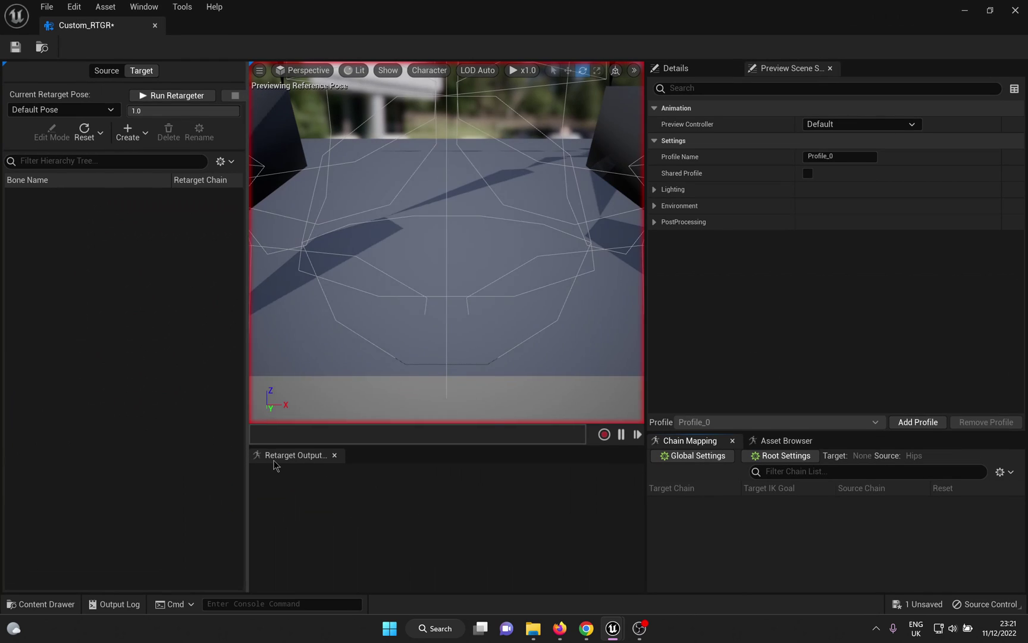
left_click_drag(500, 216, 501, 279)
left_click_drag(441, 251, 441, 306)
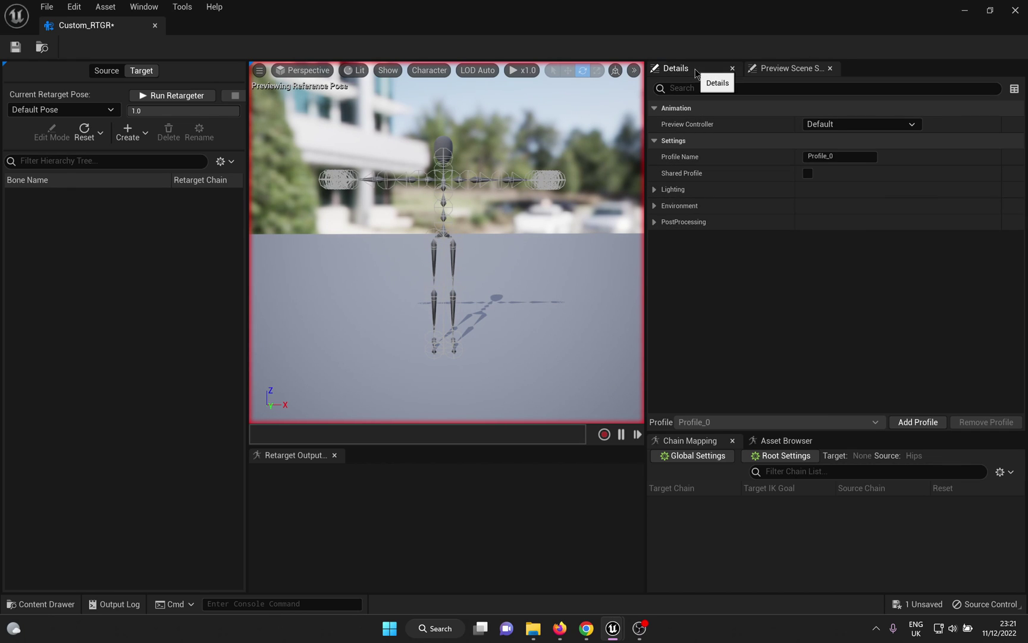
left_click(675, 68)
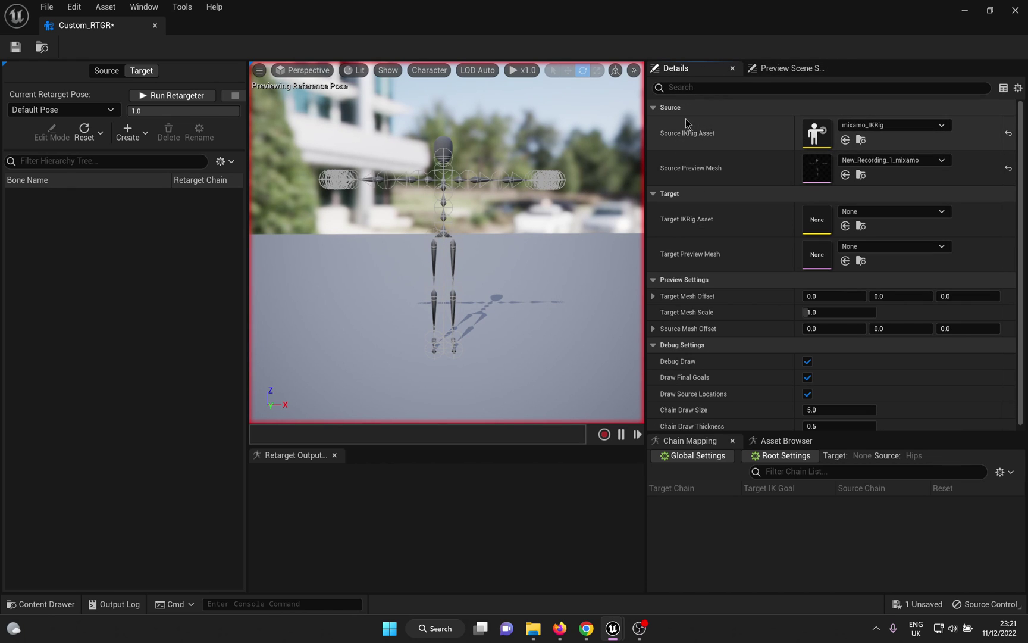
left_click(899, 212)
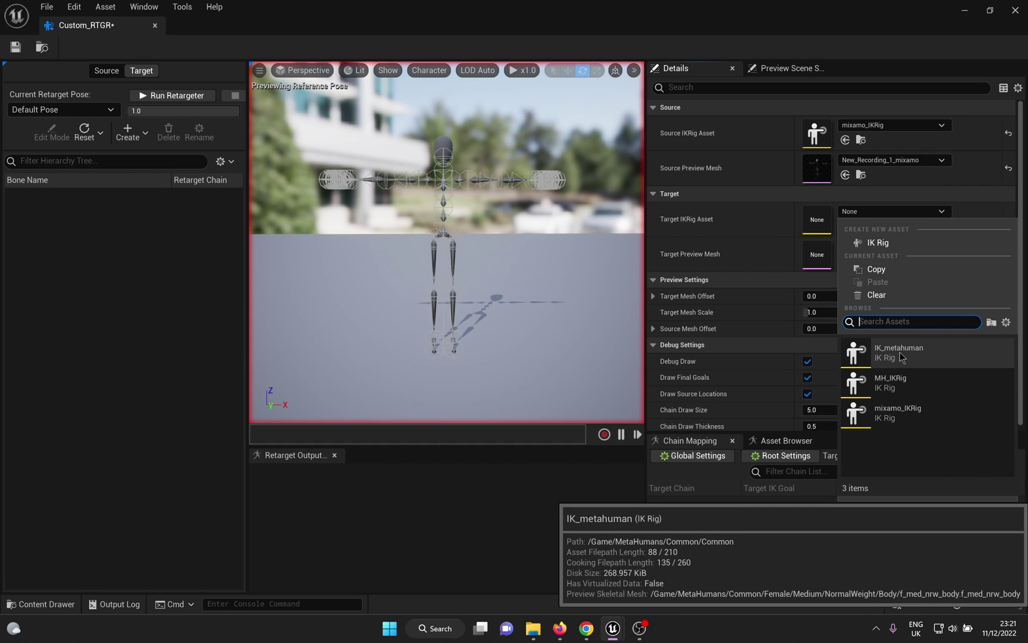
left_click(891, 382)
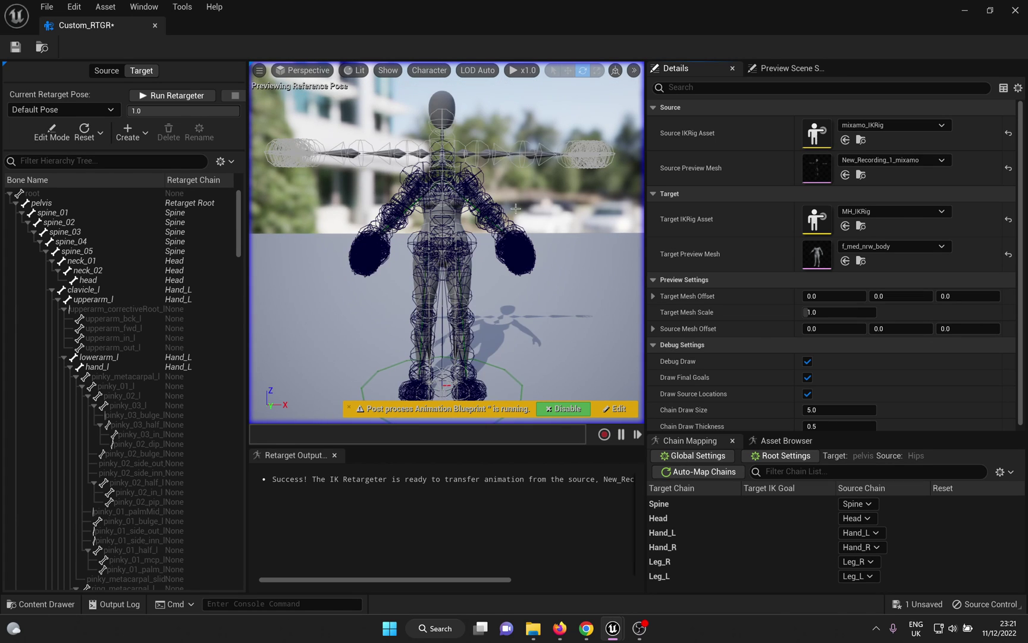
Set Target Mesh Scale to 1.15984 and reduce the Bone Draw Size so bones draw thinner
left_click_drag(830, 312, 857, 312)
left_click(489, 264)
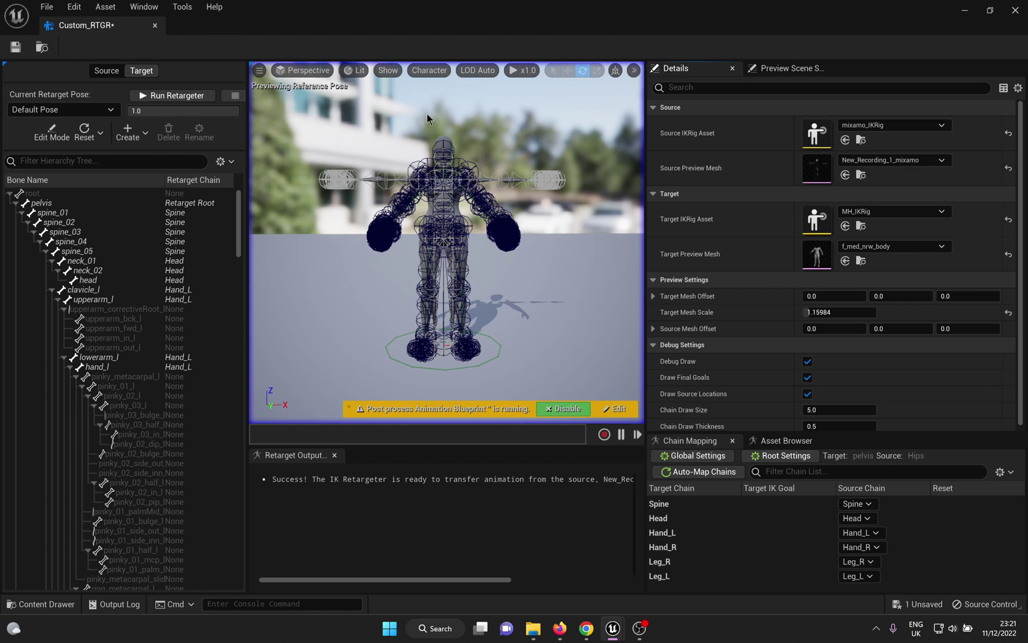
left_click(429, 71)
mouse_move(459, 131)
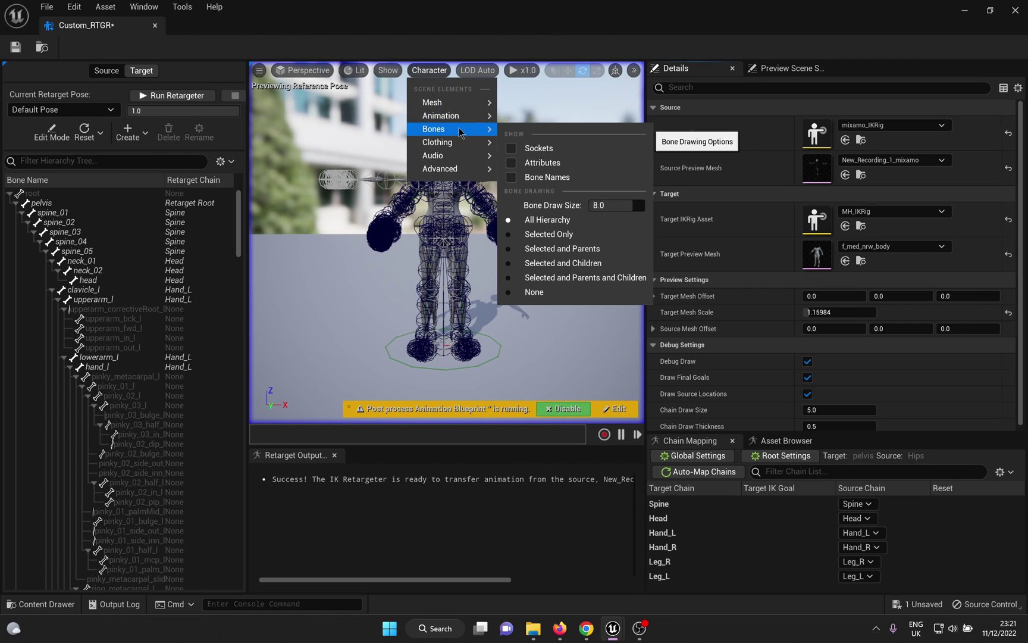
left_click_drag(604, 205, 572, 205)
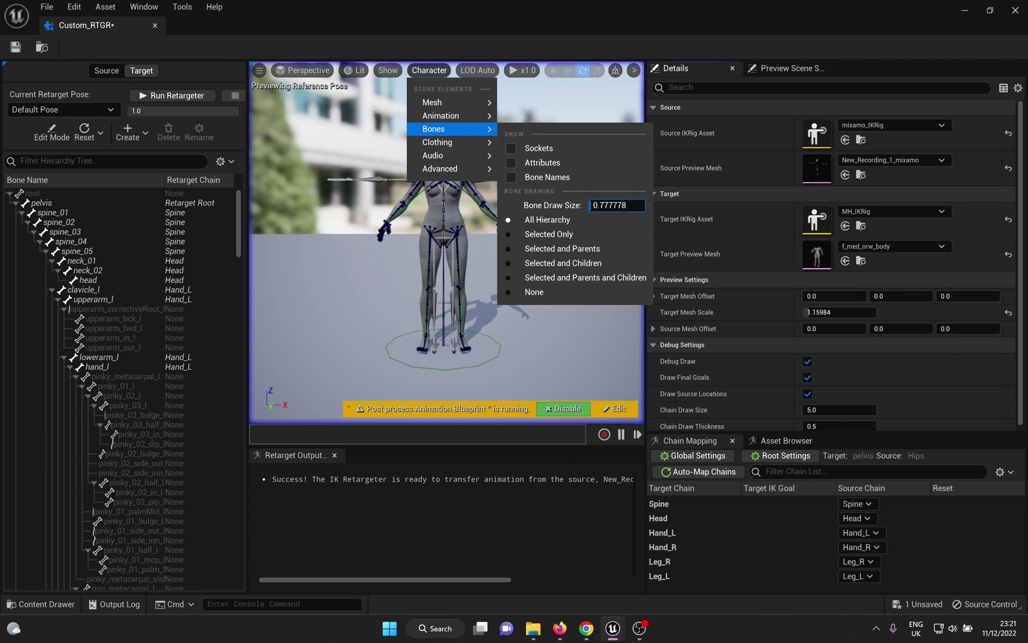
left_click(494, 240)
Reframe the viewport camera closer to the MetaHuman character
scroll(494, 239, "up", 5)
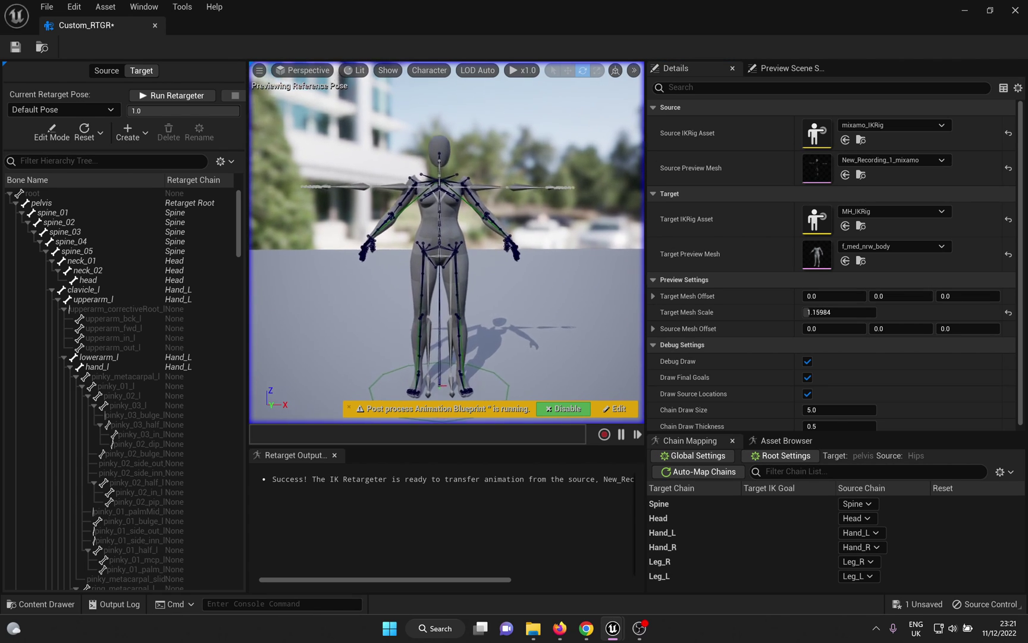
right_click_drag(446, 238, 446, 238)
left_click(635, 71)
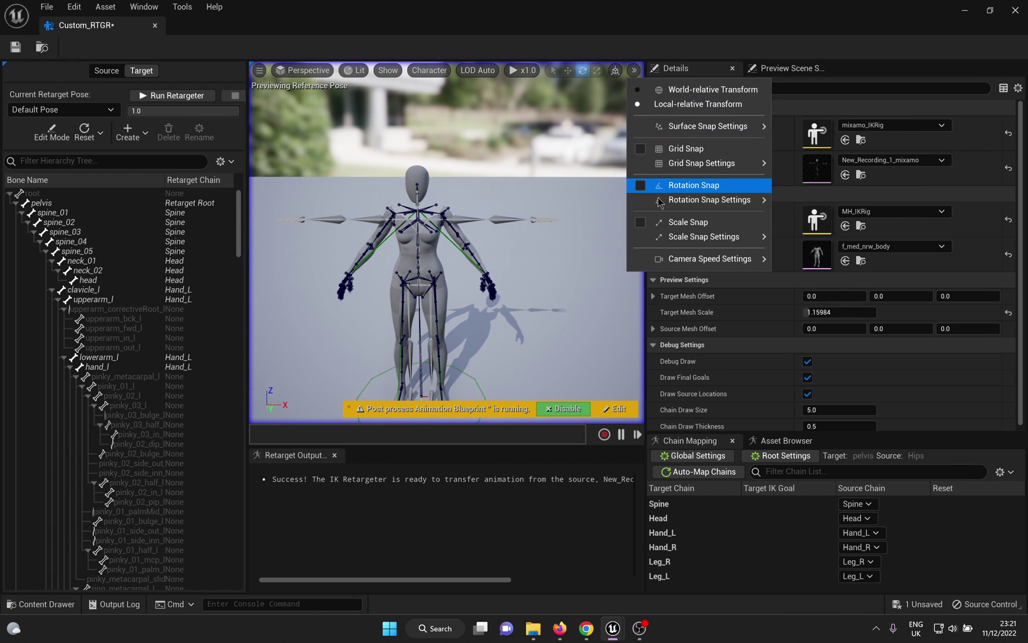
mouse_move(694, 259)
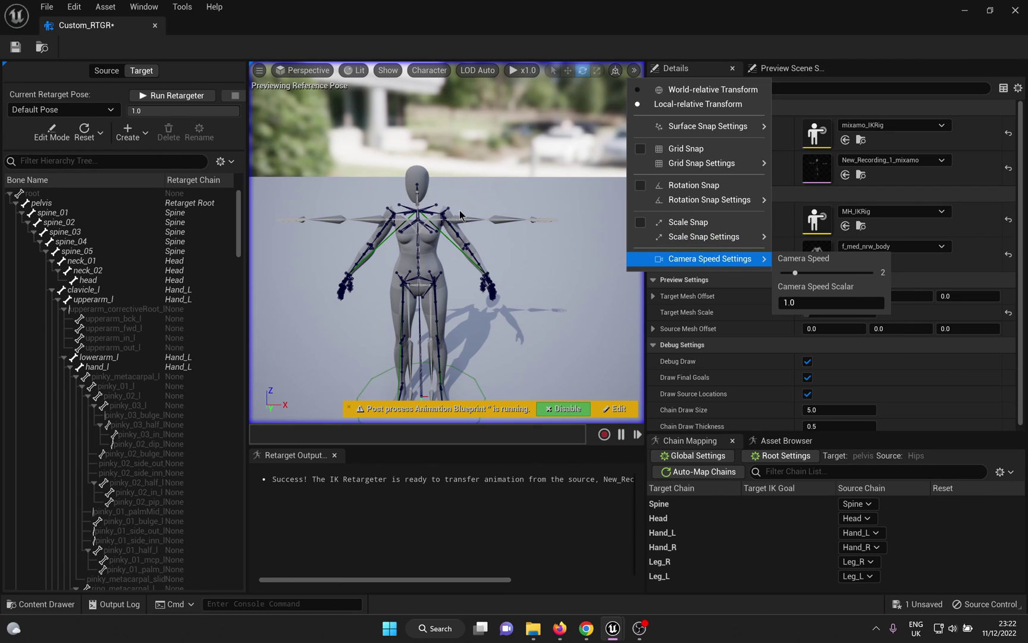
mouse_move(708, 199)
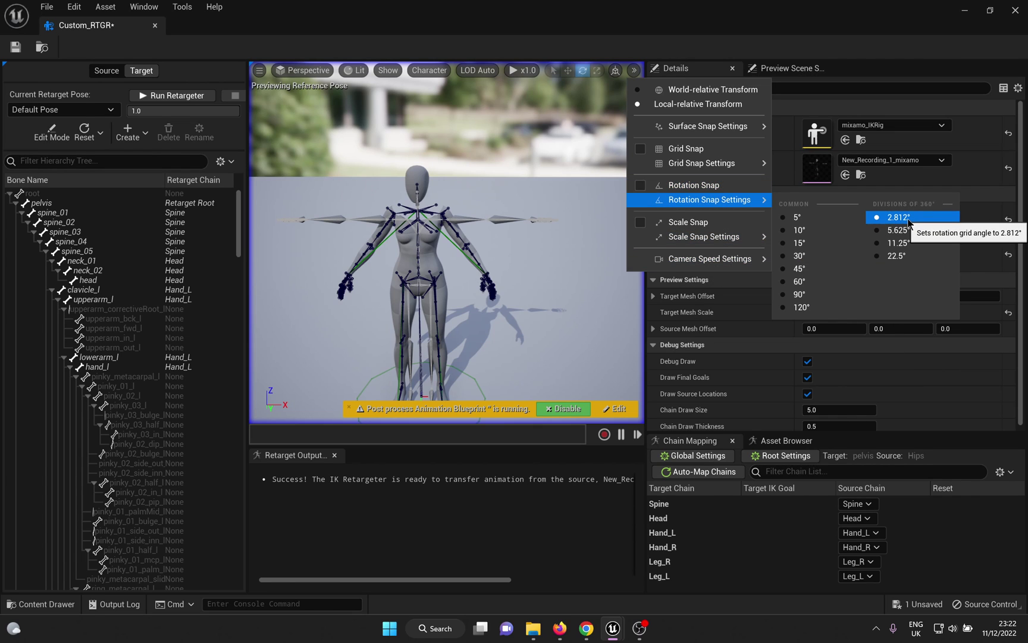
left_click(405, 245)
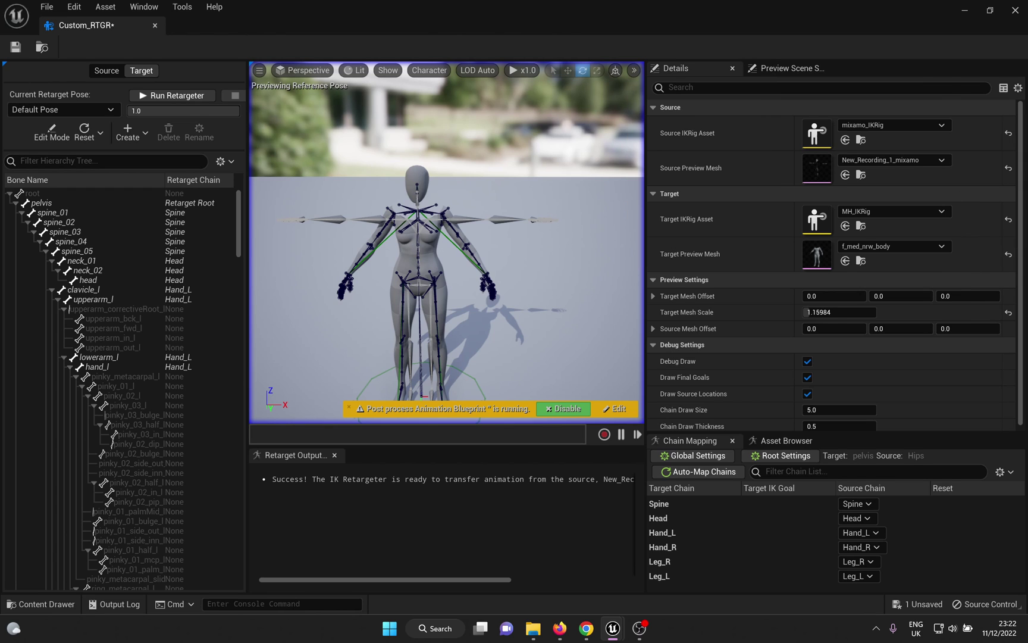
left_click_drag(409, 240, 397, 202)
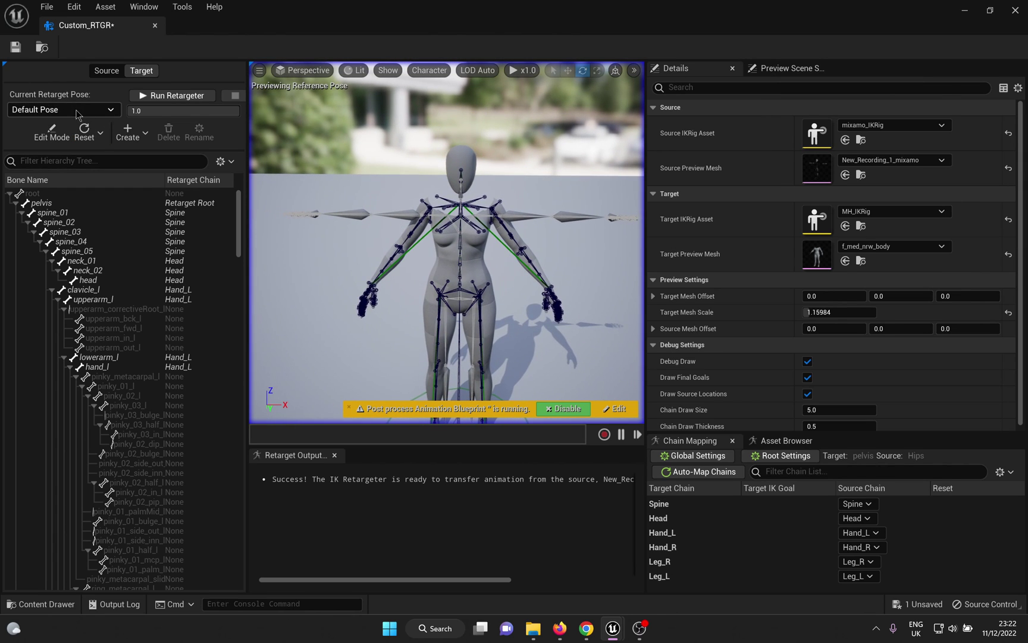
Create a new retarget pose named MH_T_Pose
left_click(128, 132)
left_click(158, 169)
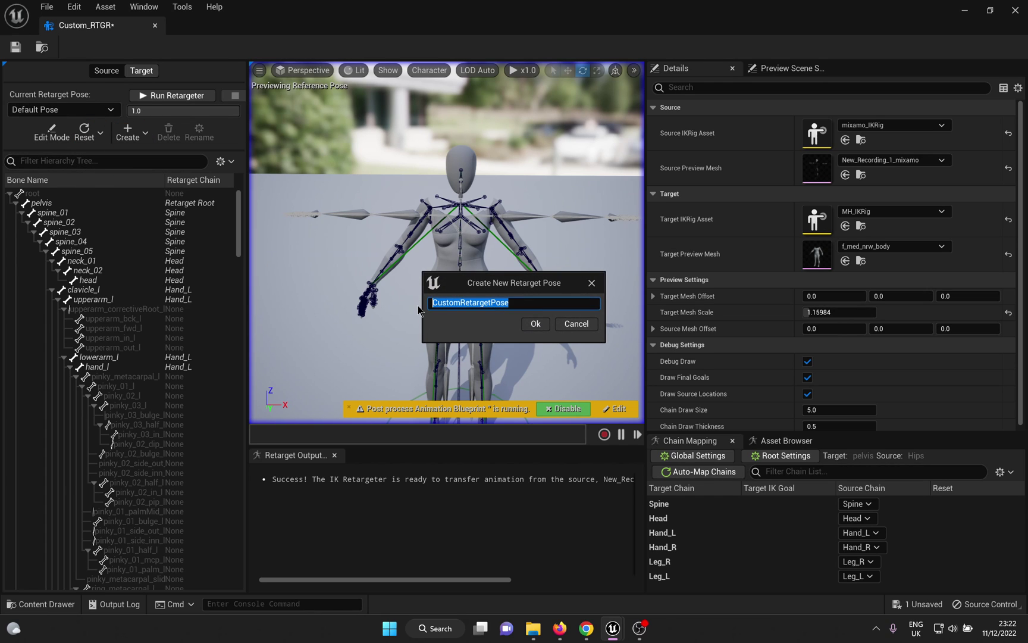
type("MH_T_Pose")
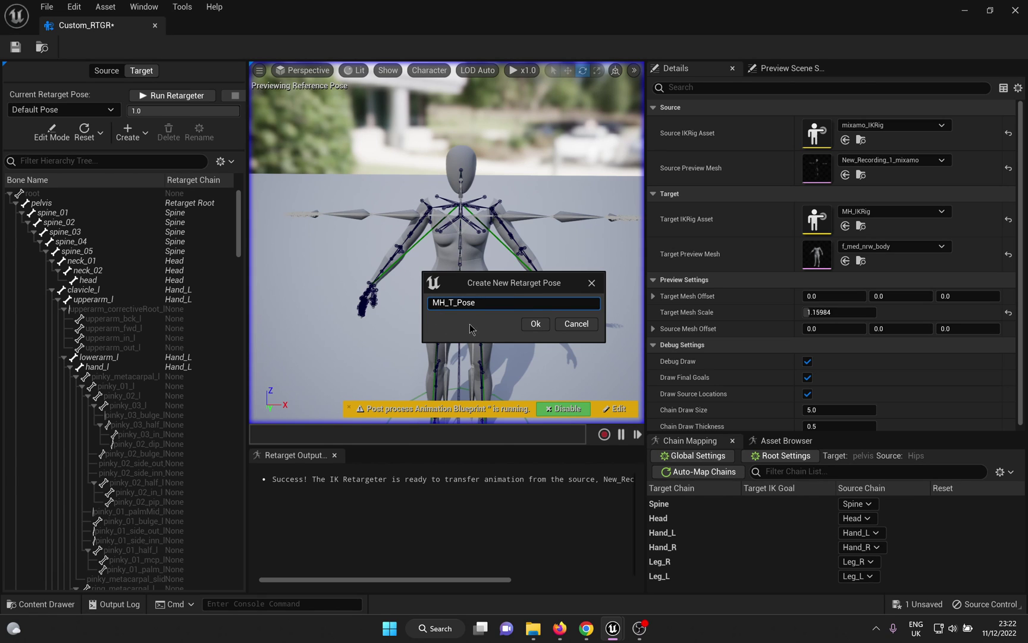
left_click(535, 324)
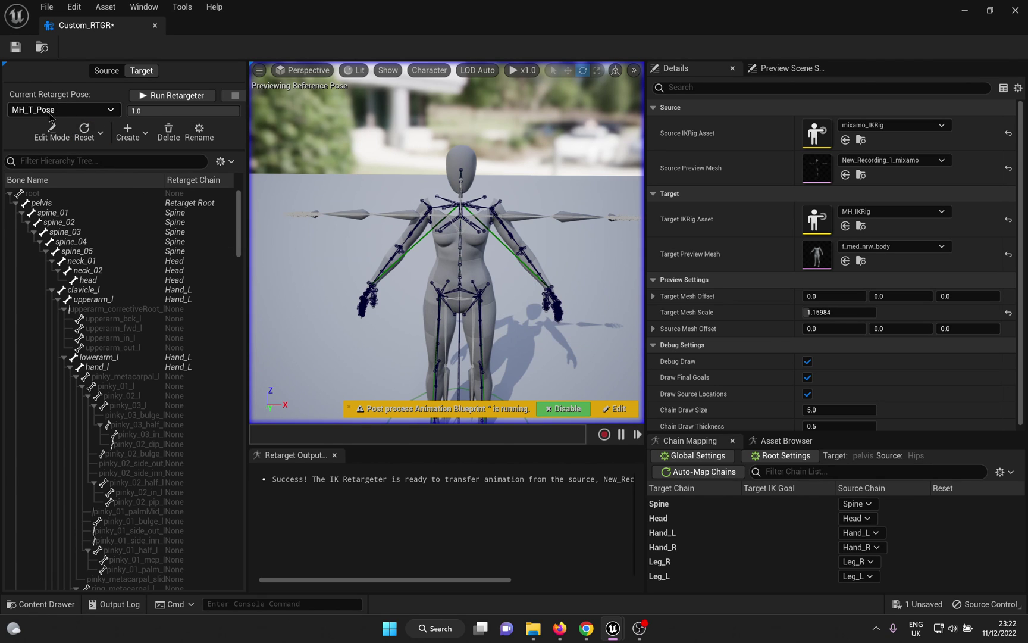
In Edit Mode, select and rotate upperarm_correctiveRoot_l, then orbit around the left shoulder
left_click(52, 132)
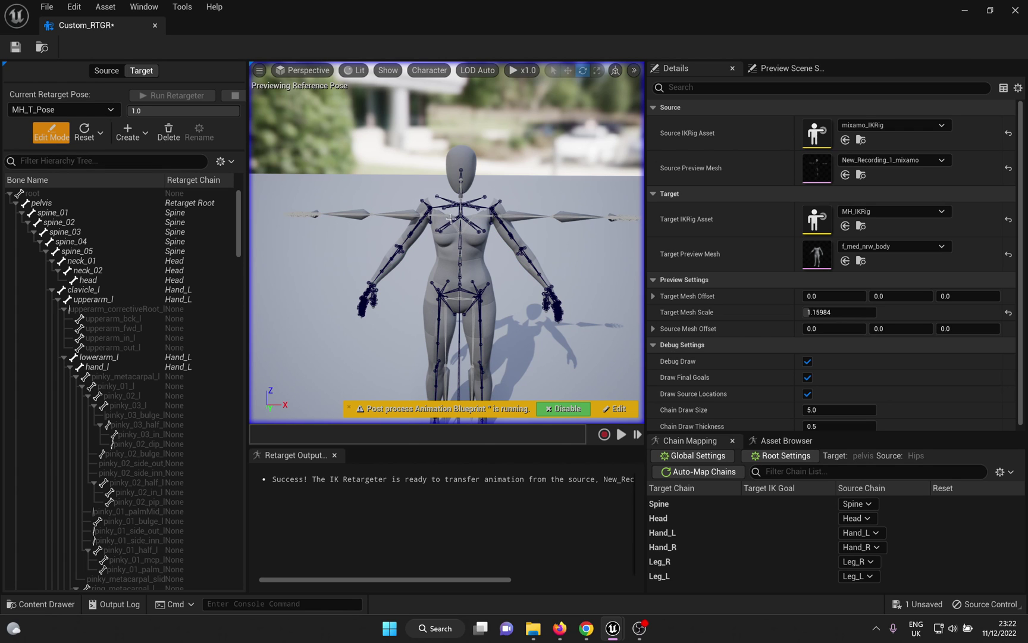
scroll(483, 167, "up", 6)
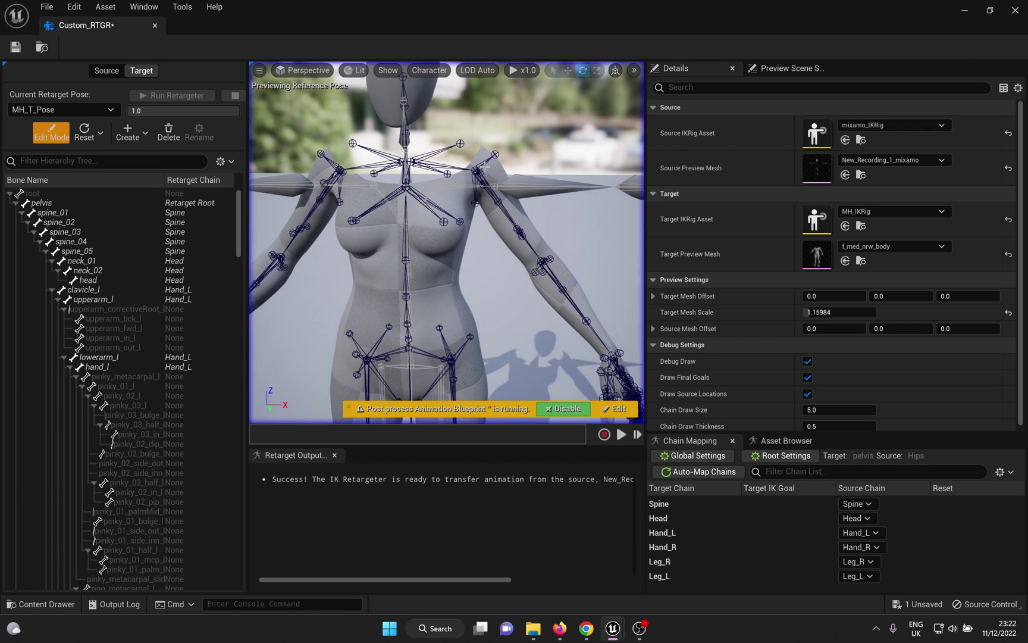
left_click(479, 173)
scroll(479, 173, "down", 4)
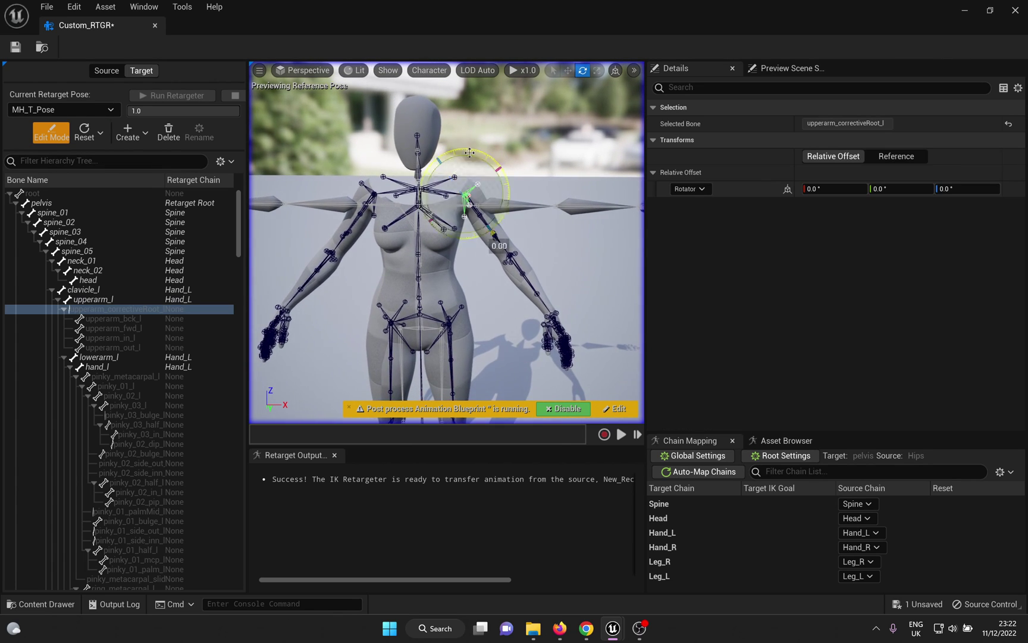
left_click_drag(494, 230, 494, 229)
key("ctrl+z")
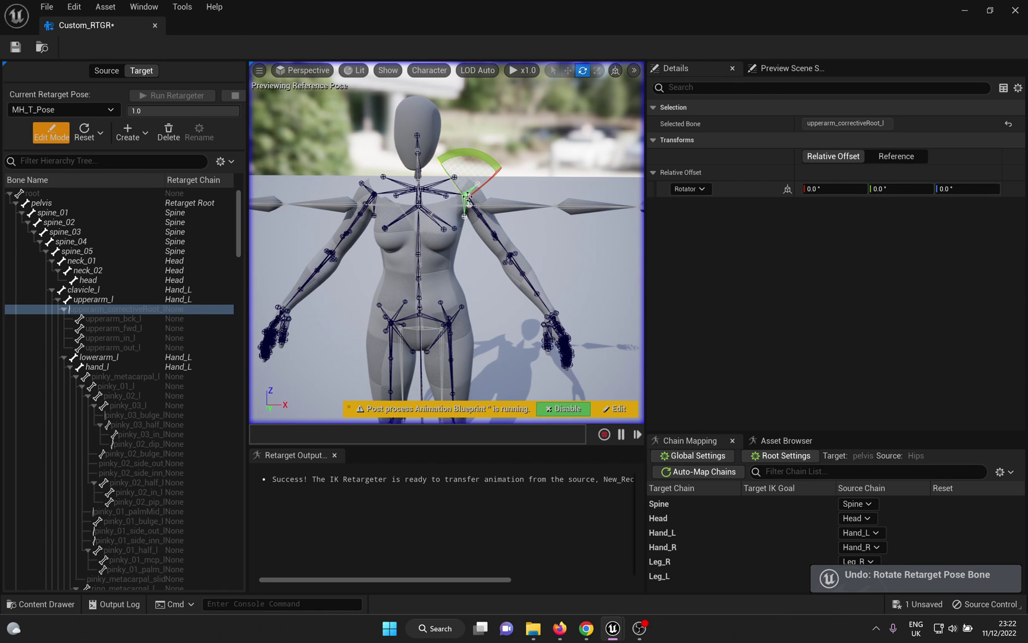
scroll(482, 177, "down", 4)
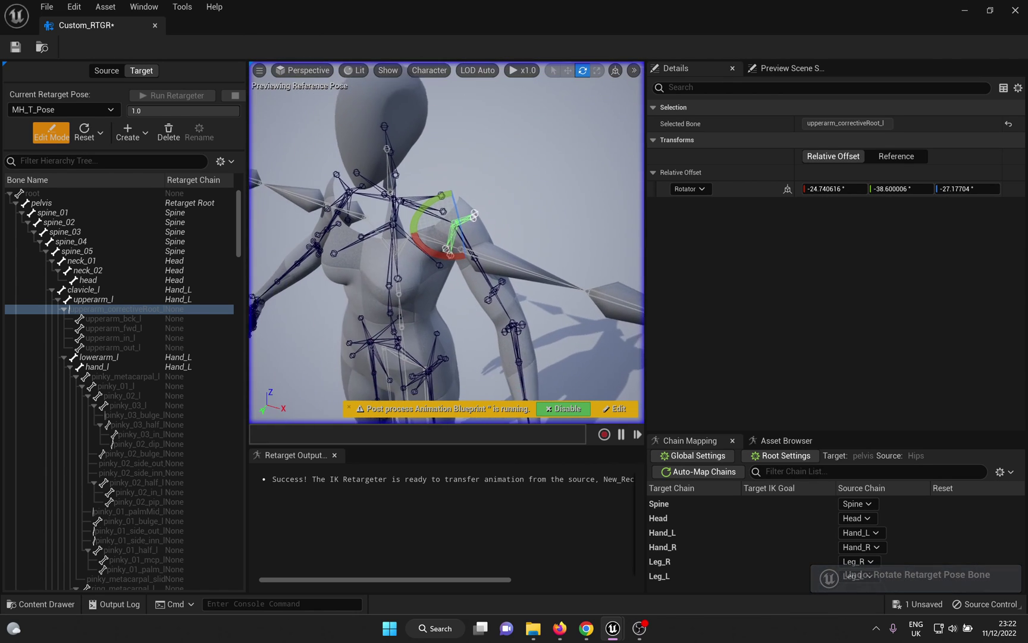
right_click_drag(482, 177, 425, 206)
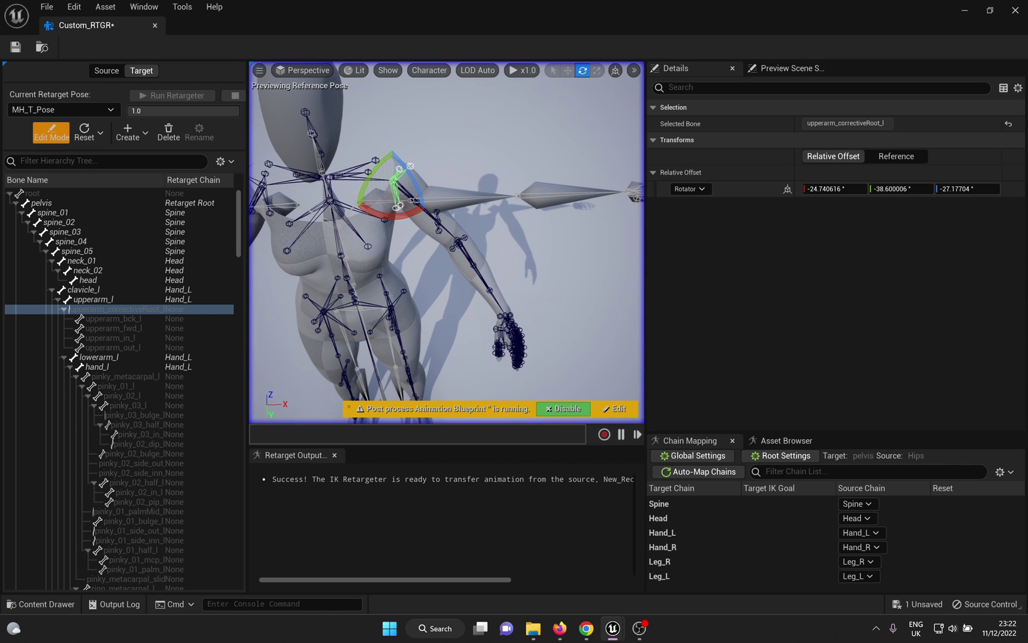
Rotate the left upper arm bone to about 16.875° on Y
left_click(452, 229)
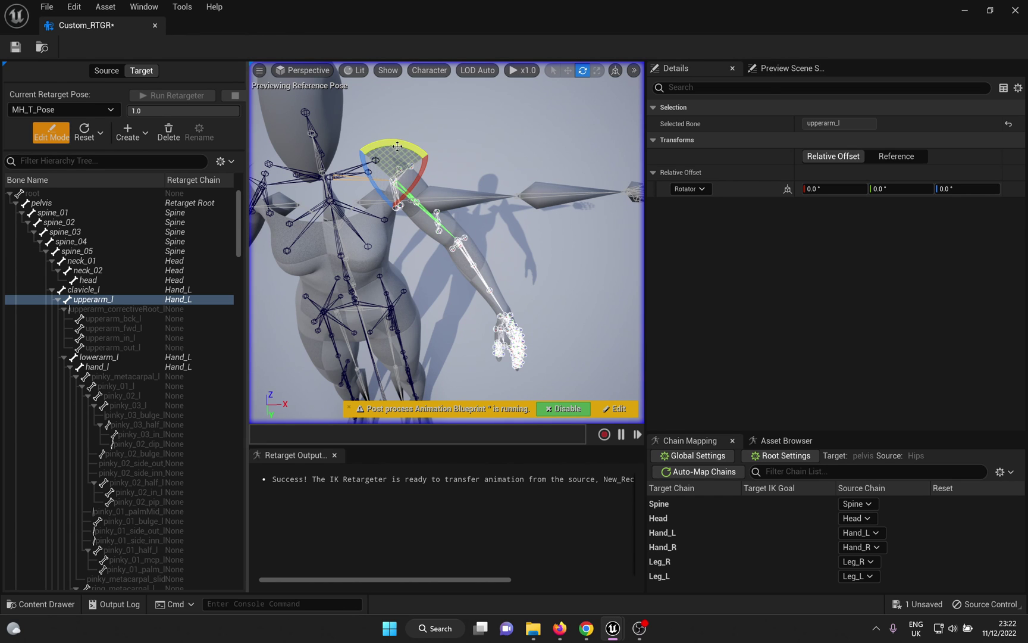
left_click_drag(397, 145, 429, 211)
mouse_move(409, 169)
right_mouse_down()
mouse_move(399, 174)
mouse_move(410, 169)
right_mouse_up()
left_click_drag(410, 169, 457, 235)
right_click_drag(544, 207, 544, 207)
key("ctrl+z")
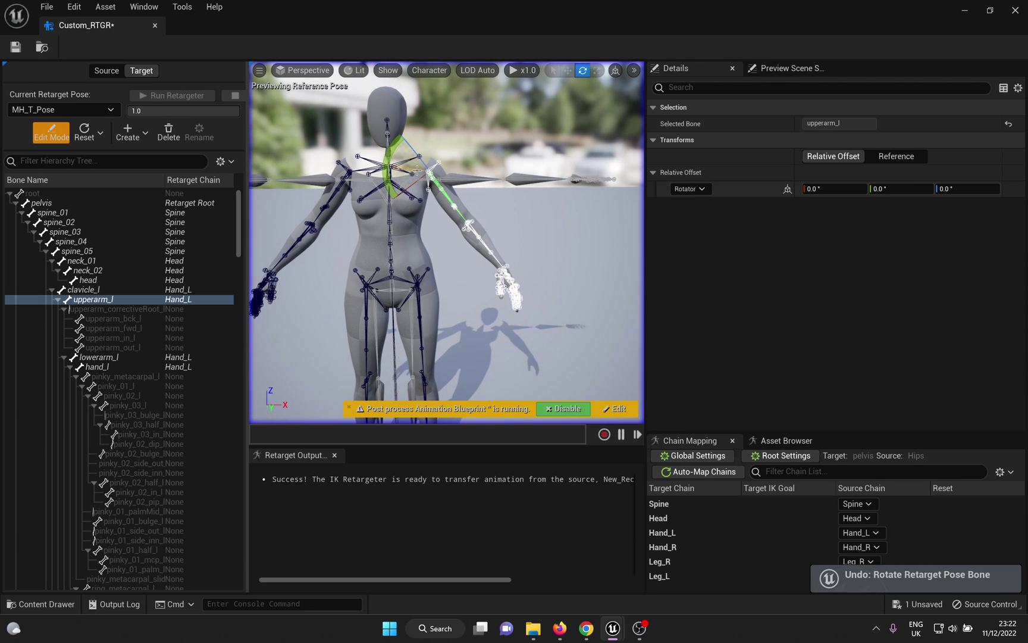
left_click_drag(394, 145, 470, 235)
Rotate the right upper arm bone to 53.4375° on Y
left_click(348, 172)
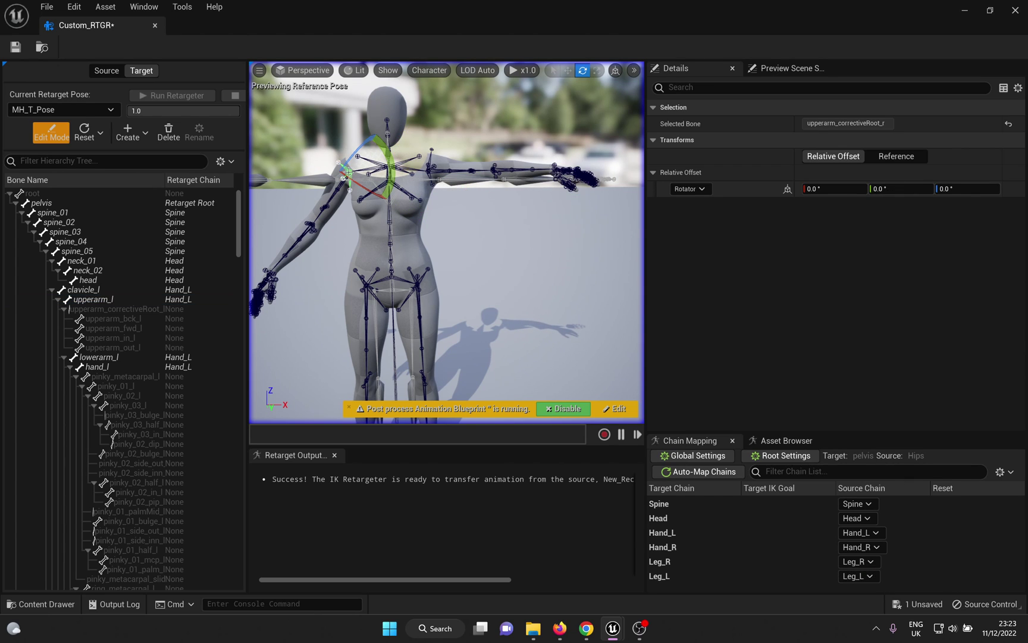
left_click(338, 187)
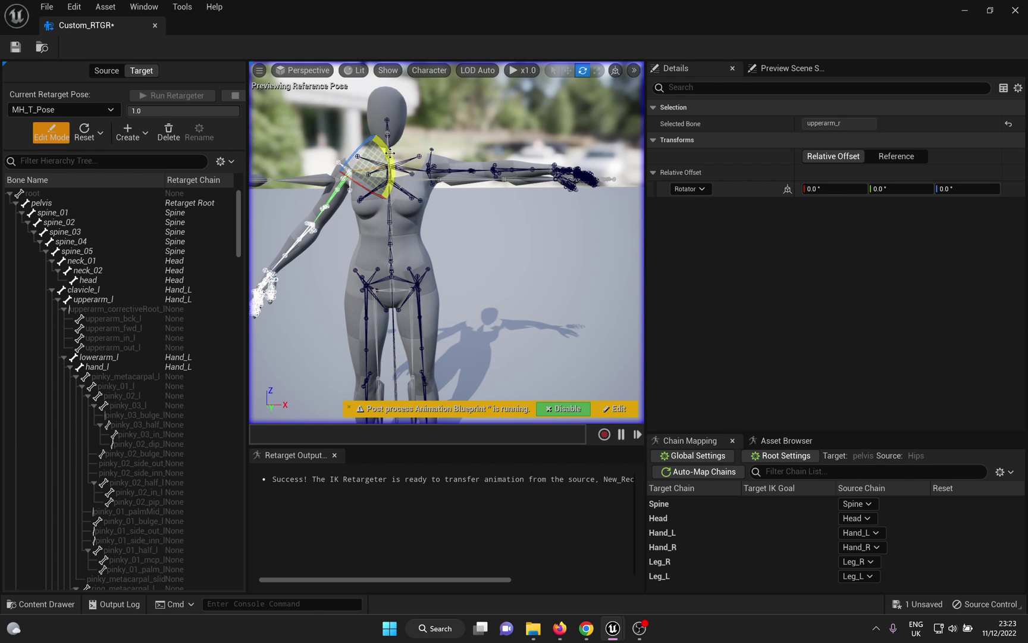
left_click_drag(390, 153, 399, 233)
middle_click_drag(559, 230, 571, 89)
scroll(538, 215, "up", 2)
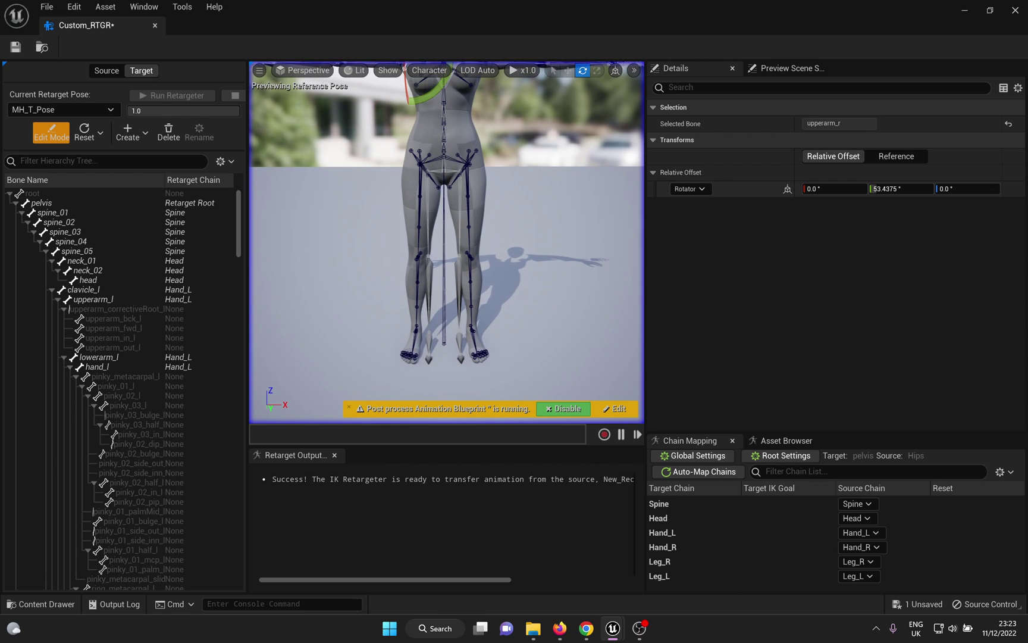
Rotate thigh_r and thigh_l each about -2.8° on Y
left_click(420, 166)
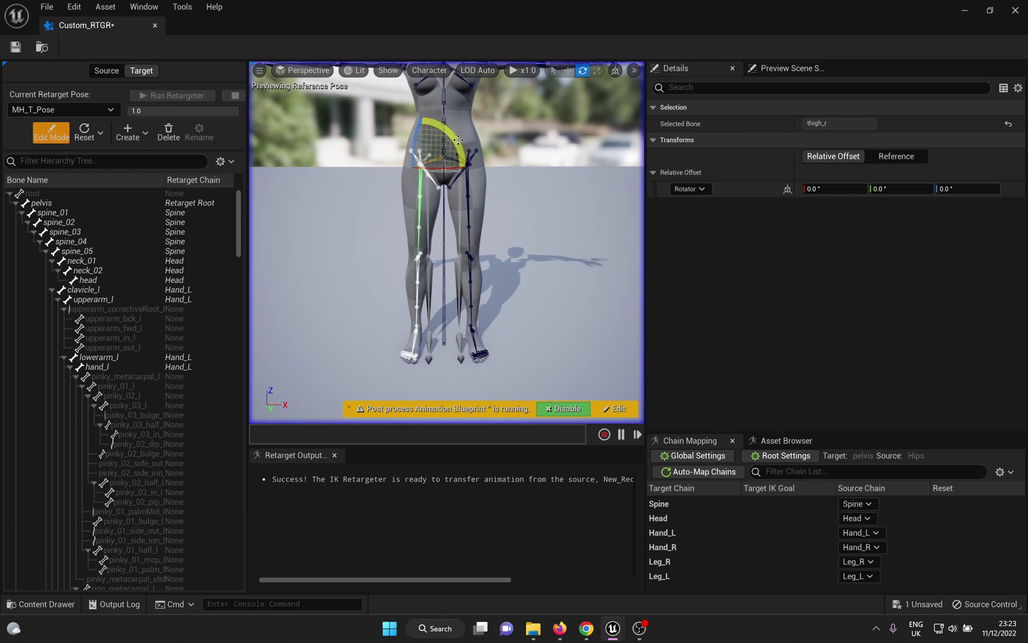
left_click_drag(458, 140, 419, 214)
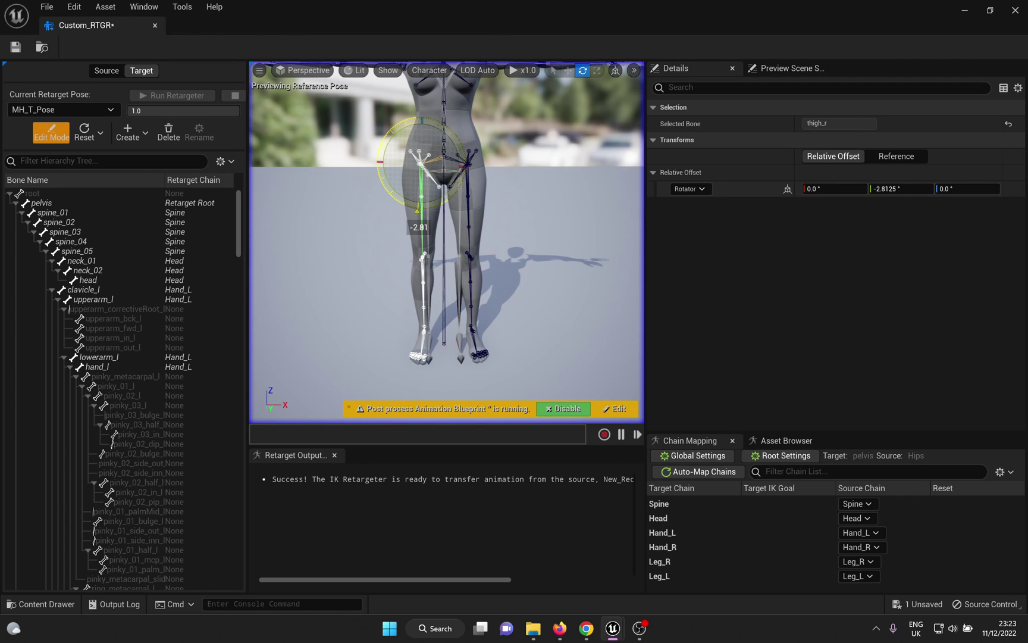
left_click(468, 184)
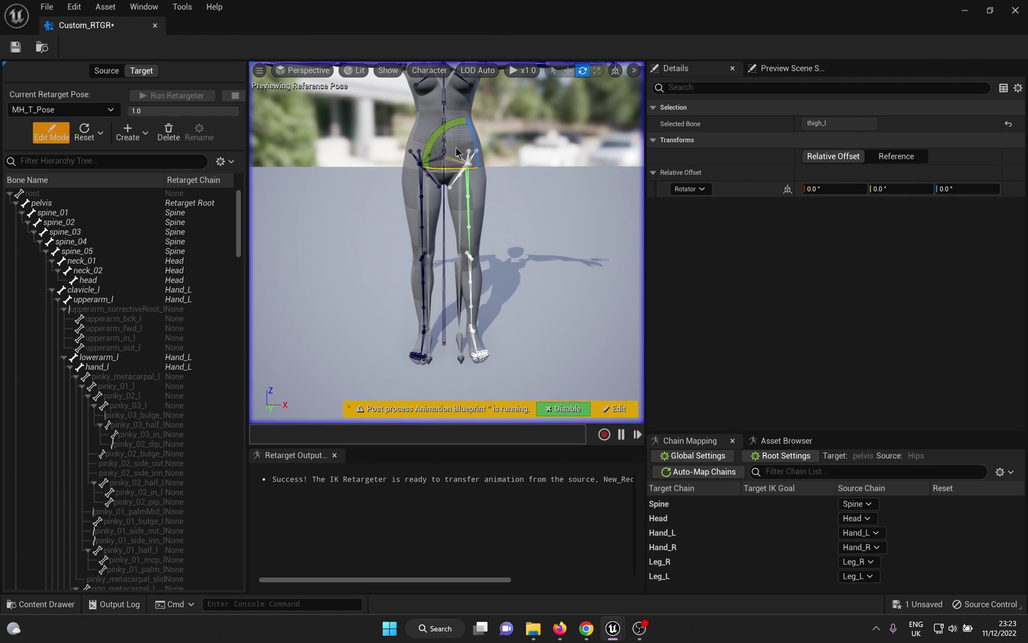
left_click_drag(442, 136, 513, 202)
right_click_drag(513, 202, 505, 174)
Bend the right and left forearms (lowerarm_r, lowerarm_l) upward in the retarget pose
left_click(436, 160)
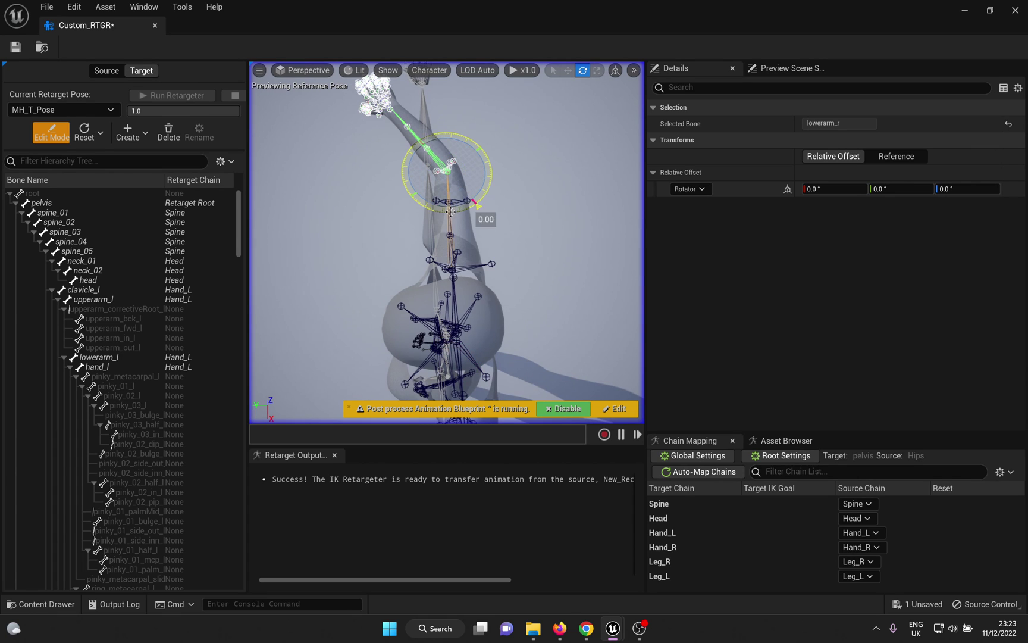
left_click_drag(479, 206, 493, 185)
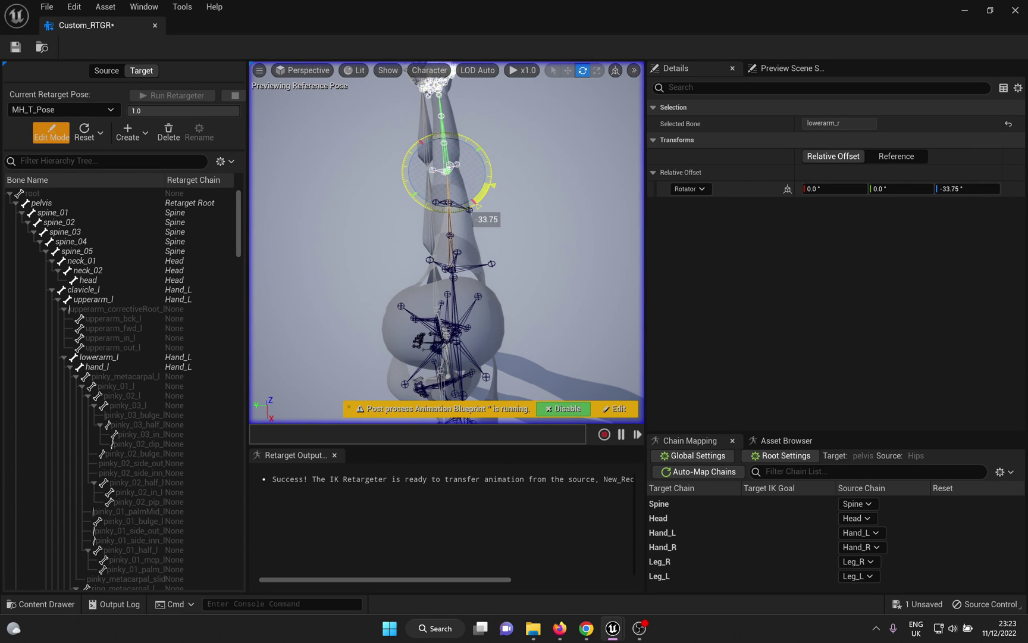
mouse_move(340, 224)
right_mouse_down()
mouse_move(357, 214)
mouse_move(340, 225)
right_mouse_up()
left_click(430, 208)
left_click_drag(443, 188, 464, 205)
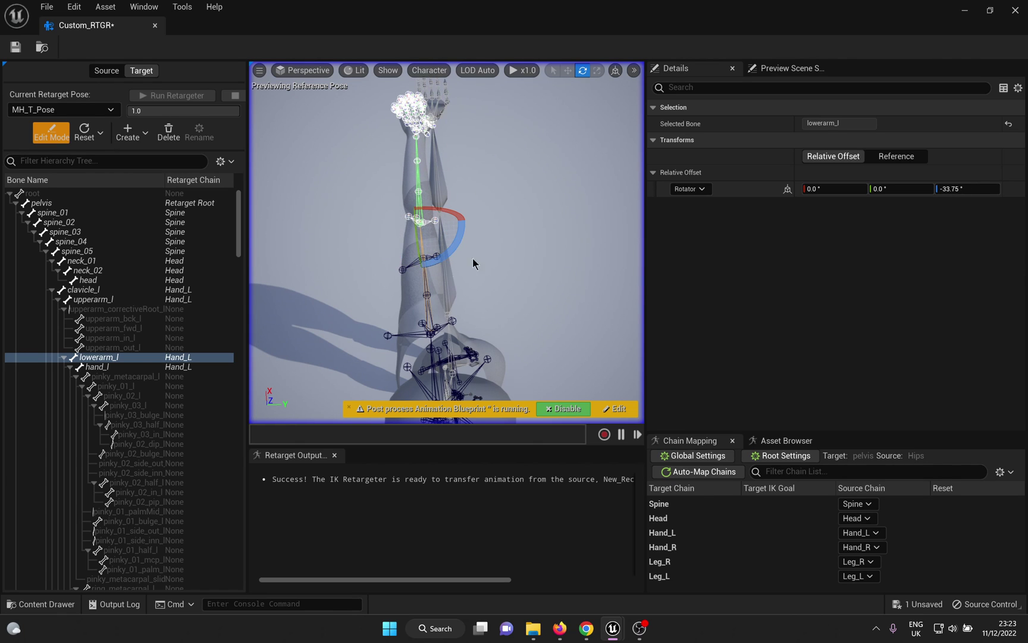
mouse_move(452, 177)
right_mouse_down()
mouse_move(488, 170)
mouse_move(453, 177)
right_mouse_up()
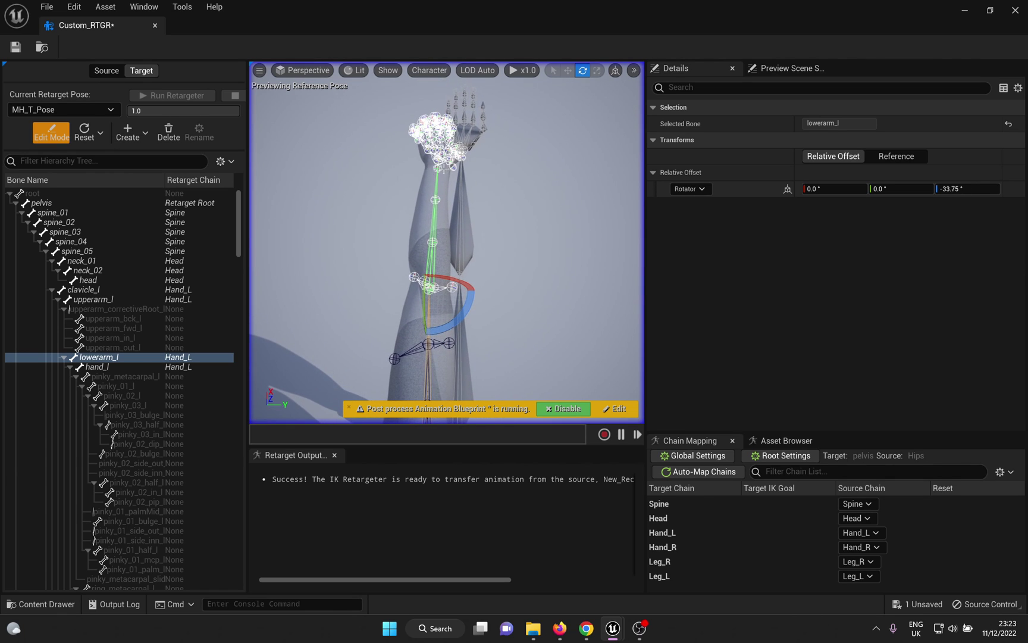
Tilt hand_l and hand_r to -19.6875° on X to flatten the hands
left_click(437, 169)
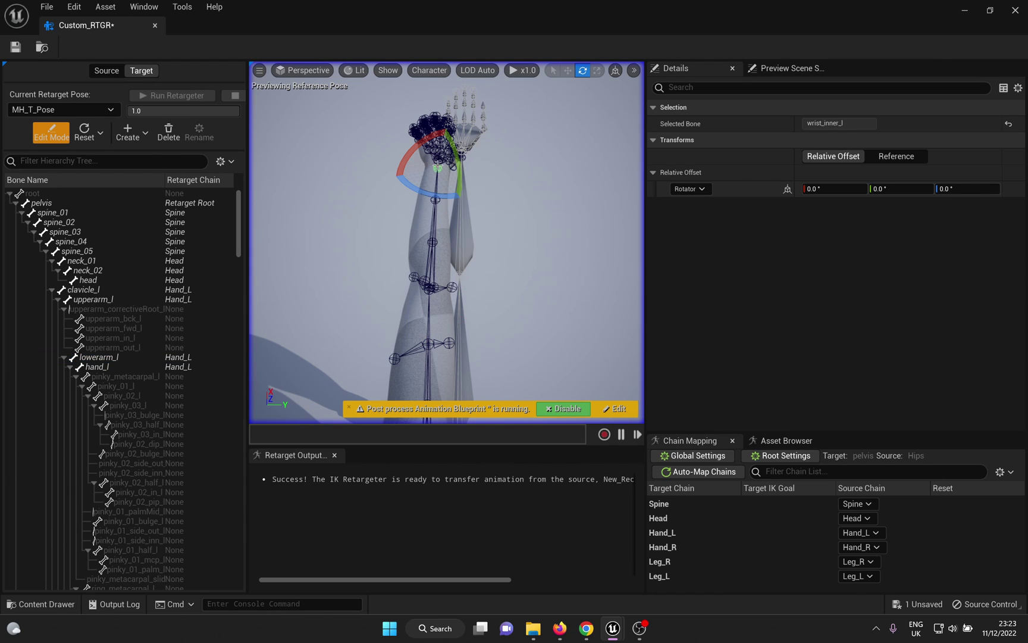
left_click(442, 176)
left_click_drag(432, 128, 411, 136)
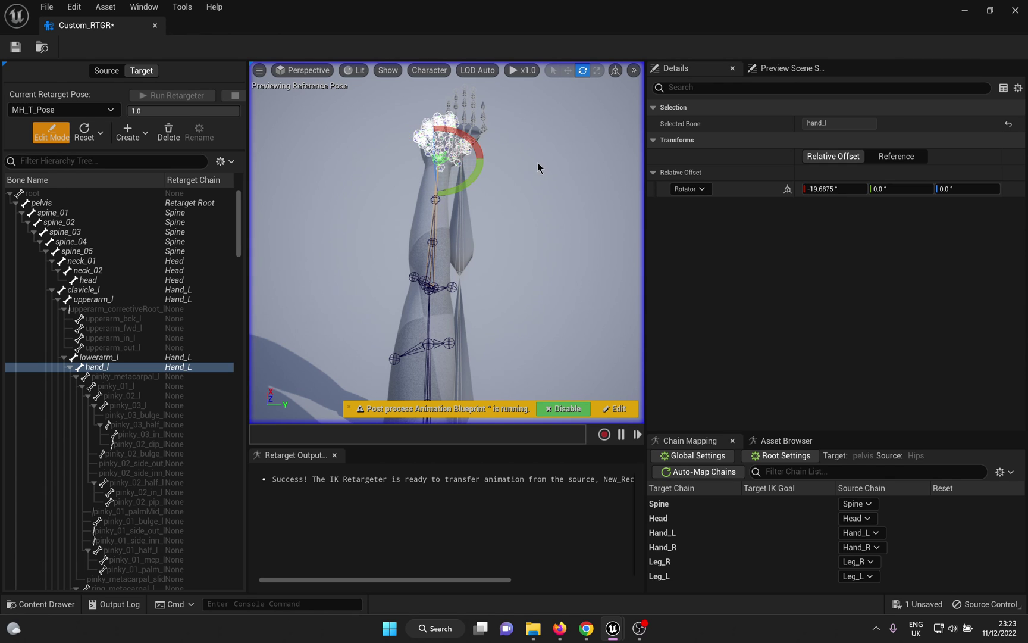
right_click_drag(539, 165, 476, 173)
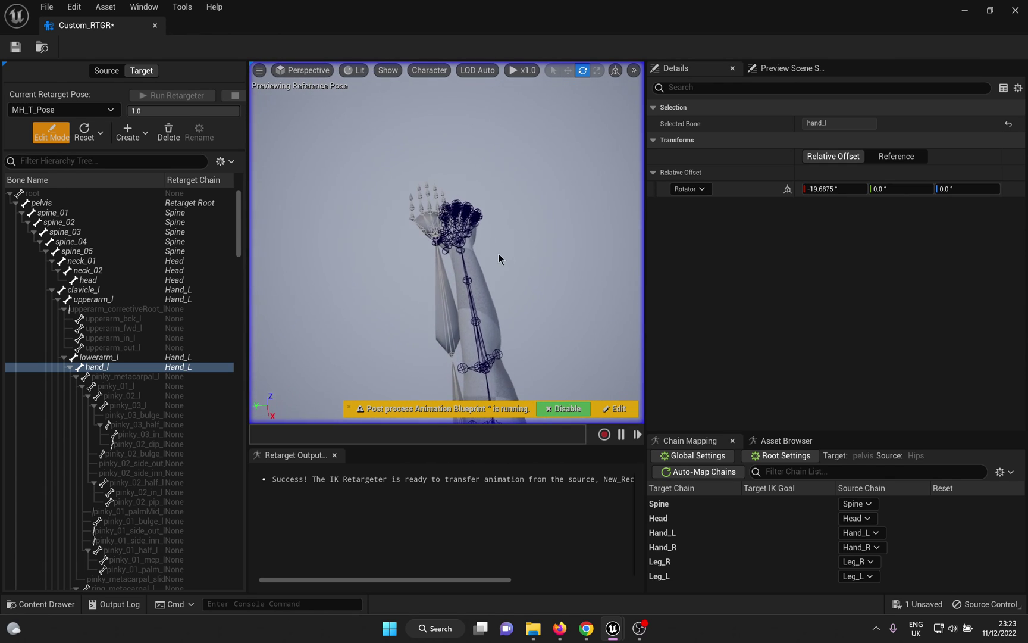
left_click(461, 240)
left_click_drag(478, 216, 473, 225)
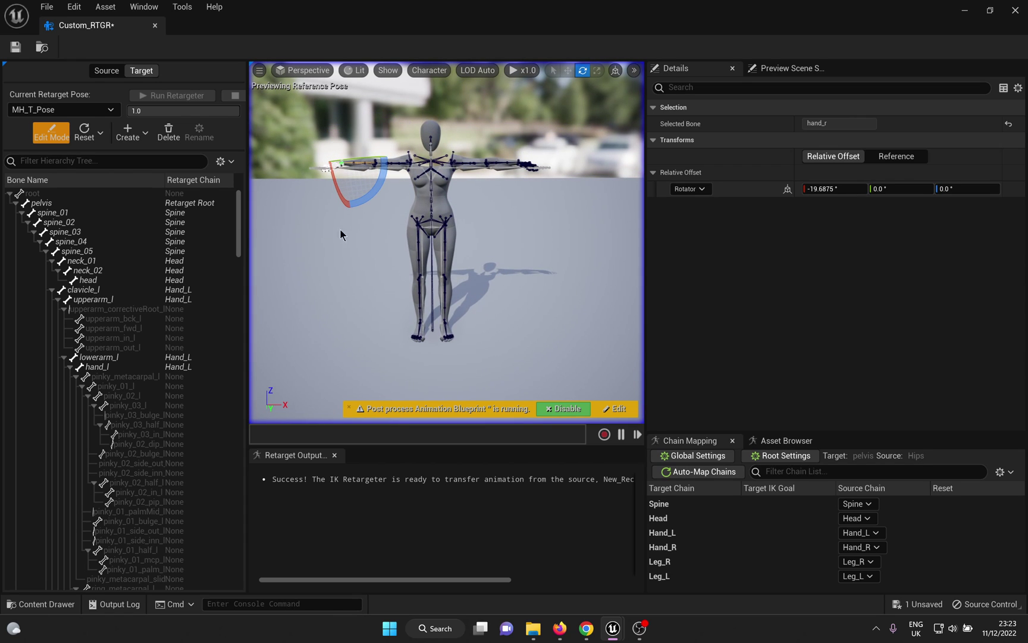
Exit pose editing and set Target Mesh Offset X to 191.107688 beside the source skeleton
left_click(51, 133)
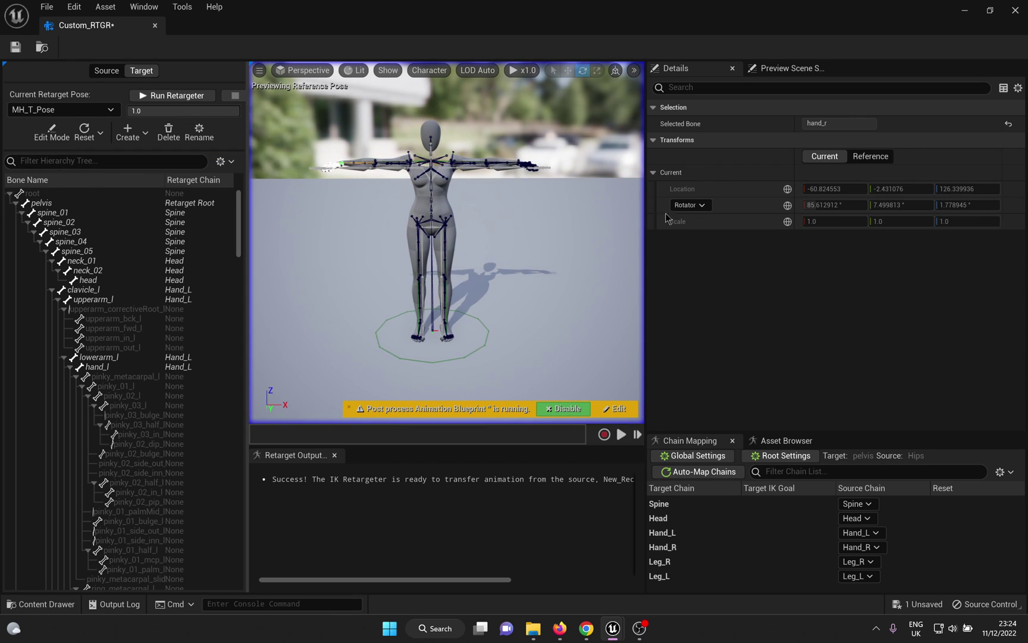
left_click(422, 198)
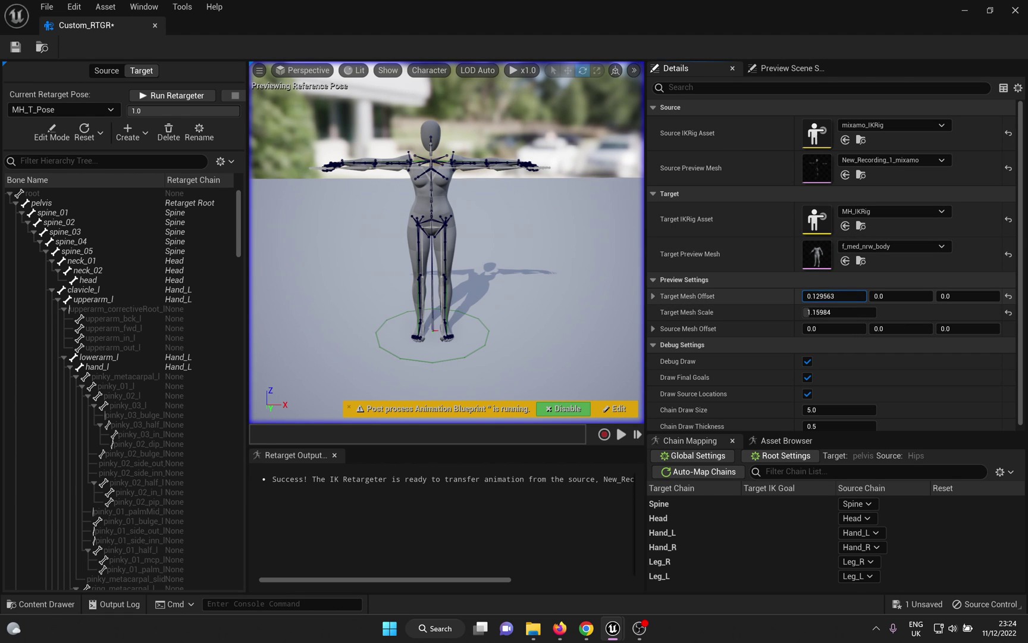
mouse_move(824, 296)
left_mouse_down()
mouse_move(845, 296)
mouse_move(824, 296)
left_mouse_up()
Frame both characters and preview New_Recording_1_mixamo_Anim retargeted onto the MetaHuman
key("f")
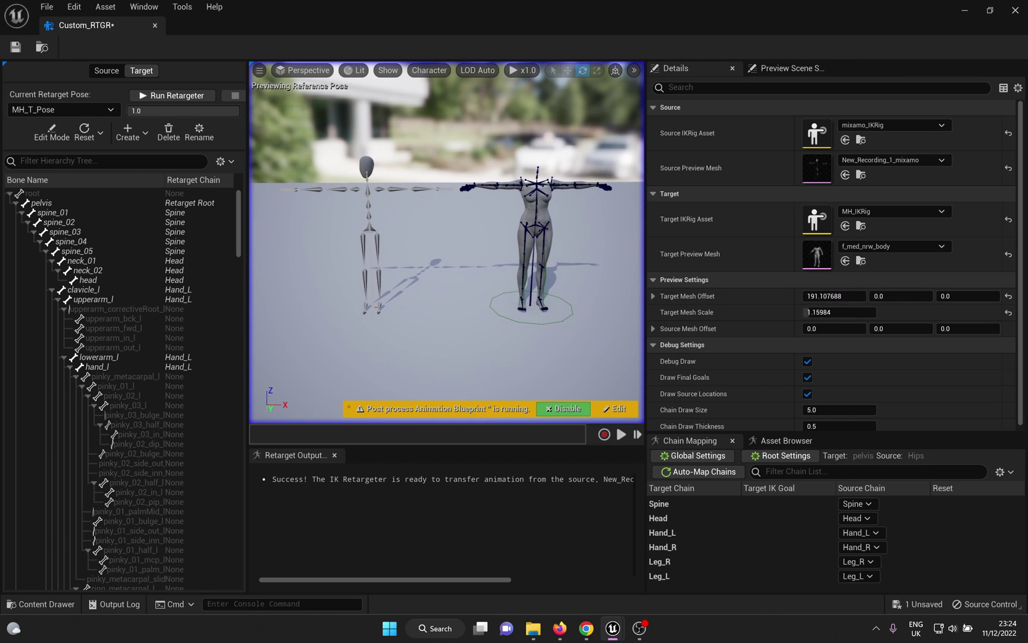
left_click(782, 441)
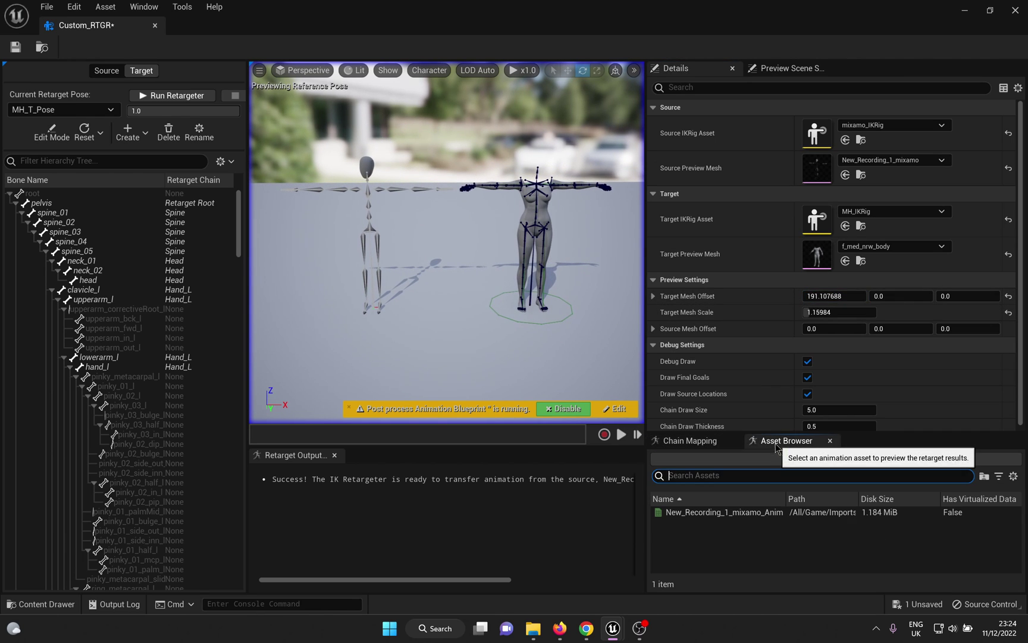
left_click(717, 511)
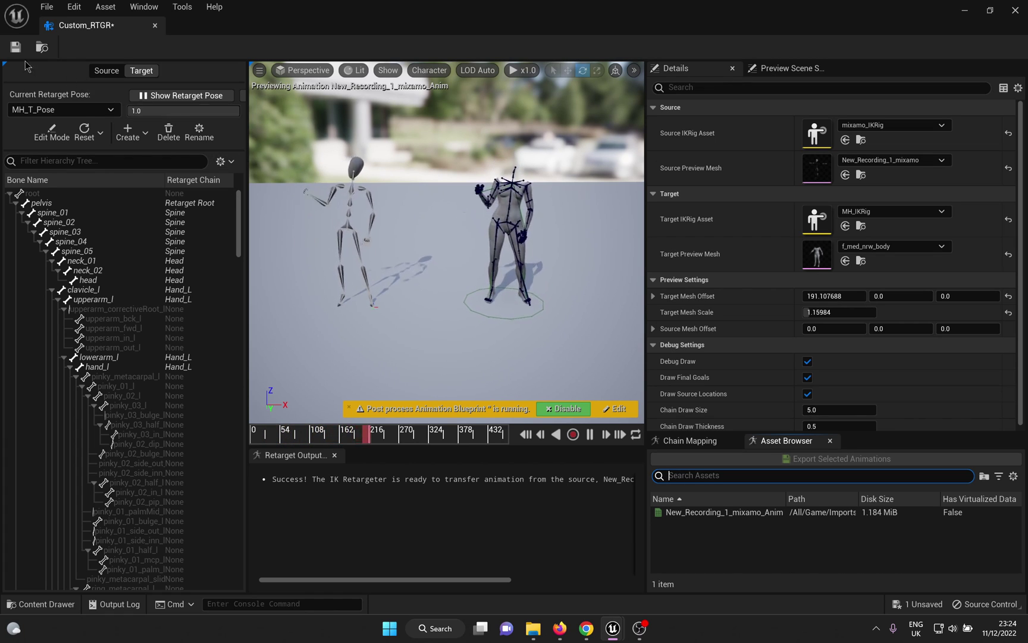
Close the retargeter and start Duplicate and Retarget on the mixamo animation asset
left_click(155, 25)
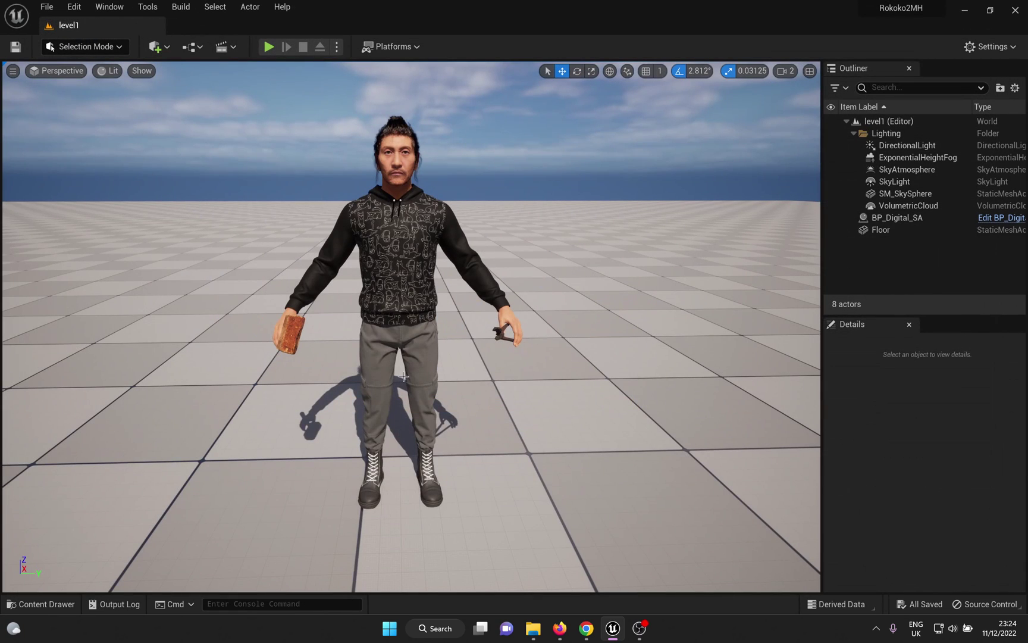
key("ctrl+space")
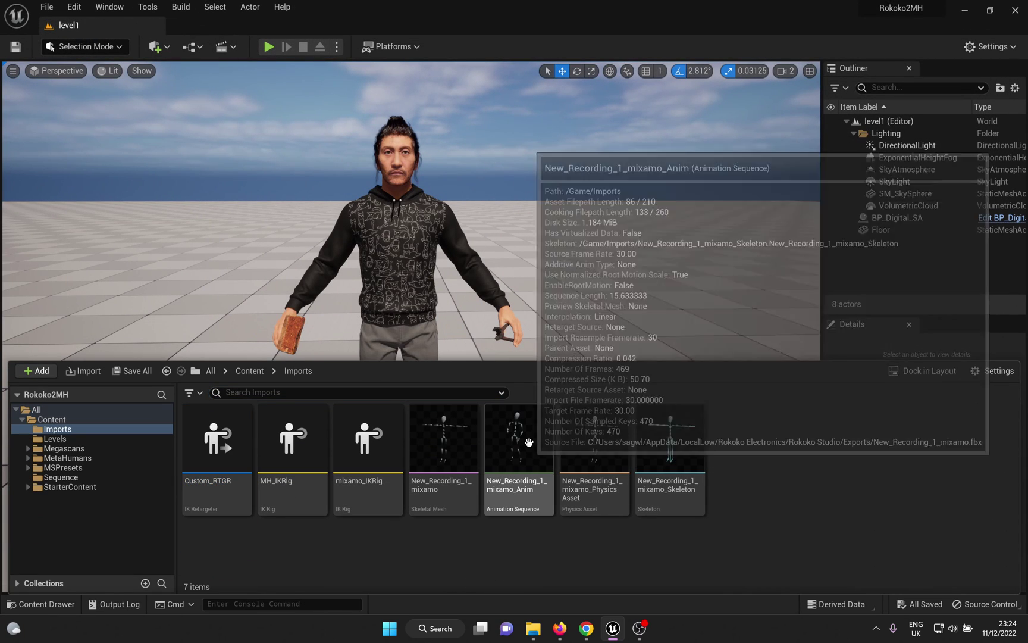
left_click(522, 485)
right_click(526, 482)
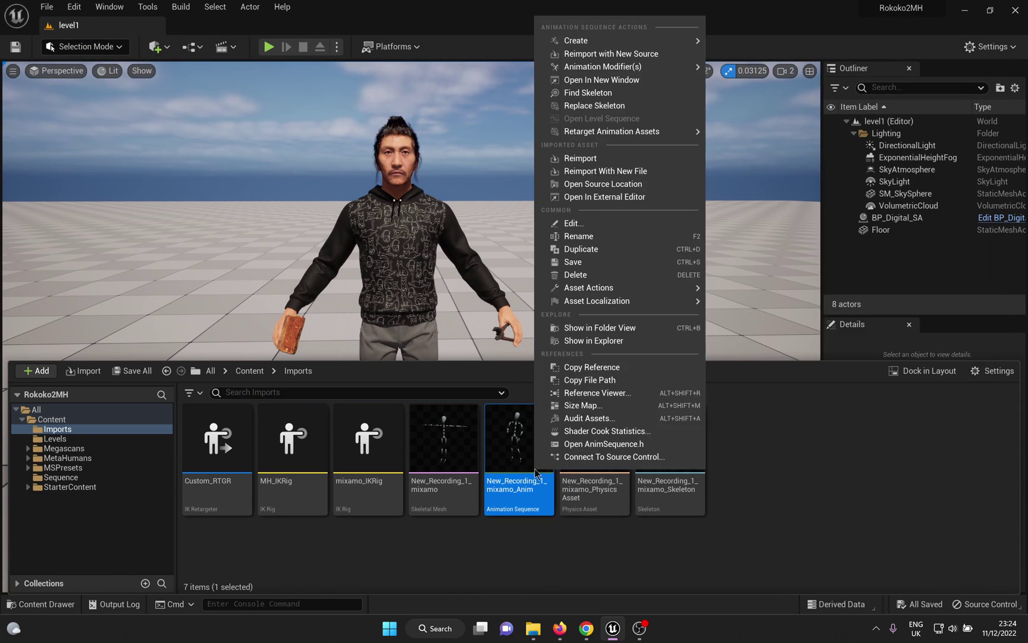
mouse_move(655, 131)
left_click(741, 149)
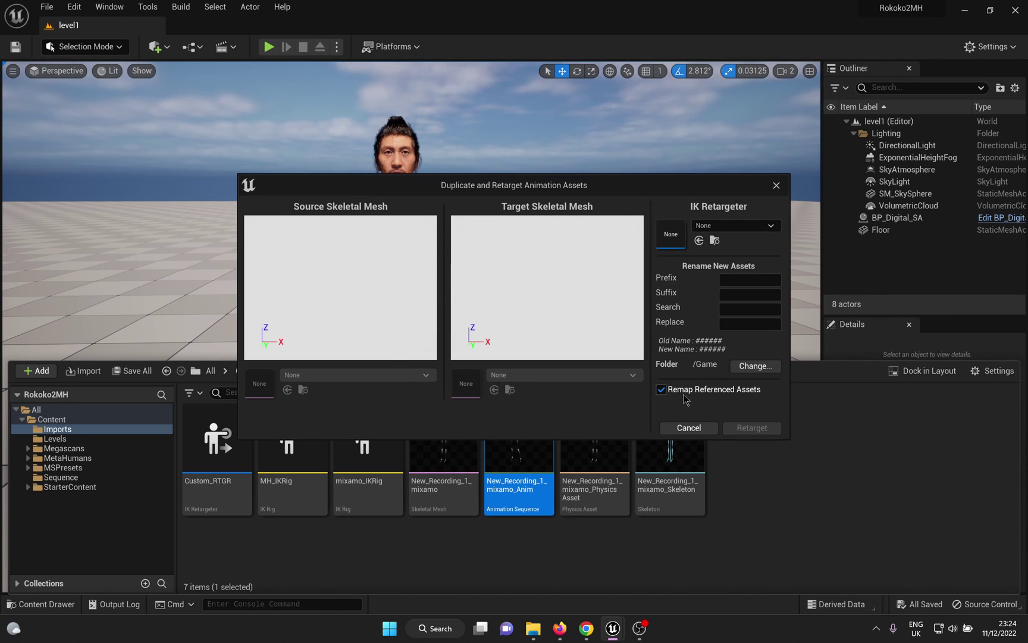
Choose Custom_RTGR as the retargeter and Imports as the output folder
left_click(736, 225)
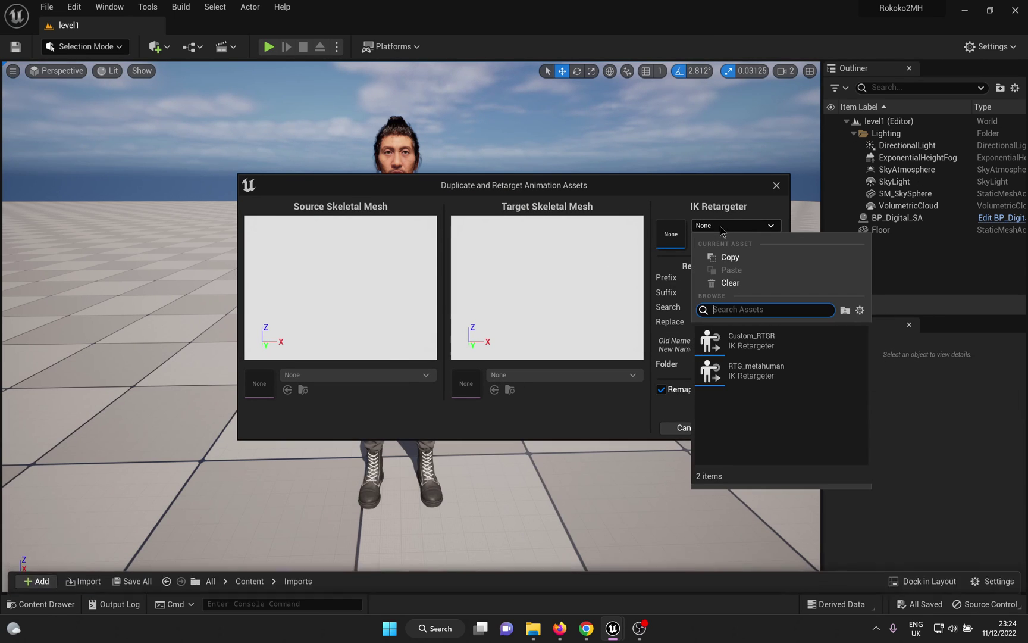
left_click(747, 351)
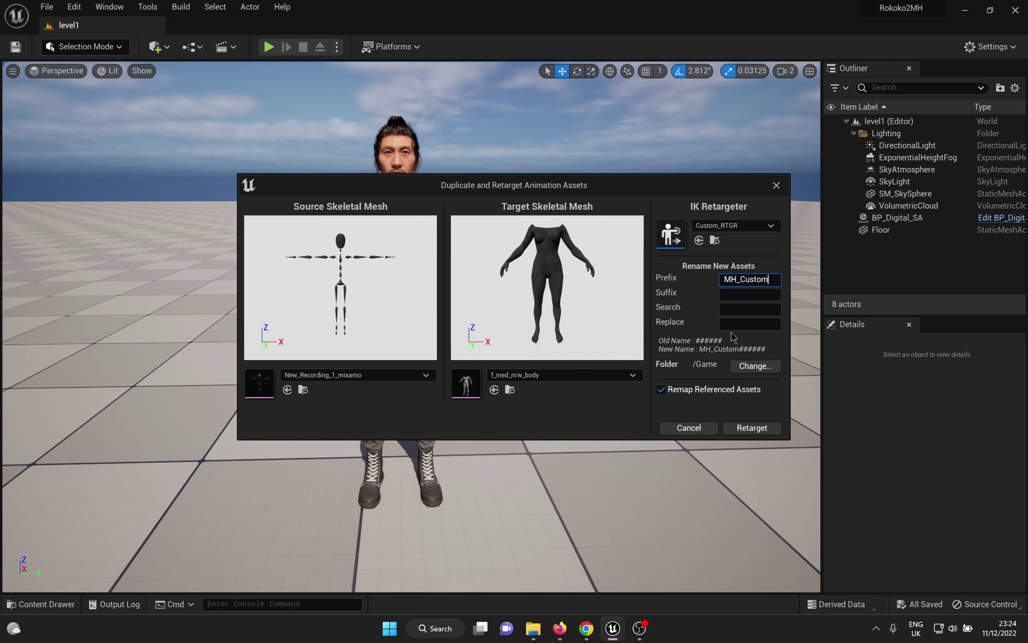
left_click(759, 369)
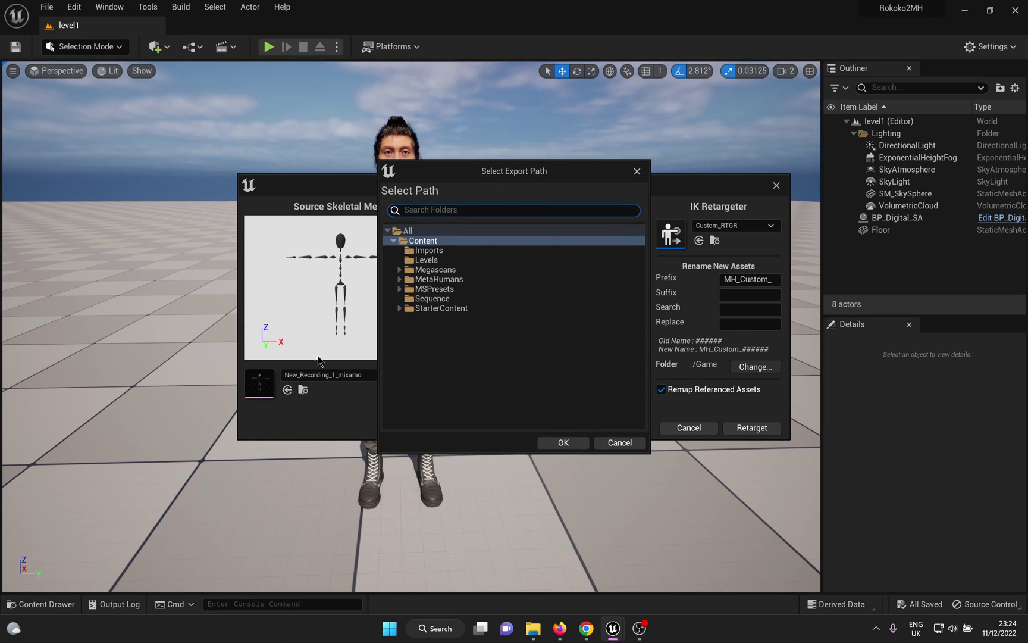
left_click(426, 251)
left_click(563, 443)
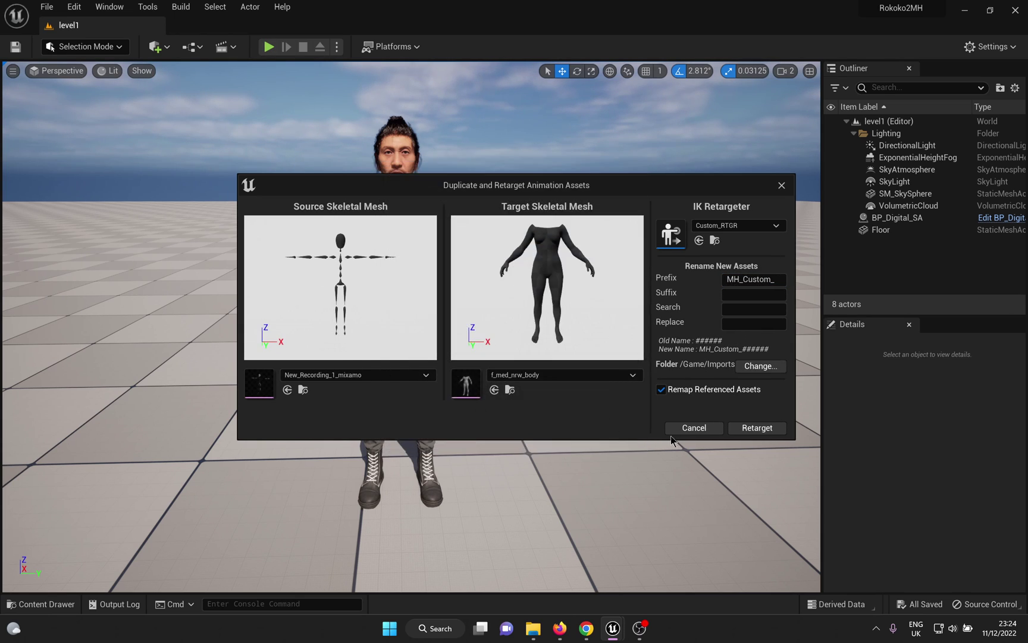
Run the retarget, open MH_Custom_New_Recording_1_mixamo_Anim from Imports, and save it
left_click(748, 429)
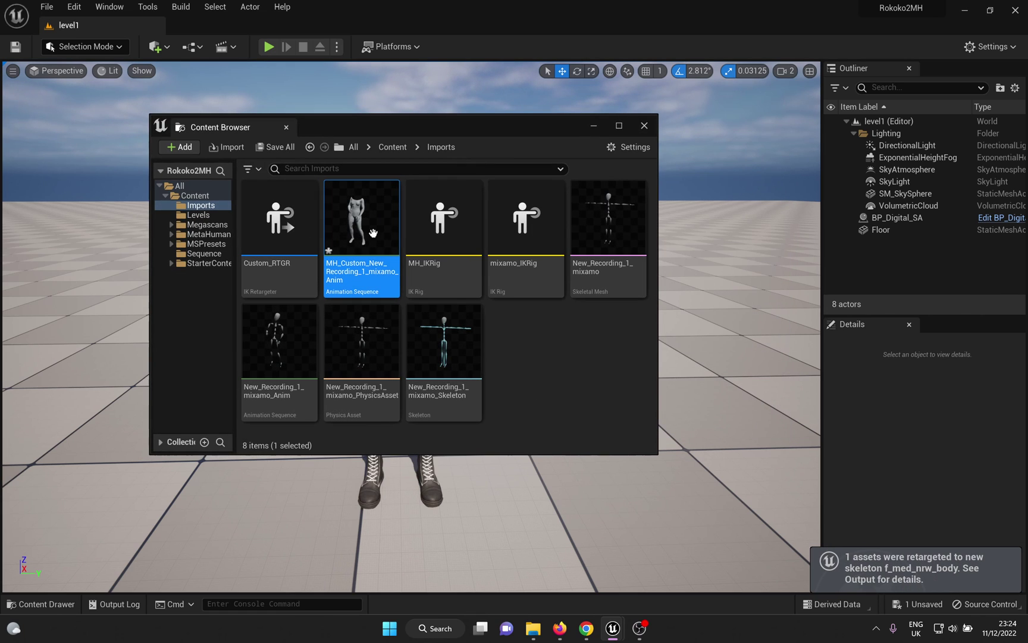
left_click(644, 125)
key("ctrl+space")
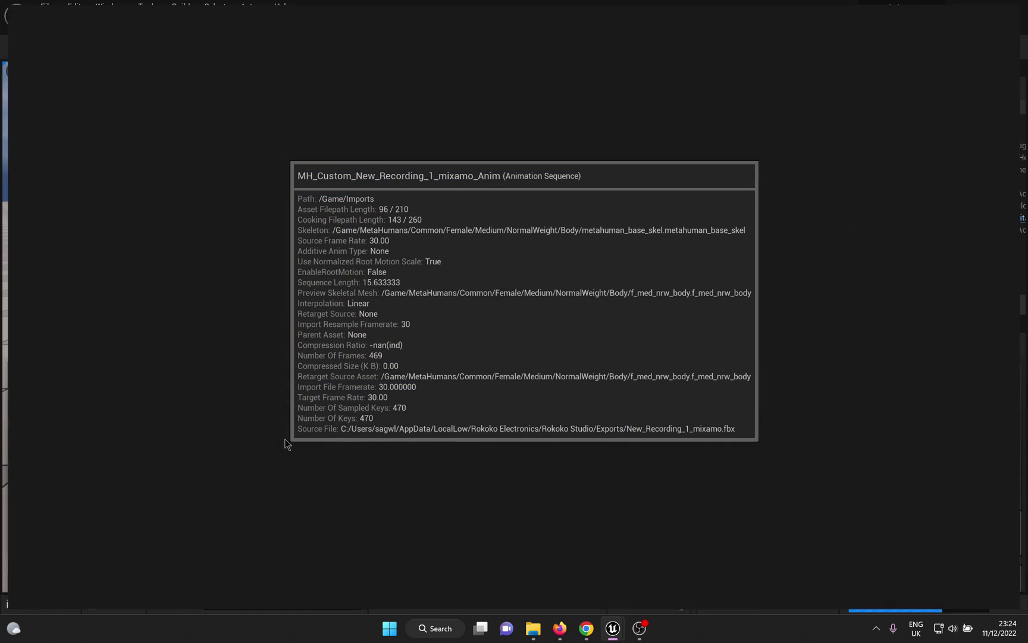
double_click(284, 439)
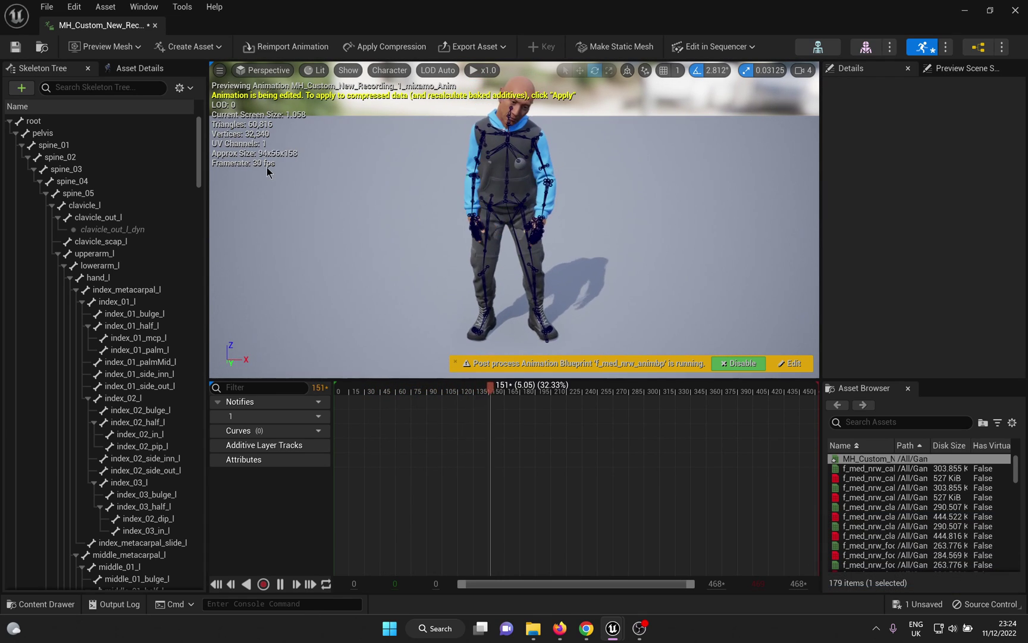
key("ctrl+s")
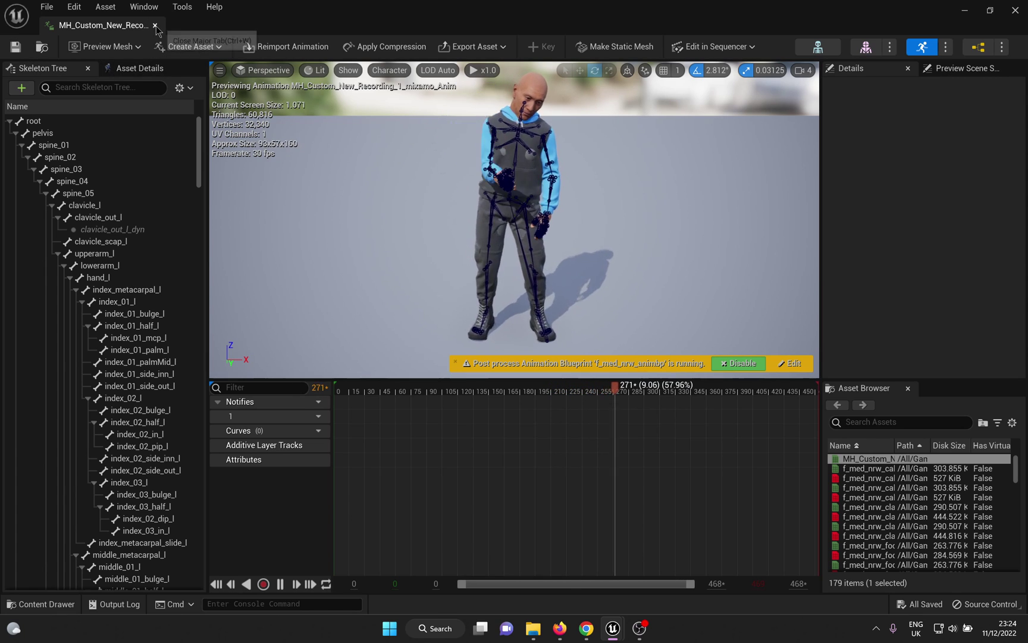
Close the animation editor and orbit to a low frontal view of the character
left_click(155, 25)
key("ctrl+space")
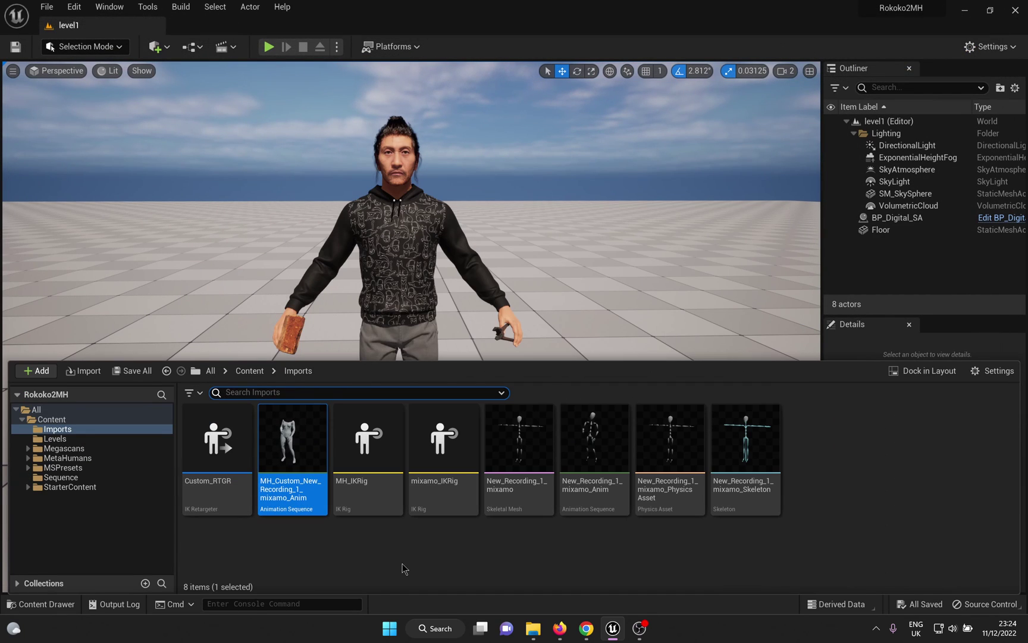
key("ctrl+space")
mouse_move(321, 368)
left_mouse_down("alt")
mouse_move(429, 310)
mouse_move(321, 369)
left_mouse_up("alt")
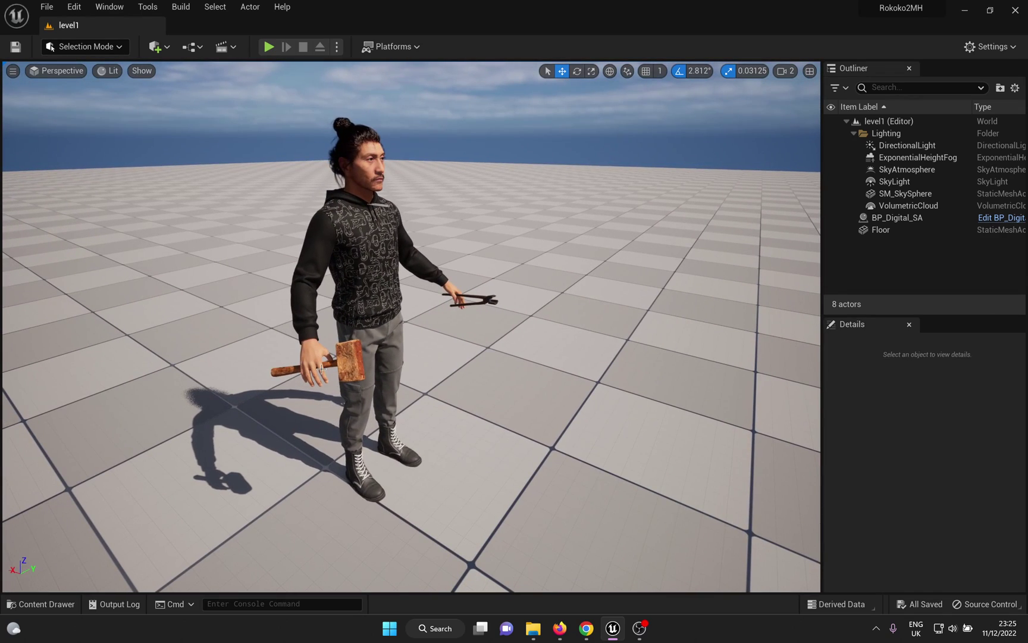
left_click_drag(498, 308, 426, 388, "alt")
Create Level Sequence LS_Test_1 in Content/Sequence and drag it into the level
key("ctrl+space")
left_click(252, 373)
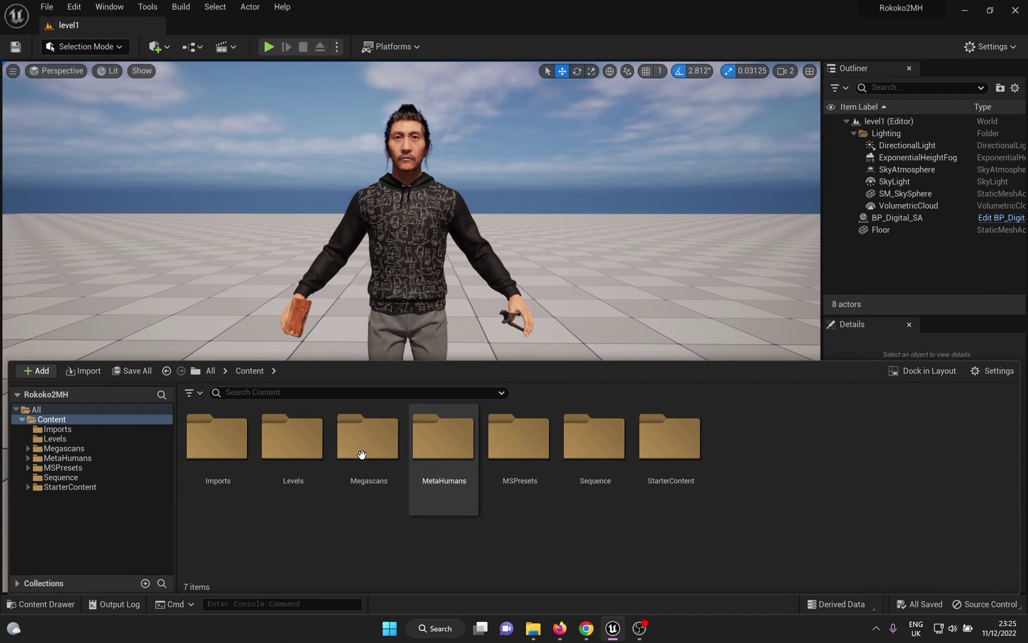
double_click(602, 467)
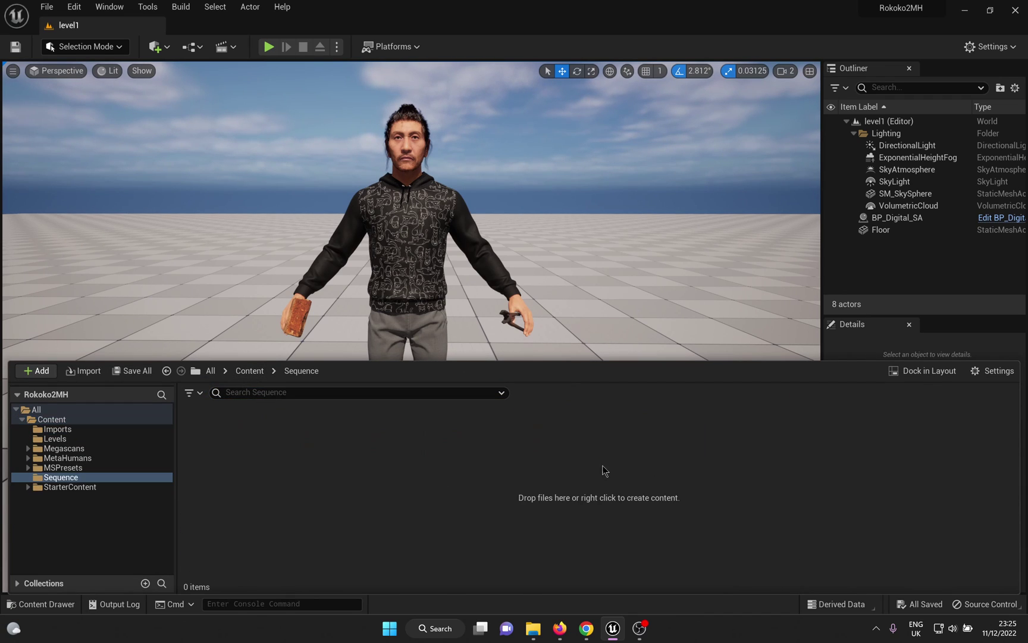
right_click(383, 483)
mouse_move(458, 240)
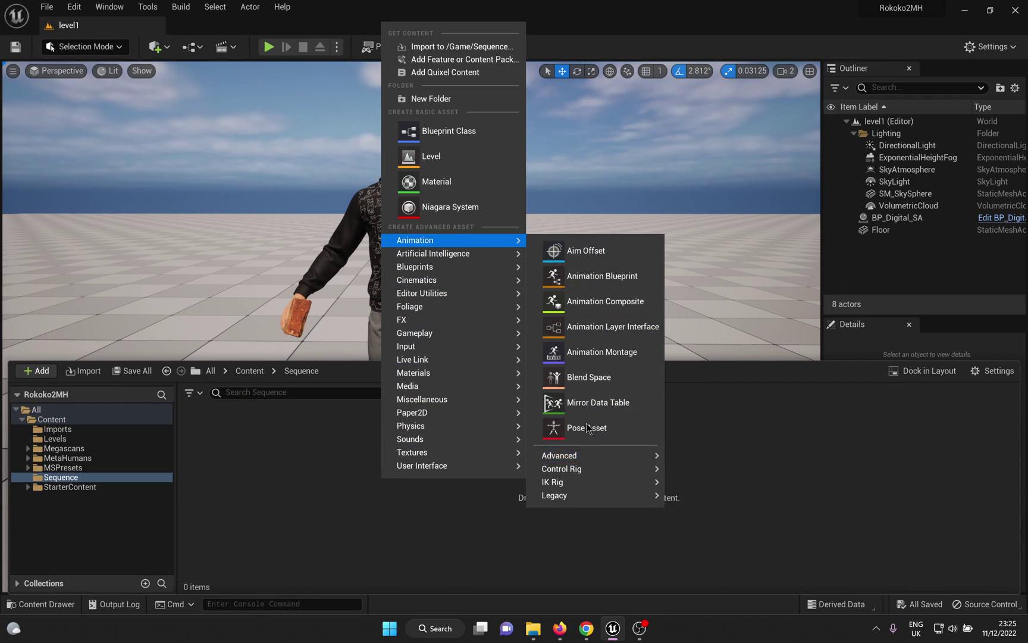
mouse_move(413, 280)
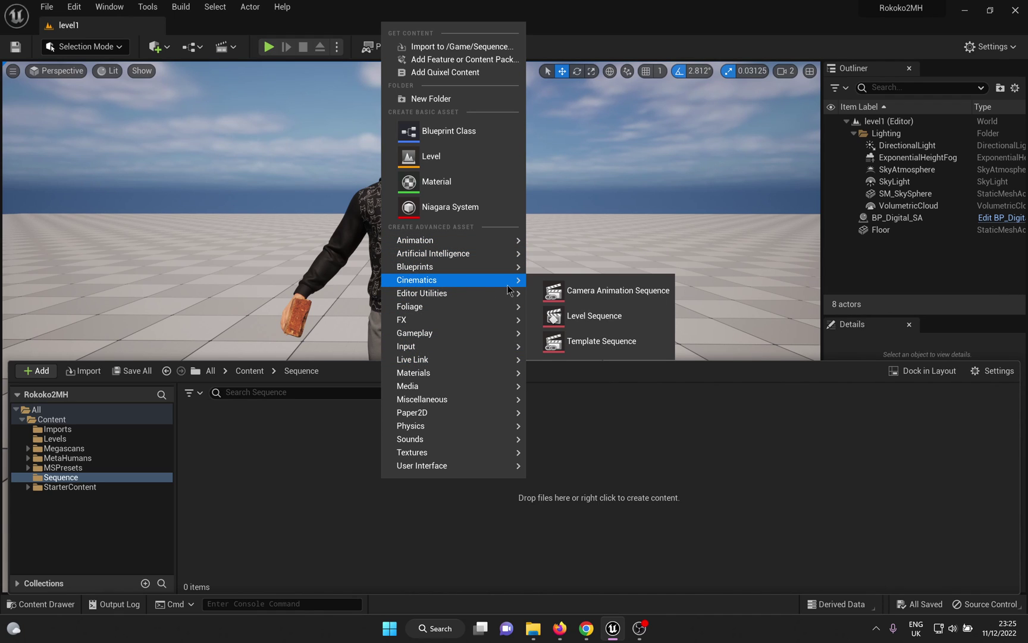
left_click(587, 318)
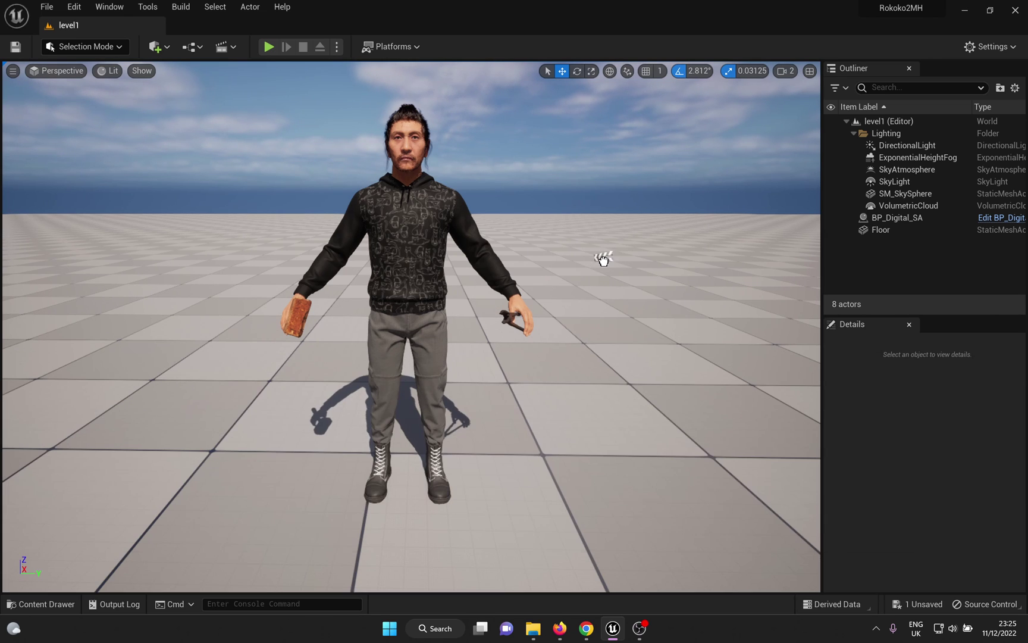
left_click_drag(491, 500, 490, 499)
key("ctrl+space")
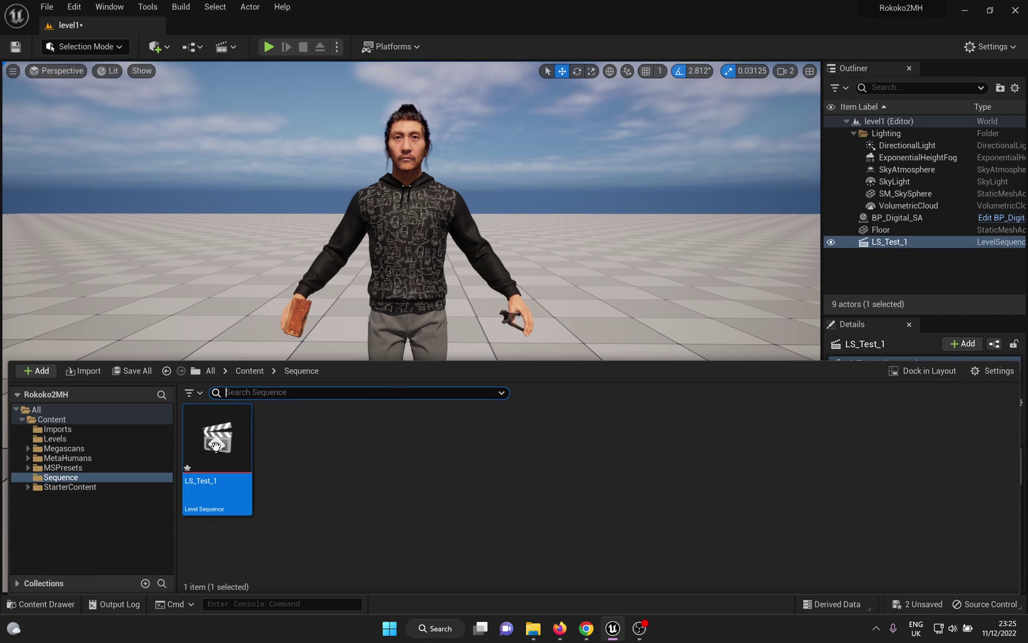
Open LS_Test_1 in Sequencer, add BP_Digital_SA to it, and save
double_click(209, 446)
scroll(119, 178, "down", 5)
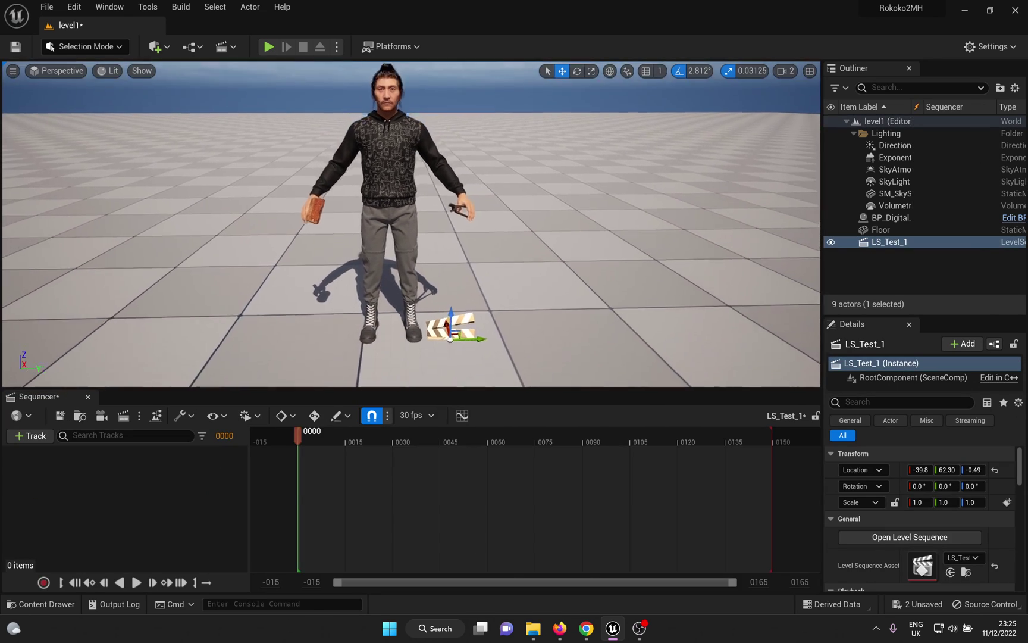
left_click(26, 437)
mouse_move(108, 222)
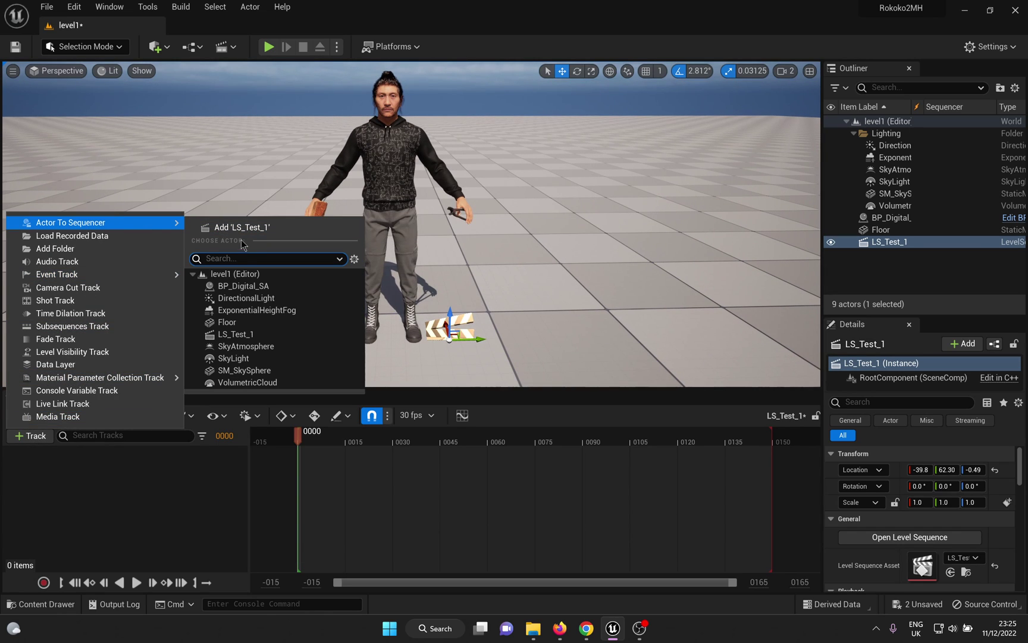
left_click(244, 286)
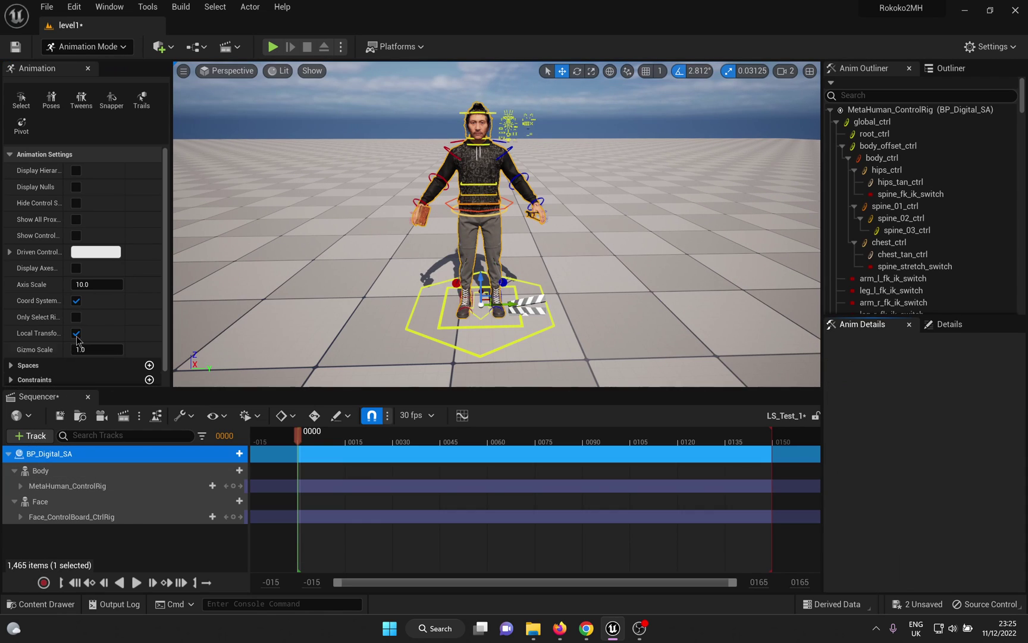
left_click(59, 416)
Replace the Body's MetaHuman_ControlRig track with MH_Custom_New_Recording_1_mixamo_Anim and play it
left_click(76, 486)
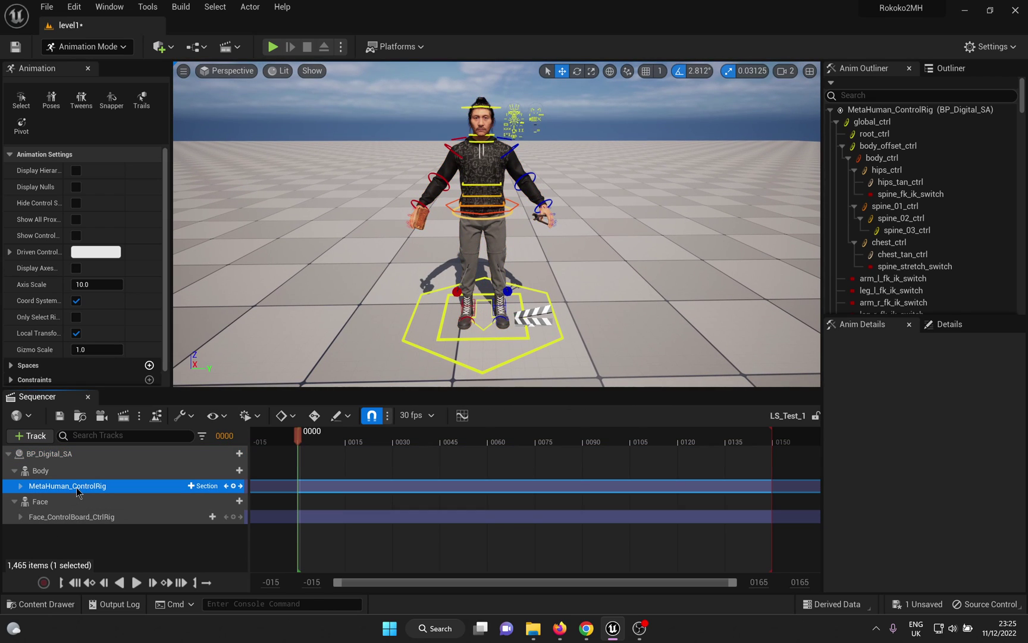
key("Delete")
left_click(71, 475)
left_click(231, 470)
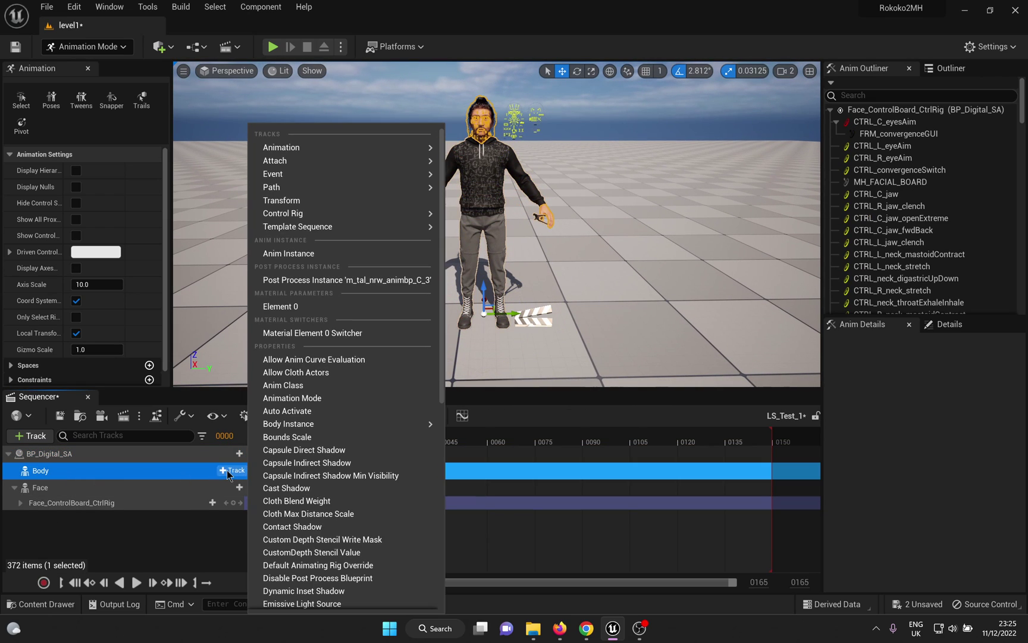
mouse_move(325, 146)
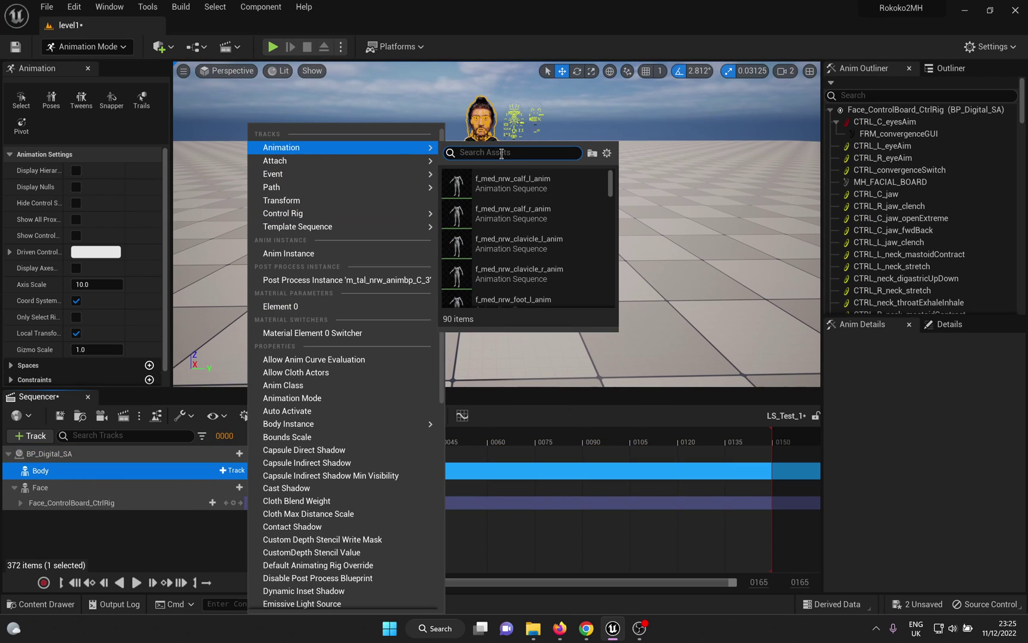
type("MH_Cus")
left_click(545, 184)
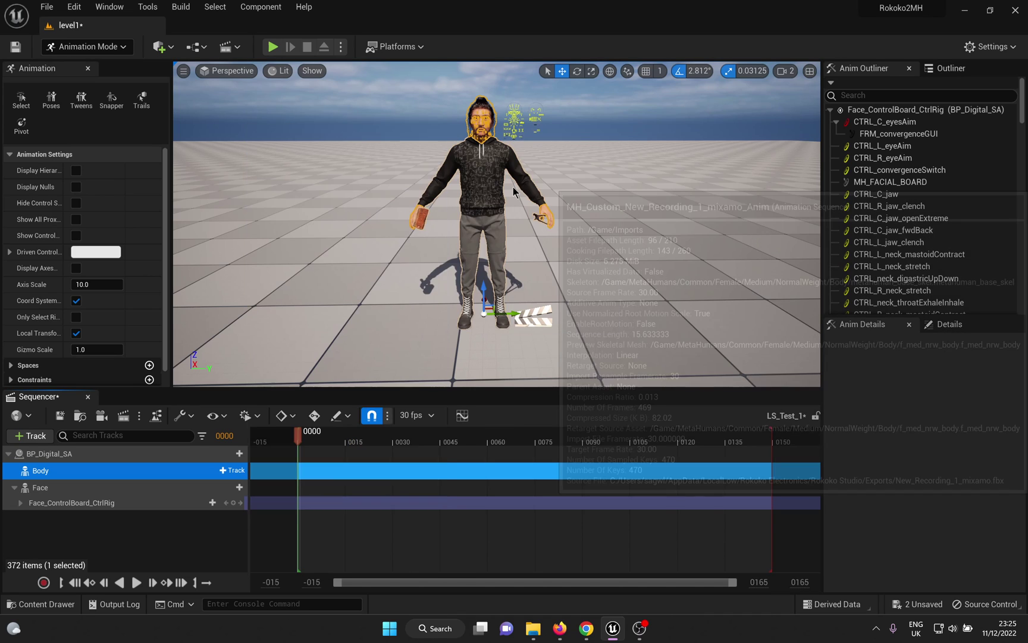
key("space")
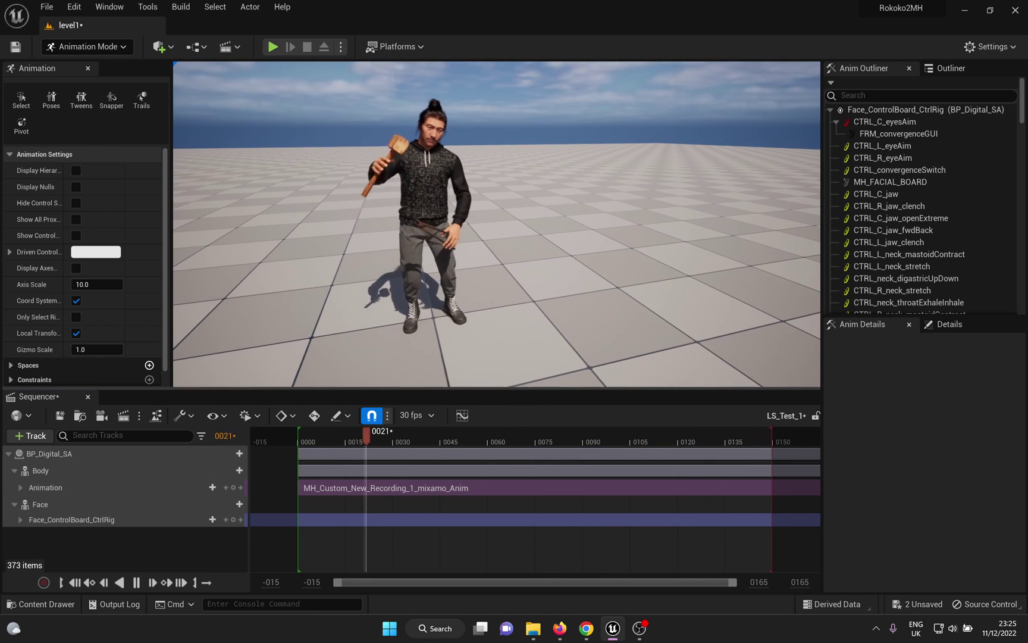
Pause playback at frames 83 and 142 to inspect, then scrub back to frame 0000
left_click(136, 582)
left_click_drag(421, 295, 420, 295, "alt")
left_click(137, 584)
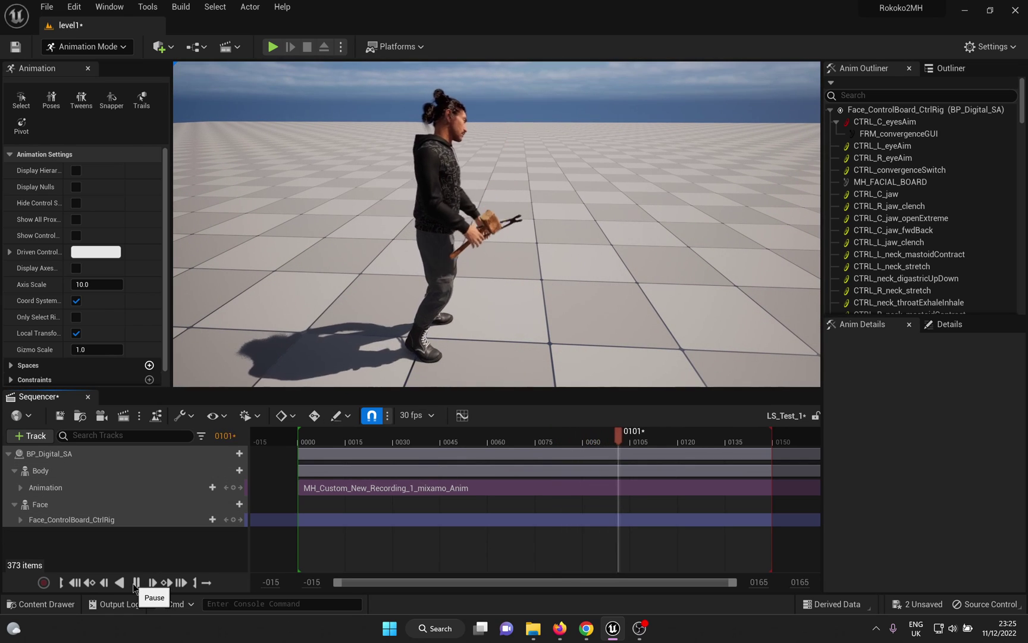
left_click(136, 582)
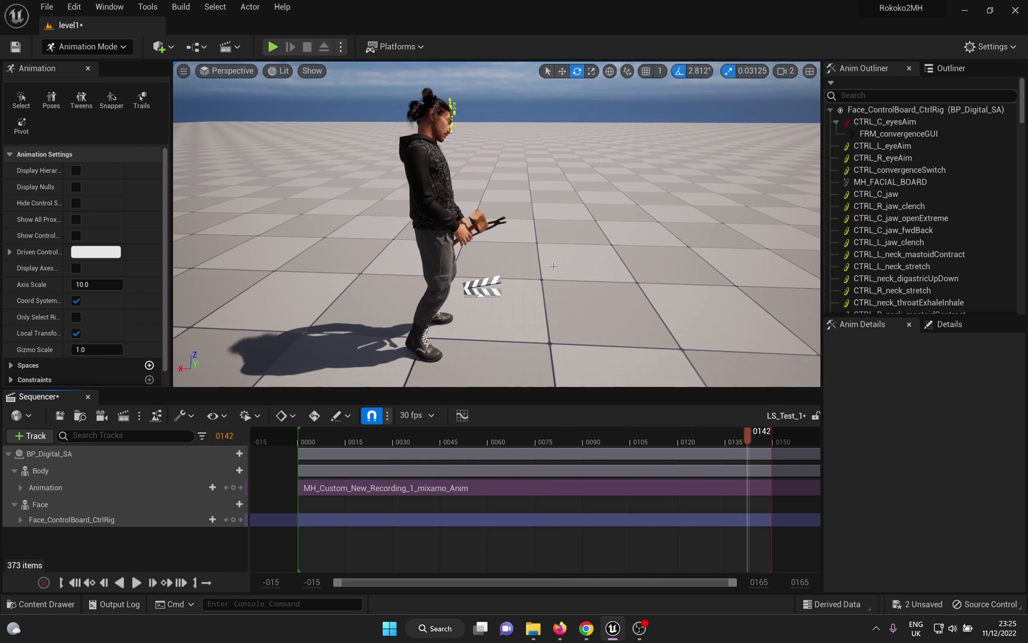
left_click_drag(557, 265, 557, 264, "alt")
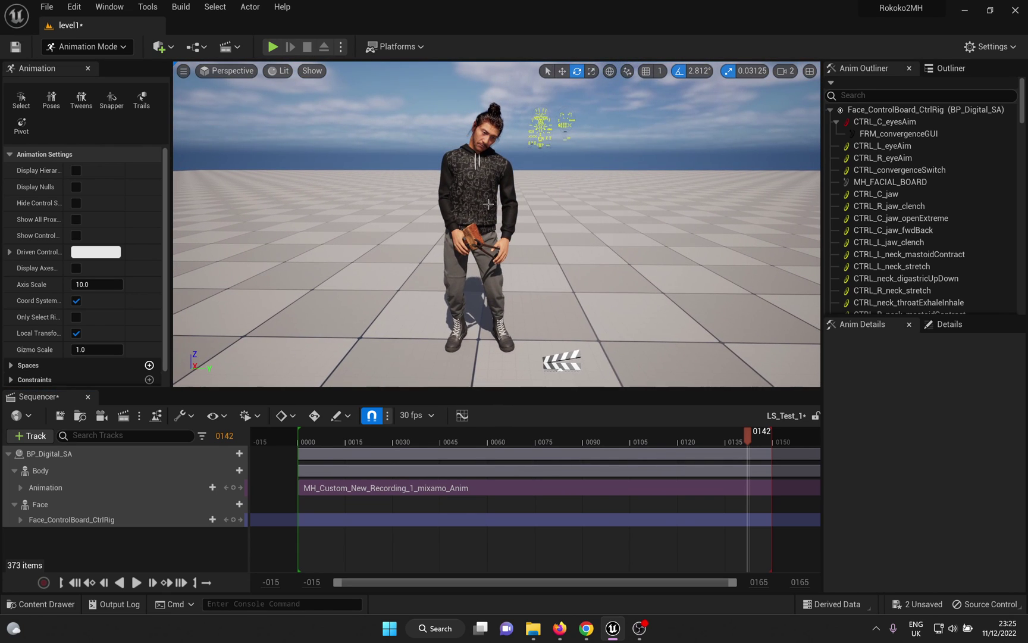
left_click_drag(488, 204, 538, 195, "alt")
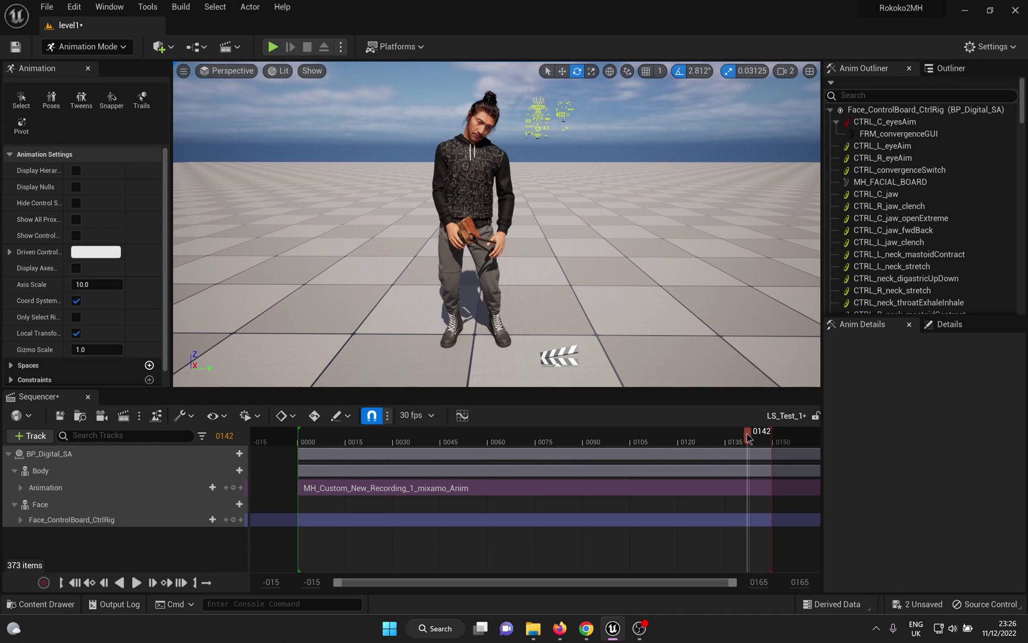
left_click_drag(748, 438, 302, 460)
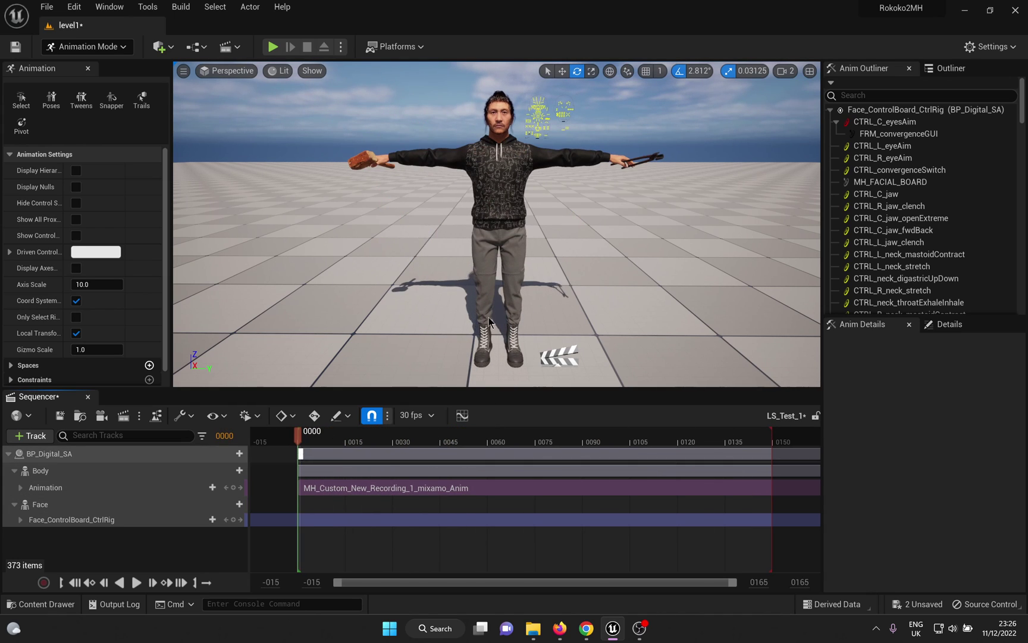
Bake the Body track to MetaHuman_ControlRig with Filter Asset By Skeleton turned off
left_click(98, 471)
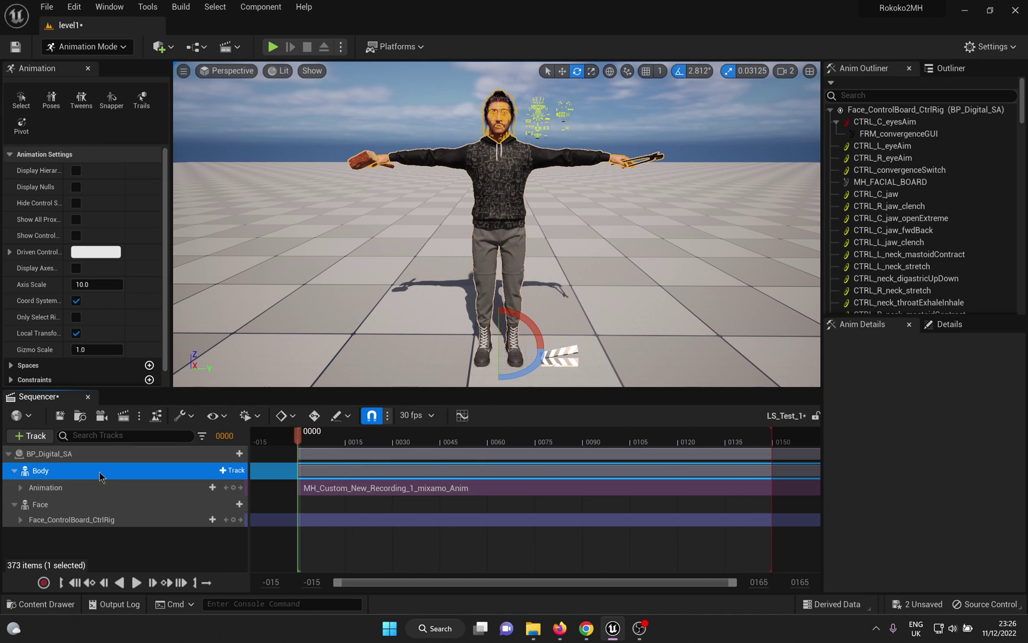
right_click(99, 471)
mouse_move(203, 257)
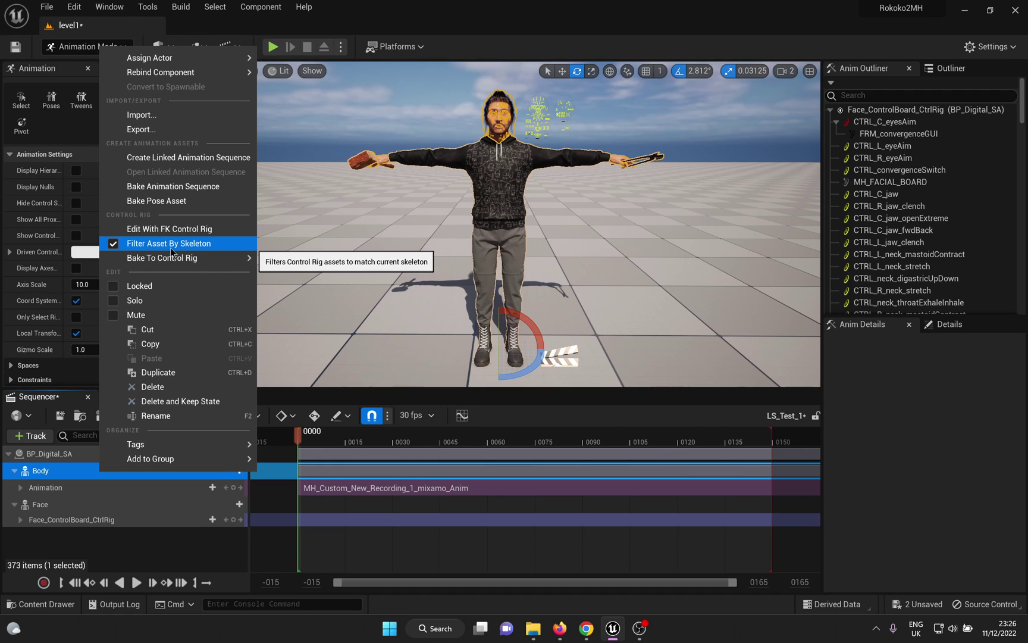
left_click(117, 249)
mouse_move(162, 259)
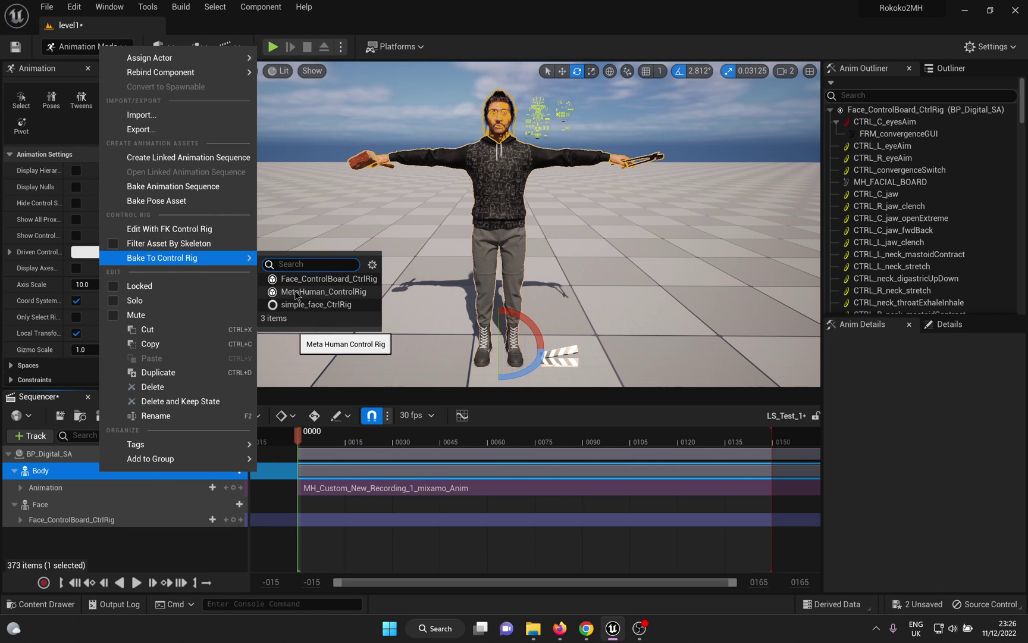
left_click(336, 293)
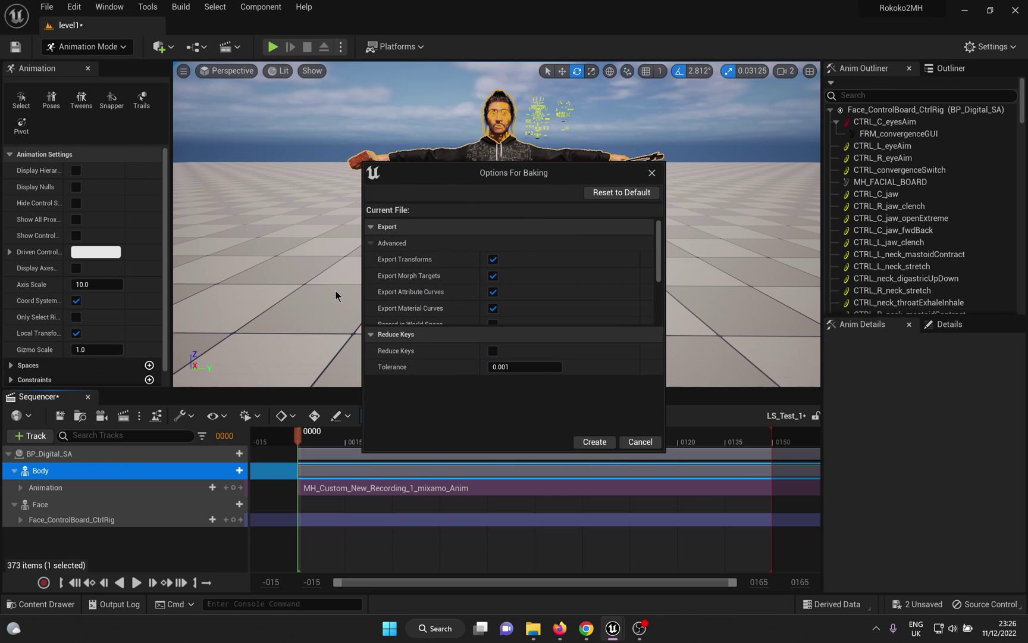
left_click(595, 442)
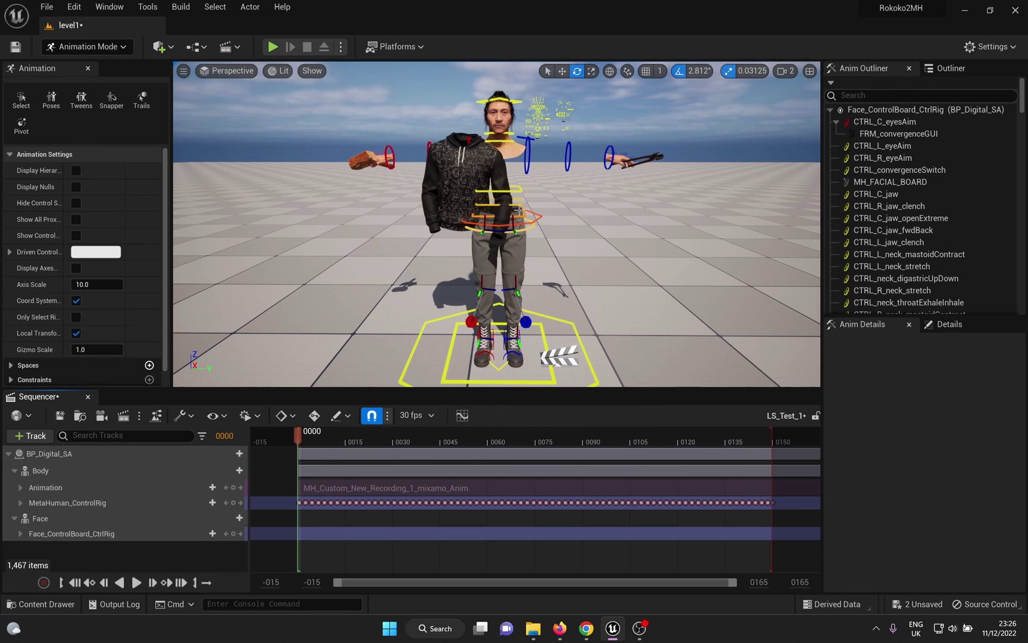
Delete the original Animation track and scrub to check the baked rig animation
left_click(99, 488)
key("Delete")
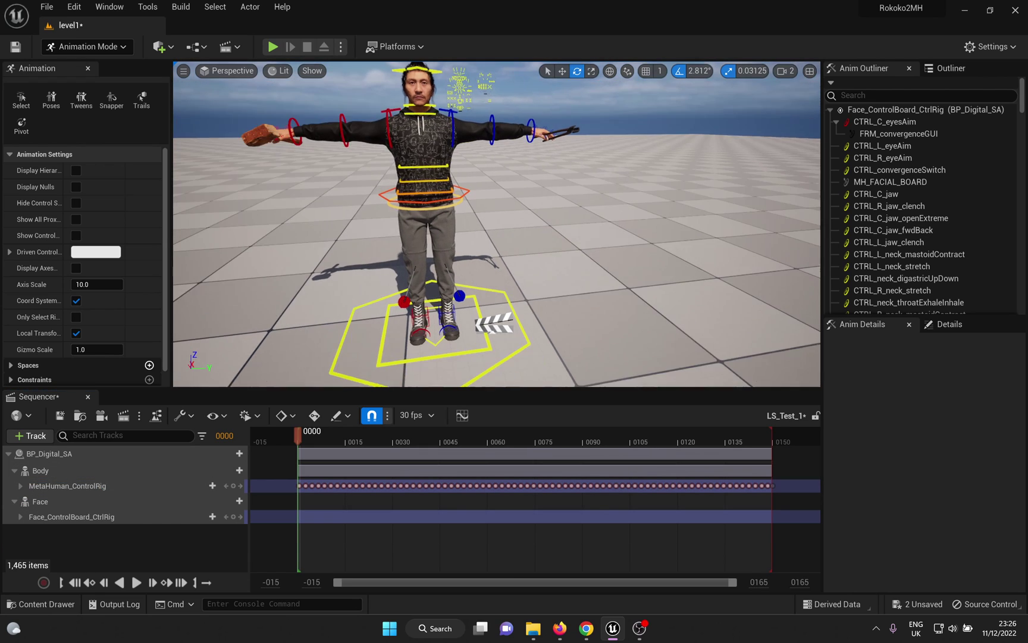
key("f")
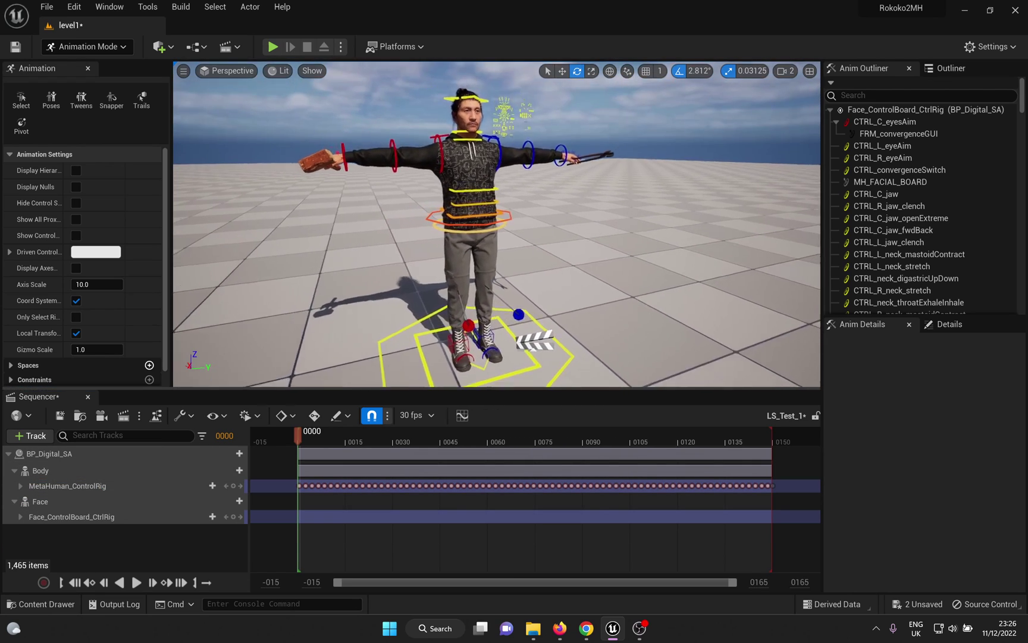
mouse_move(298, 439)
left_mouse_down()
mouse_move(429, 441)
mouse_move(294, 447)
left_mouse_up()
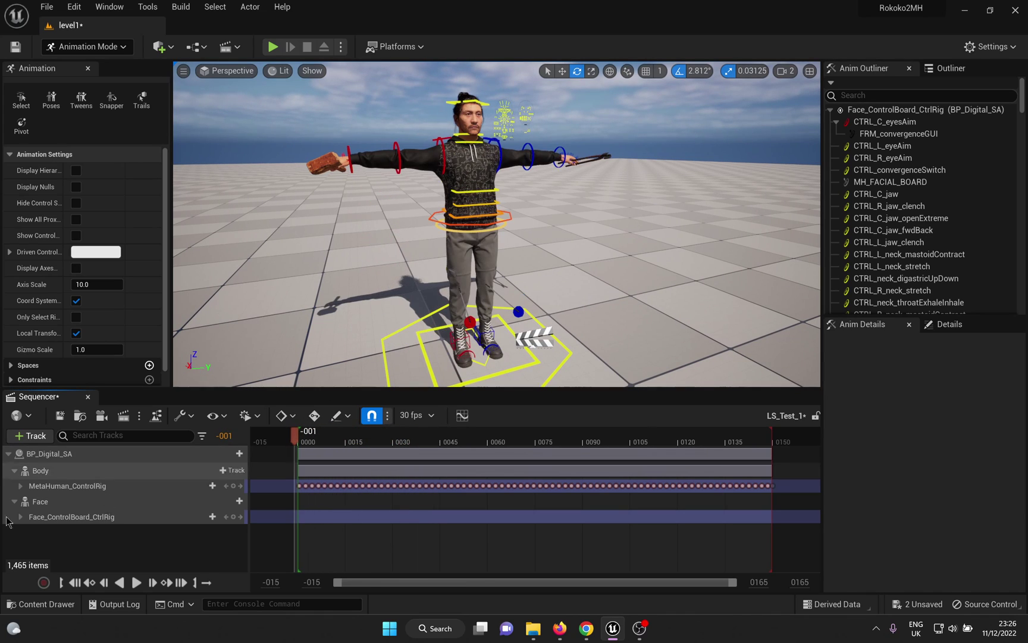
Add an Additive section to MetaHuman_ControlRig and select it
left_click(64, 487)
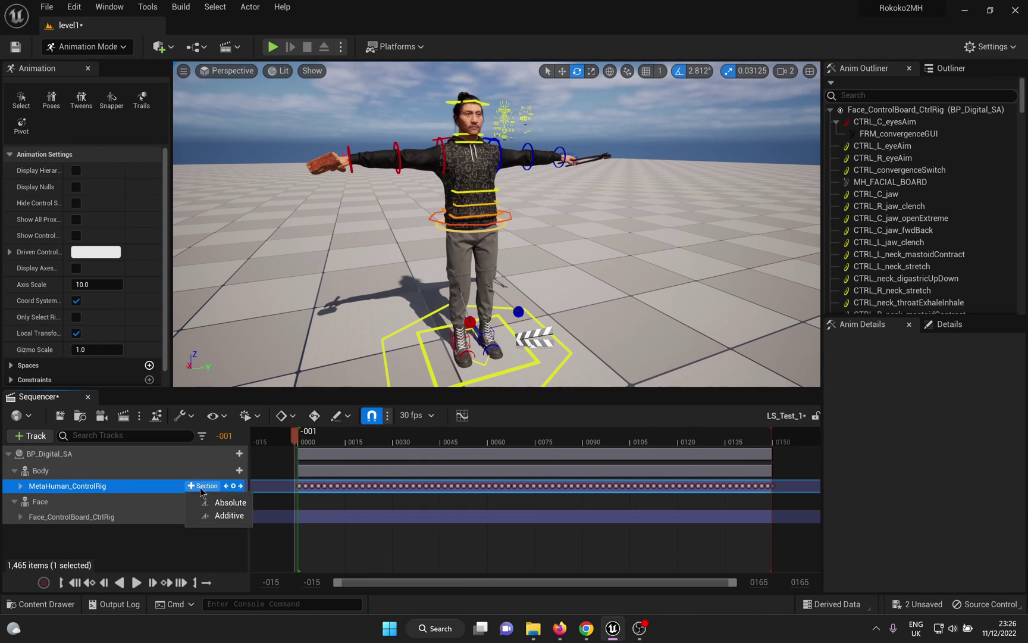
left_click(230, 515)
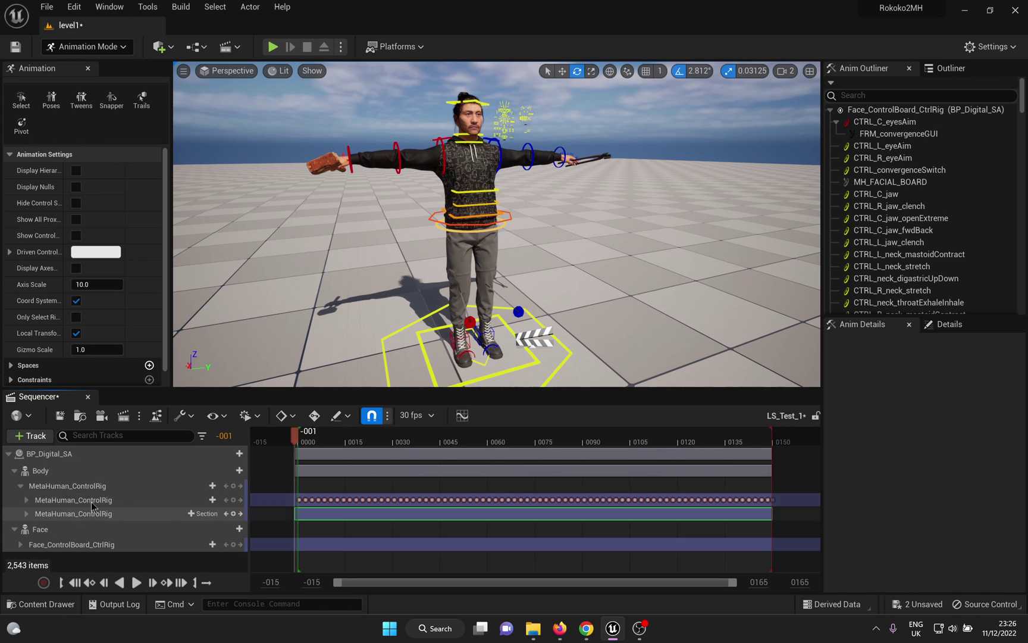
left_click(91, 513)
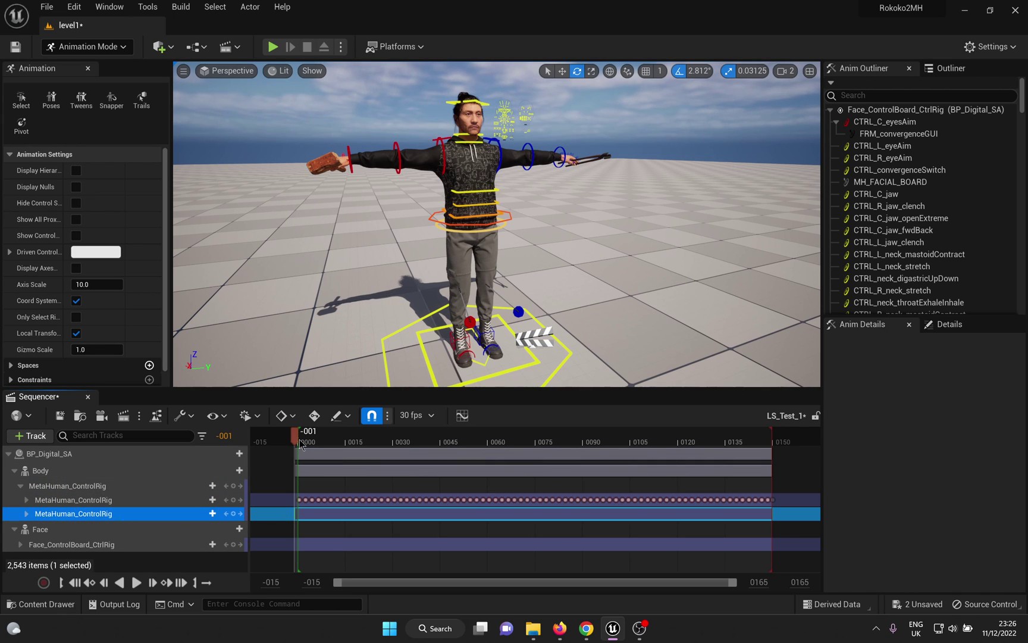
Tilt spine_03_ctrl and key the correction on the additive section at frame 0002
mouse_move(300, 443)
left_mouse_down()
mouse_move(431, 446)
mouse_move(301, 452)
mouse_move(328, 456)
mouse_move(314, 457)
left_mouse_up()
left_click_drag(362, 308, 342, 240, "alt")
left_click(368, 264)
key("ctrl+z")
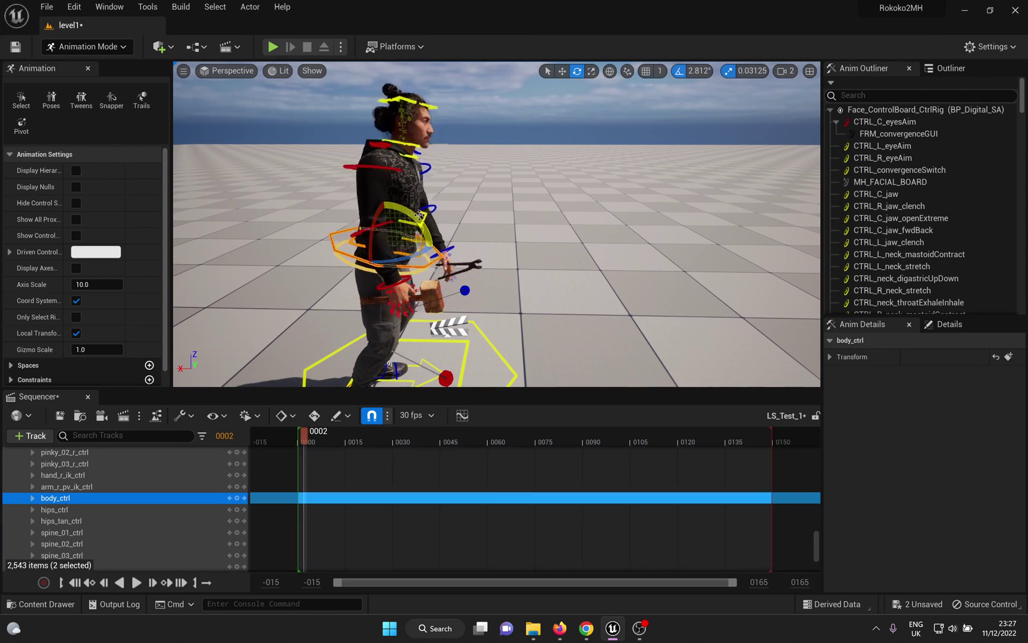
left_click(393, 196)
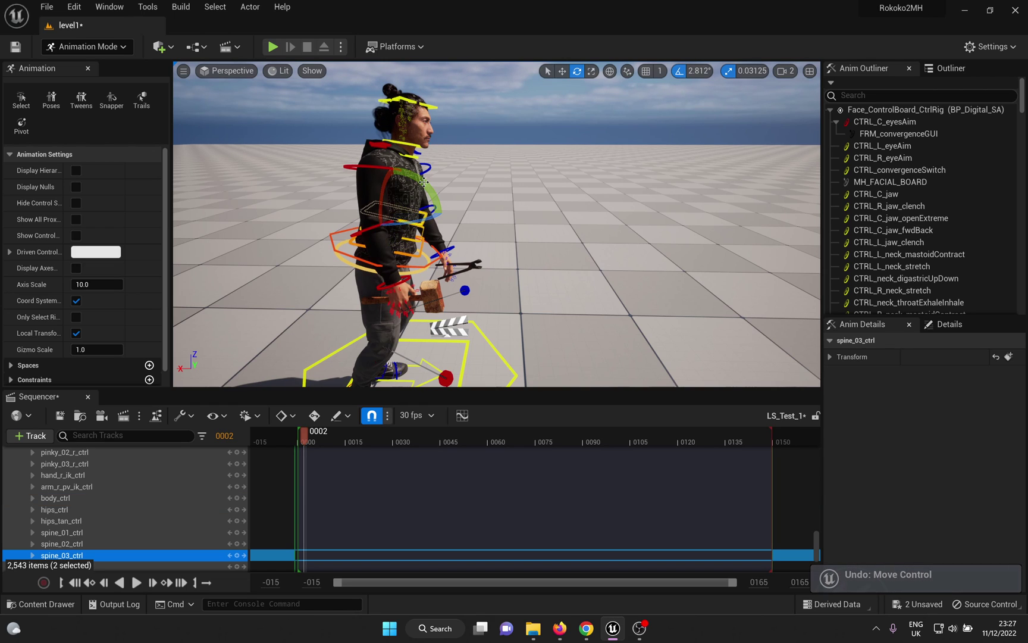
left_click_drag(353, 208, 353, 201)
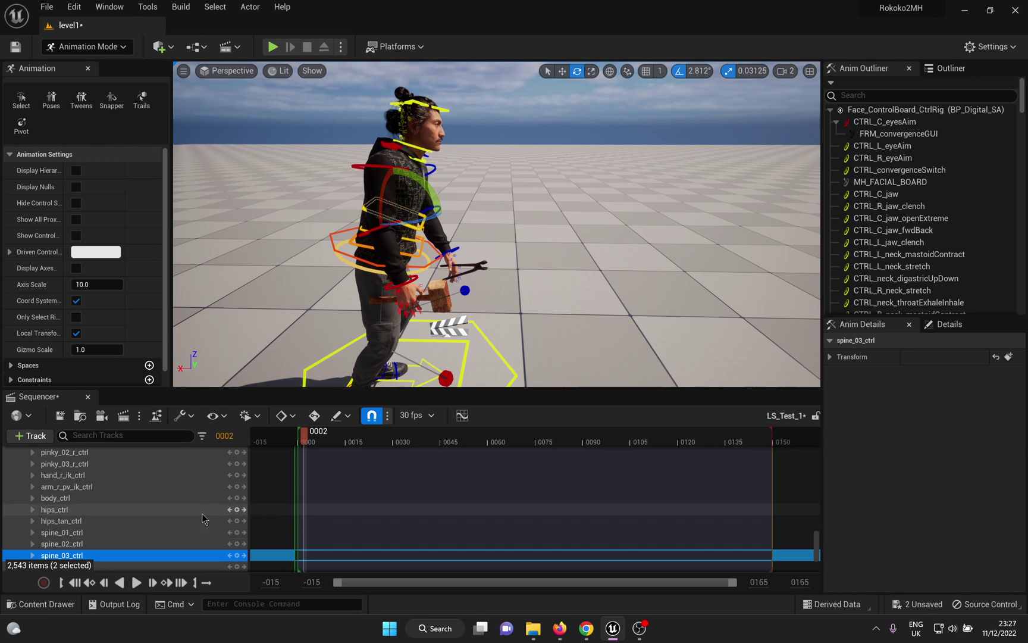
scroll(188, 508, "up", 10)
scroll(188, 509, "up", 10)
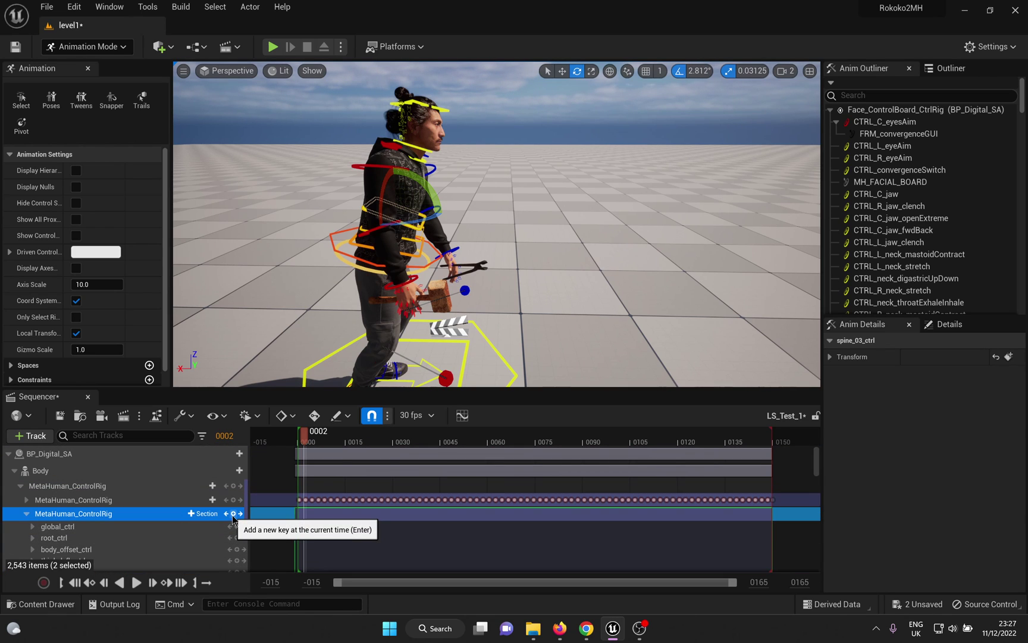
key("Return")
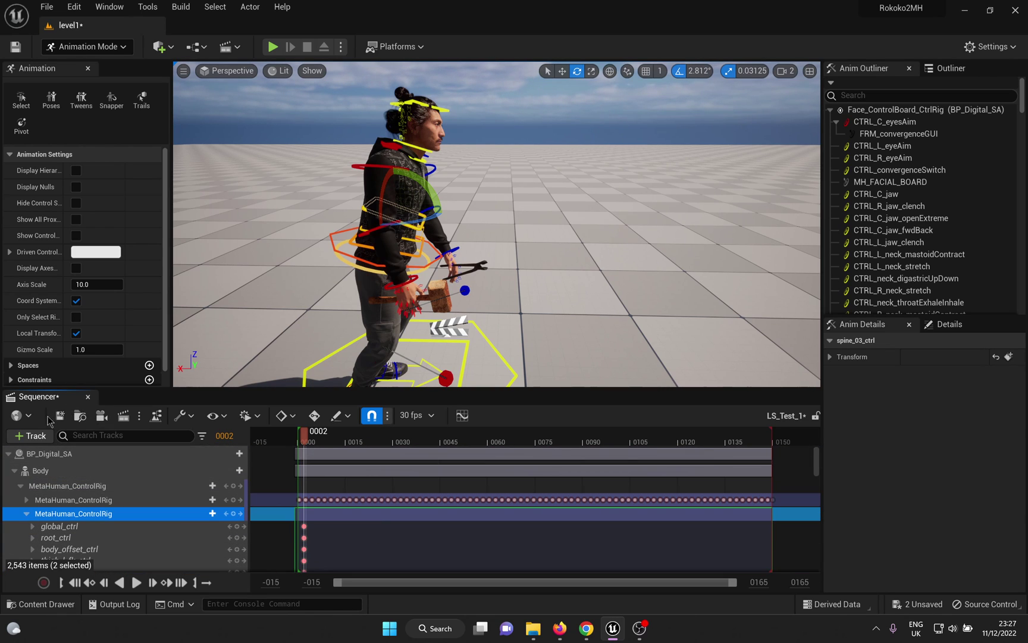
Save LS_Test_1 and play the corrected animation from the start
key("ctrl+s")
left_click(298, 442)
key("space")
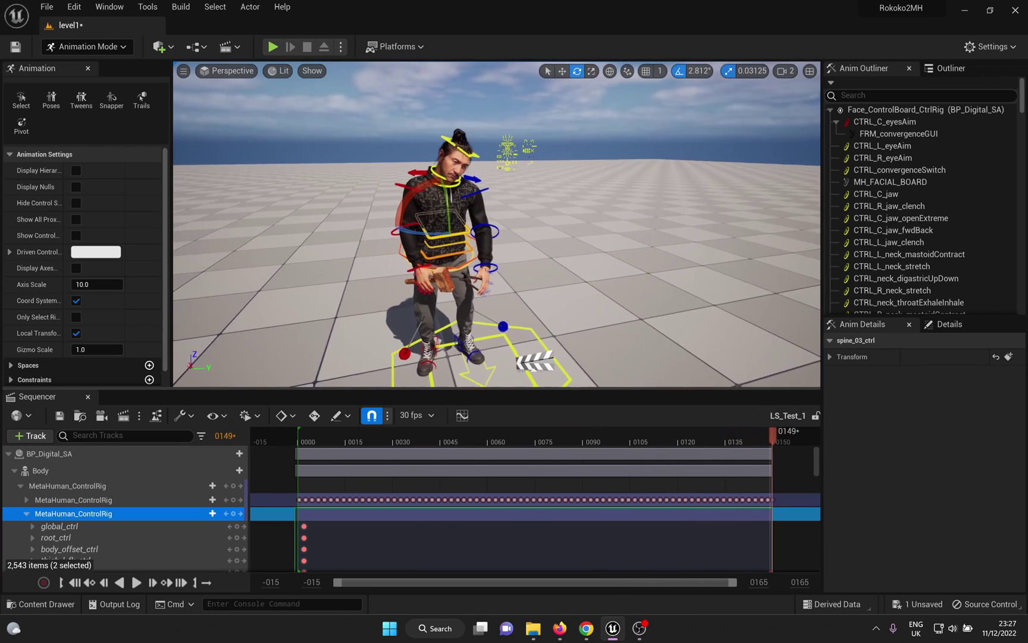
Key the head_ctrl additive pose on MetaHuman_ControlRig at frame 0030, then play LS_Test_1 back
left_click_drag(765, 439, 393, 441)
scroll(425, 262, "up", 5)
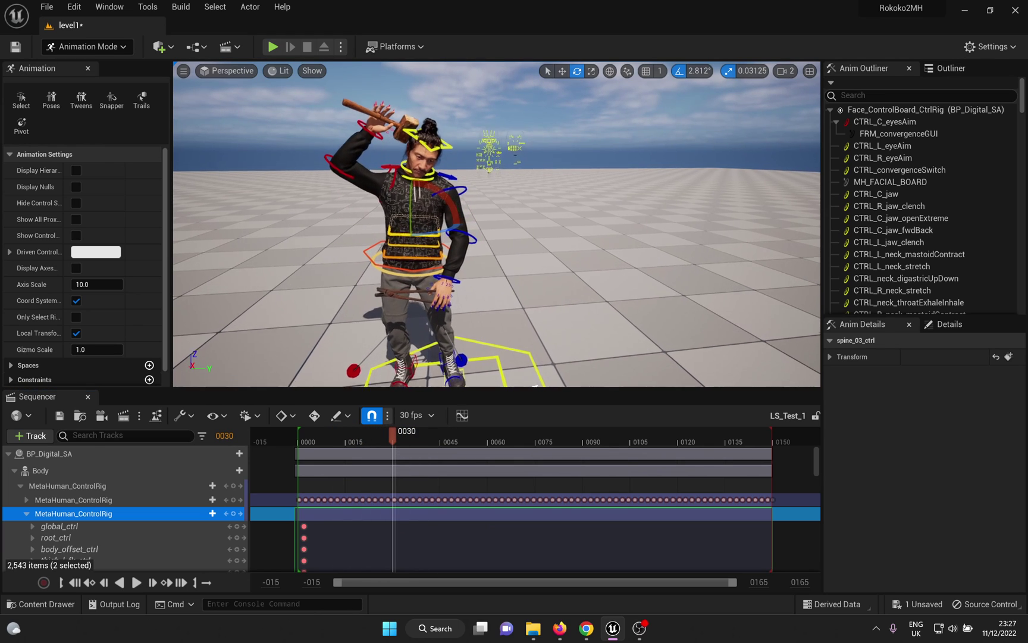
left_click(435, 198)
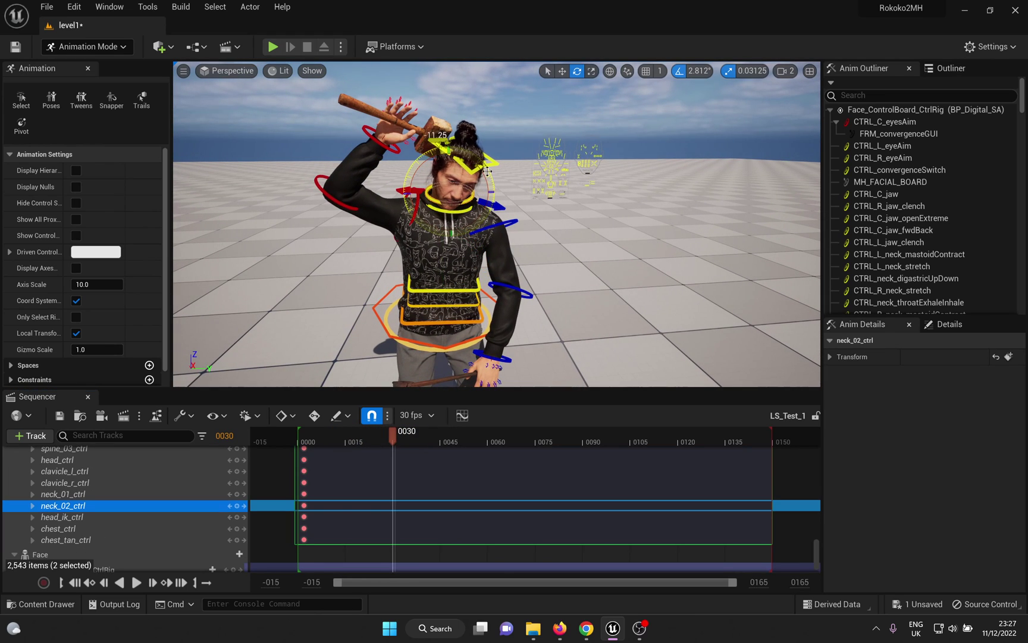
key("ctrl+z")
left_click(441, 156)
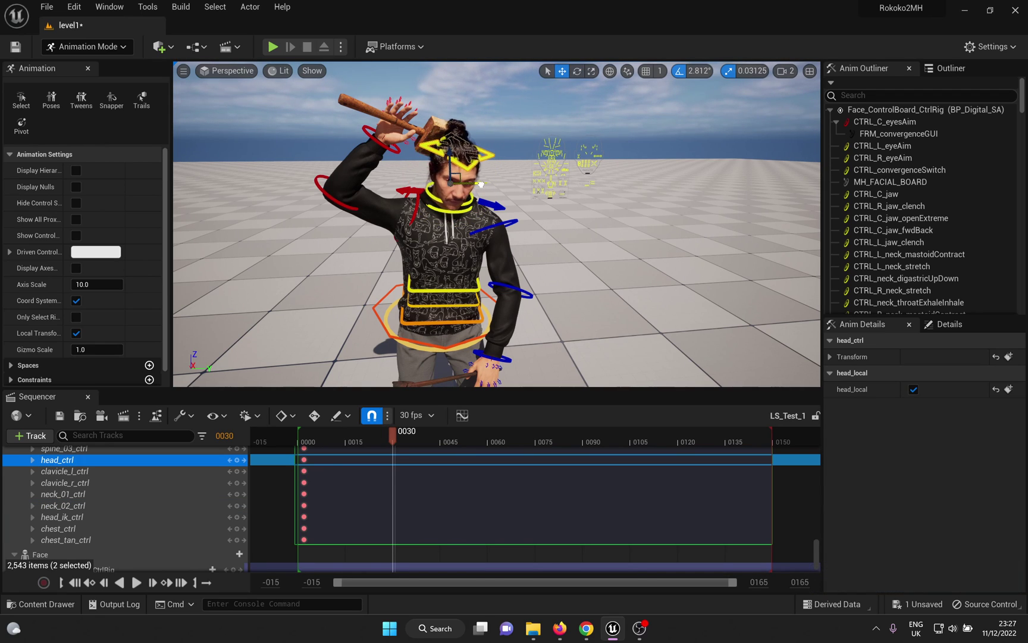
scroll(220, 503, "up", 15)
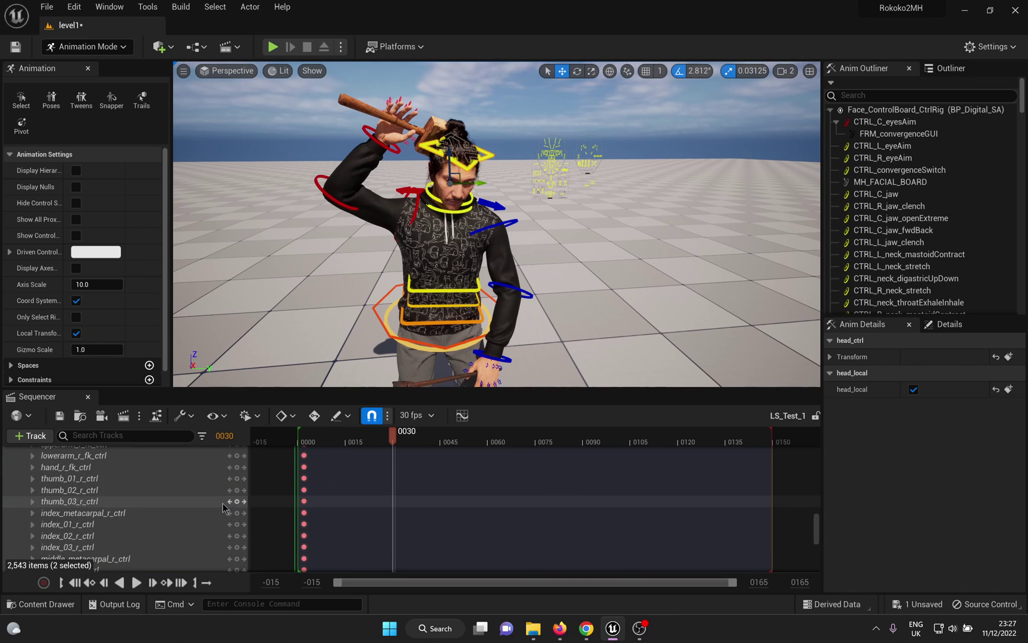
scroll(220, 503, "up", 15)
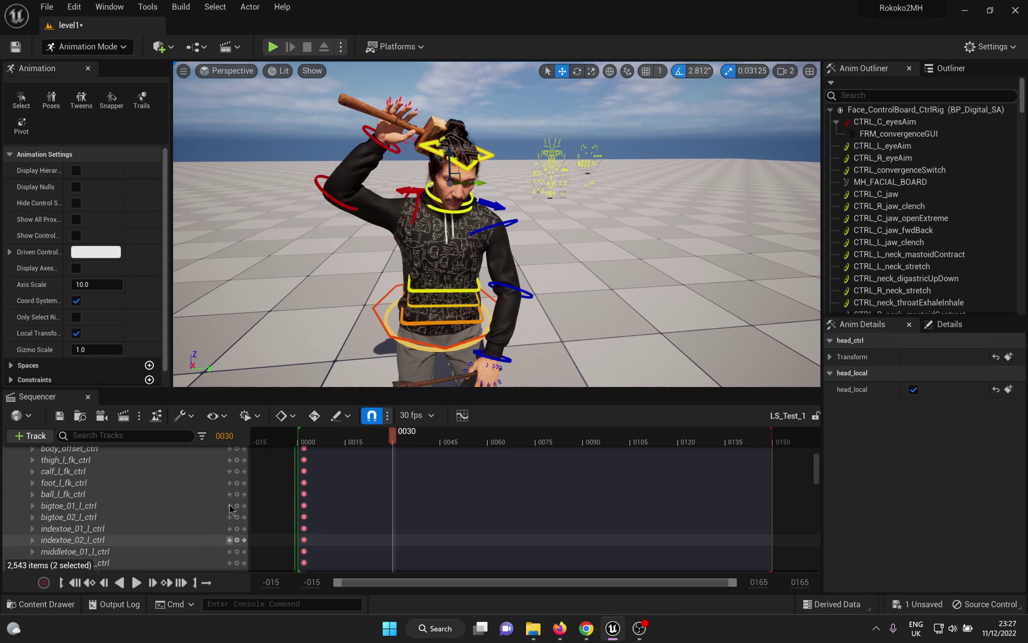
left_click(234, 513)
key("space")
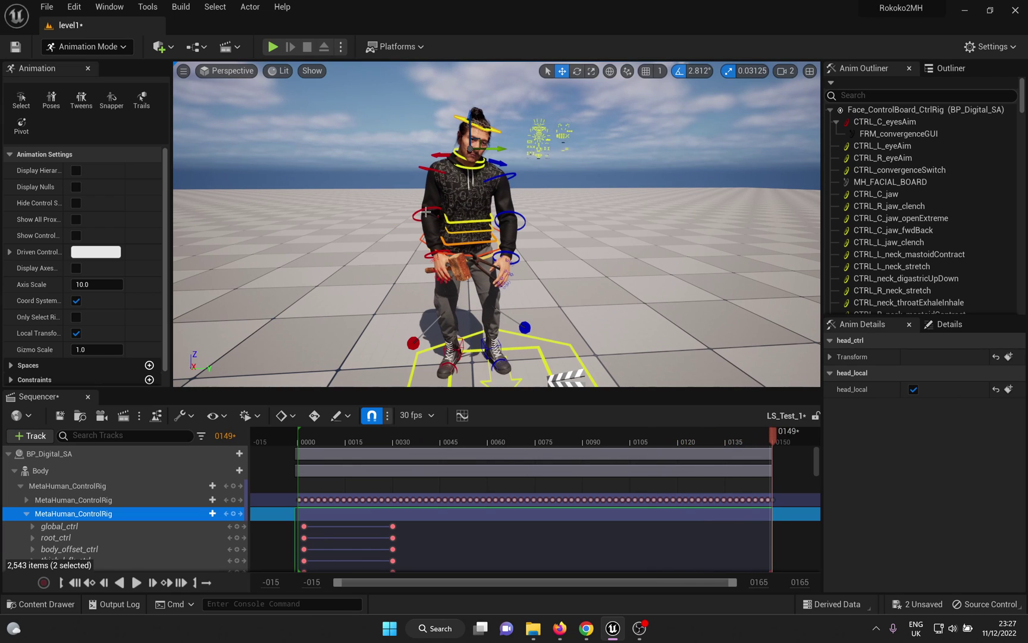
Save LS_Test_1, keeping the additive keys at frames 0002 and 0030
left_click(60, 415)
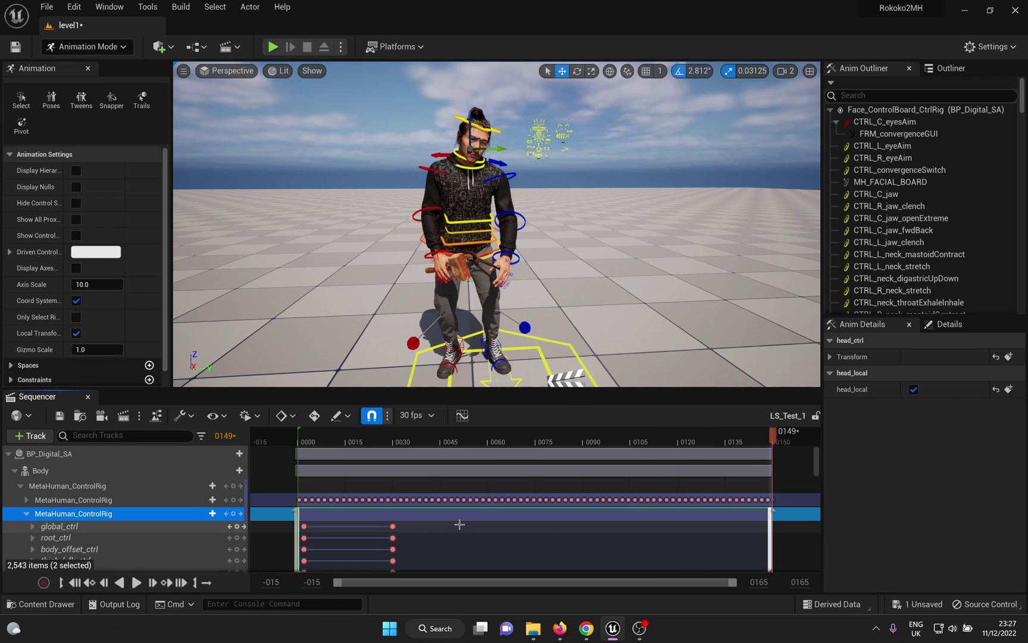